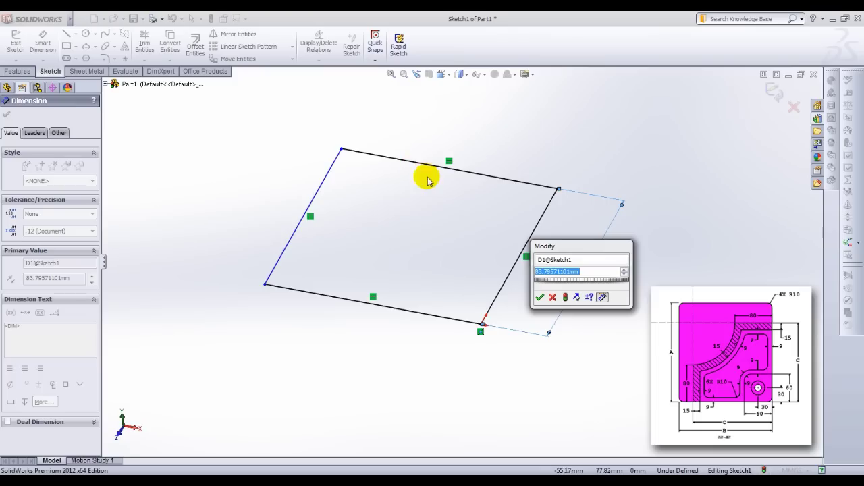
Step: Dimension the rectangle's height and the width between its two vertical sides, accepting the drawn values
key(Return)
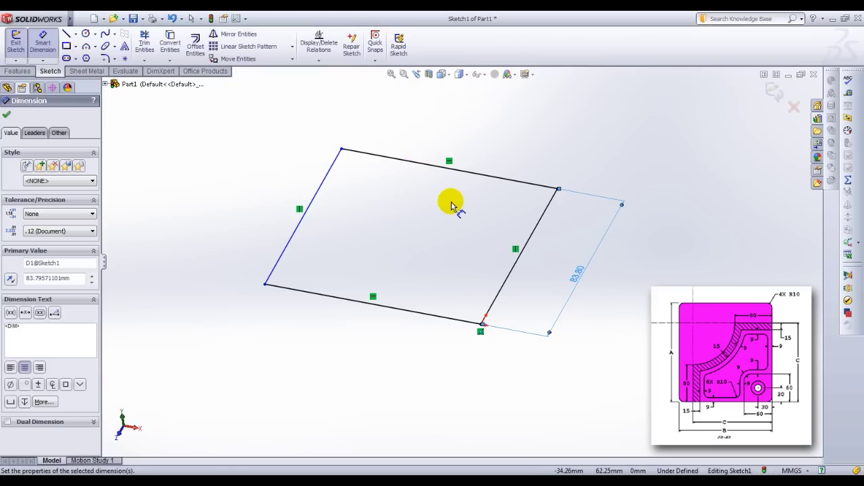
click(419, 162)
key(Escape)
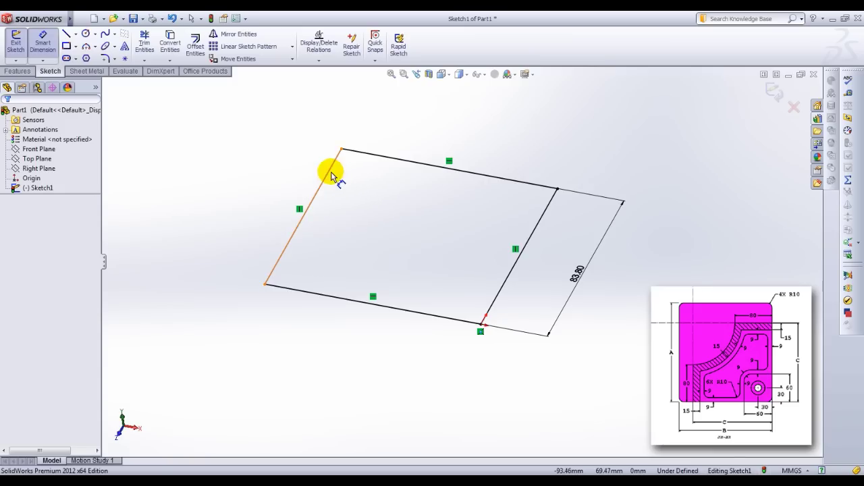
click(328, 170)
click(540, 225)
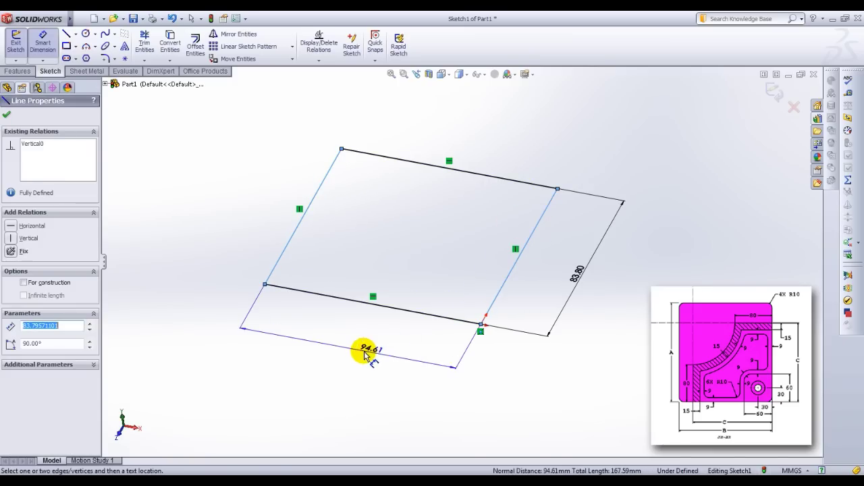
click(401, 347)
key(Return)
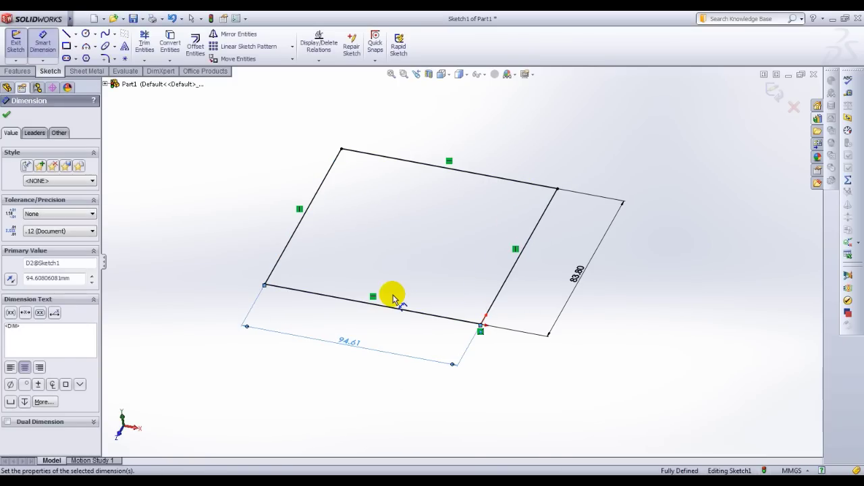
key(Escape)
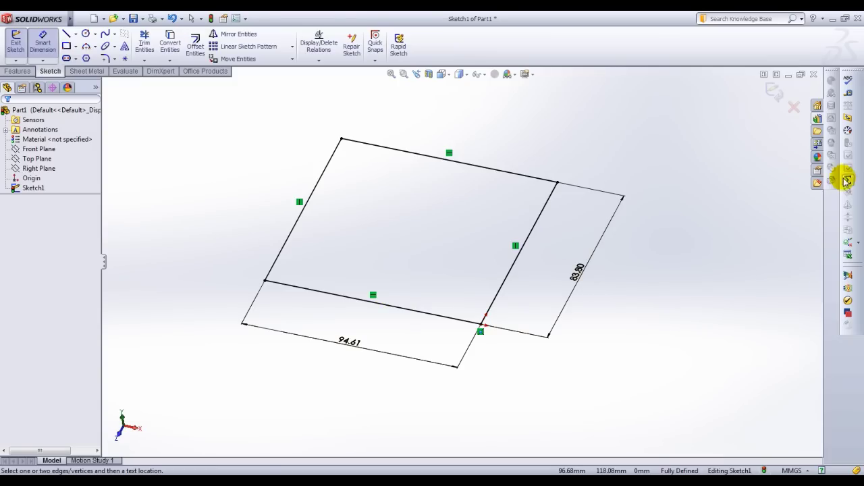
Step: Arrange the part window and CSWP-CORE_Sample_Exam2010B.pdf side by side, with the Stage 1 parameter list on page 3 in view
click(844, 18)
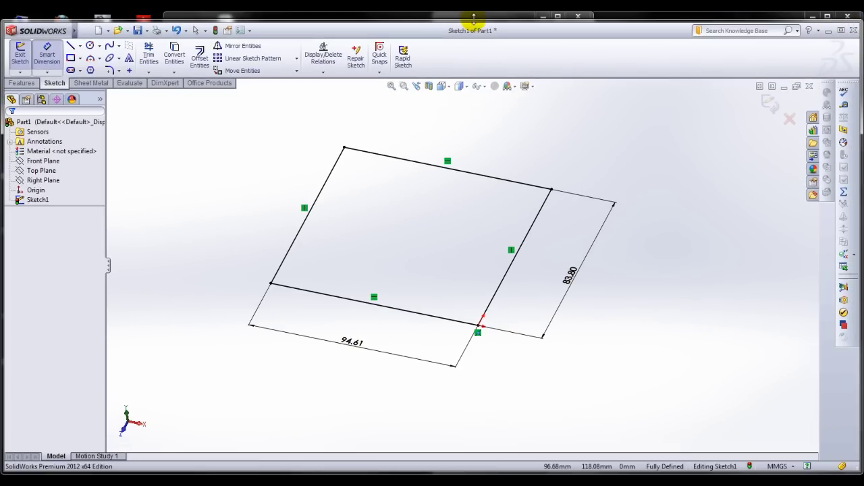
drag(523, 31, 2, 17)
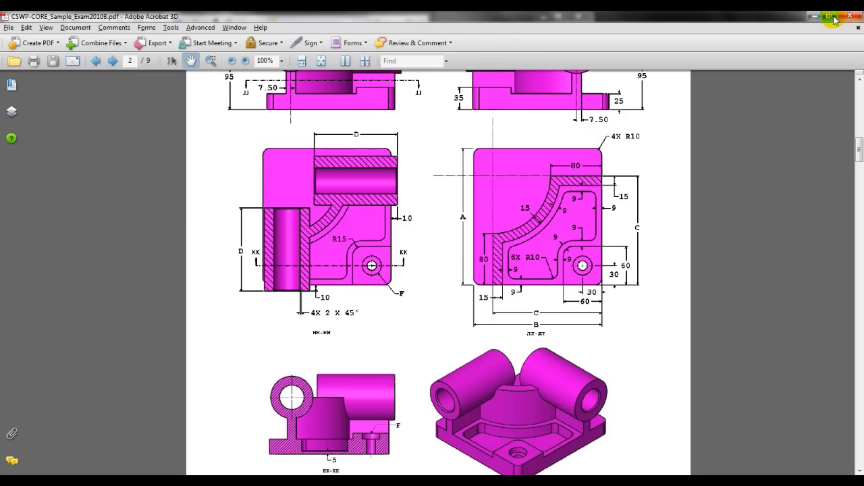
click(828, 15)
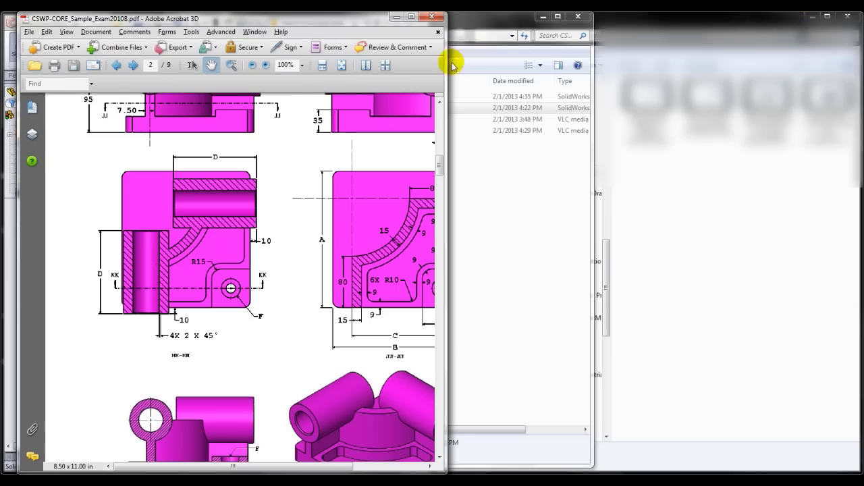
drag(331, 16, 863, 40)
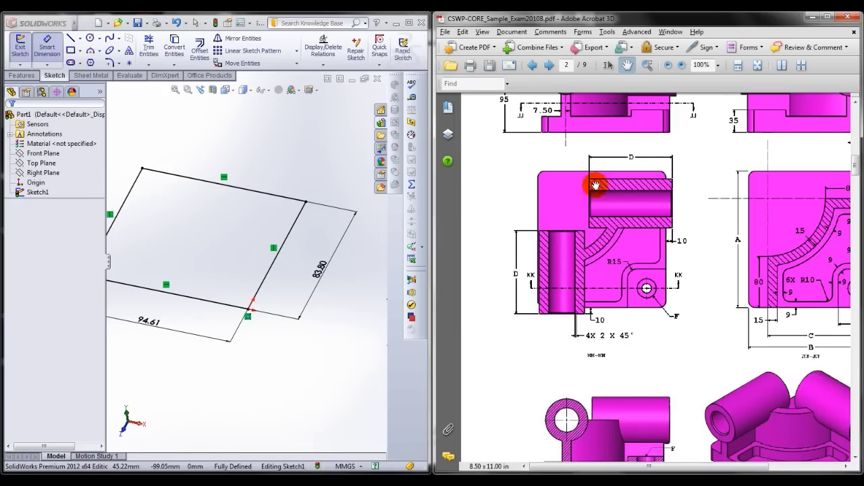
scroll(636, 245, down, 10)
scroll(627, 261, up, 10)
scroll(679, 370, down, 5)
ctrl+scroll(598, 247, up, 1)
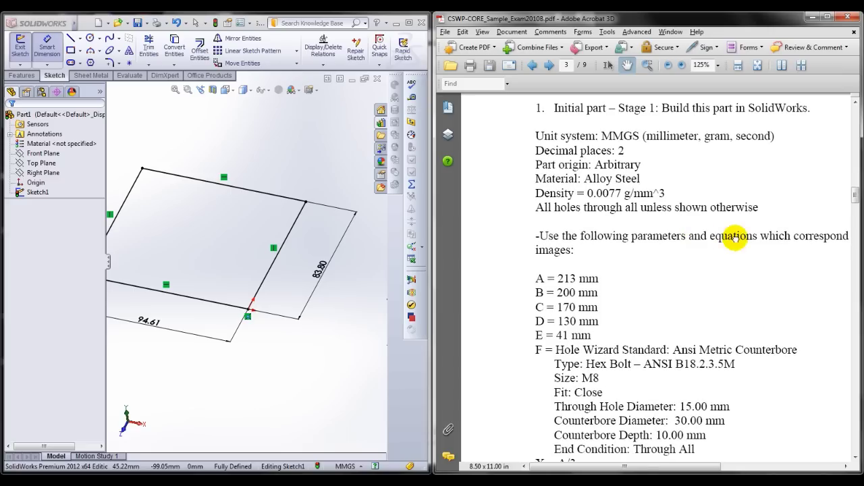
scroll(623, 256, down, 1)
Step: Open the part's equations beside the exam parameters and add a global variable A equal to 213
click(412, 185)
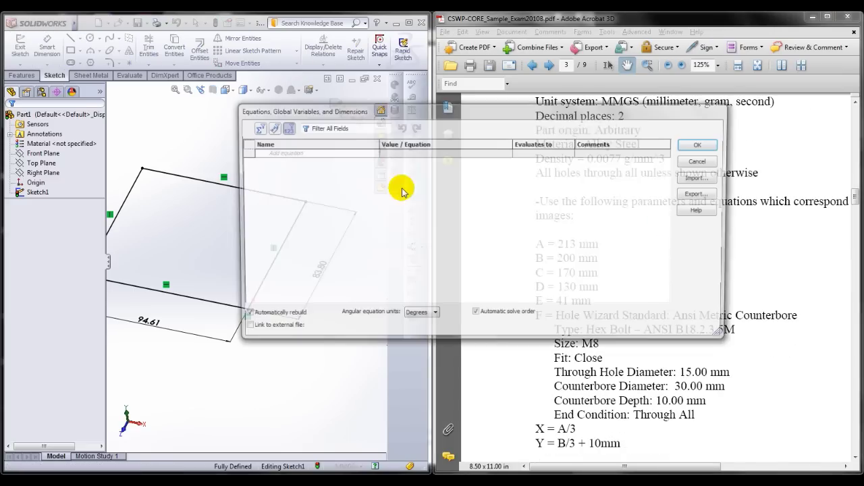
drag(396, 112, 189, 124)
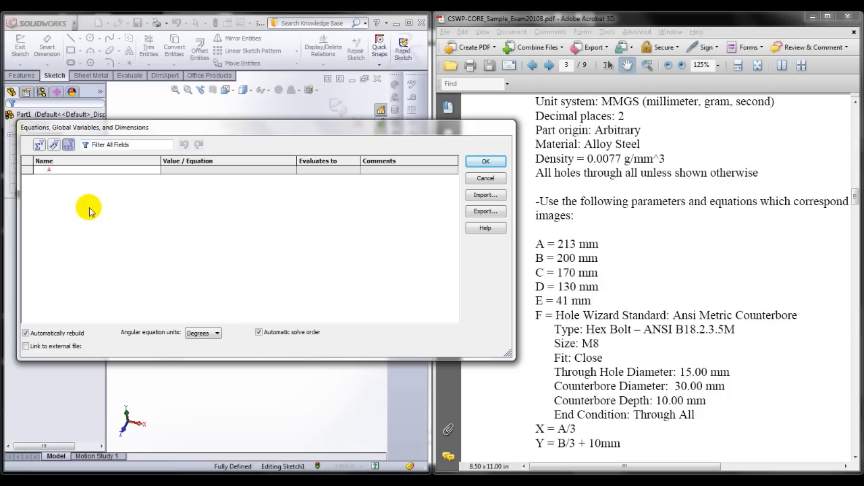
key(Tab)
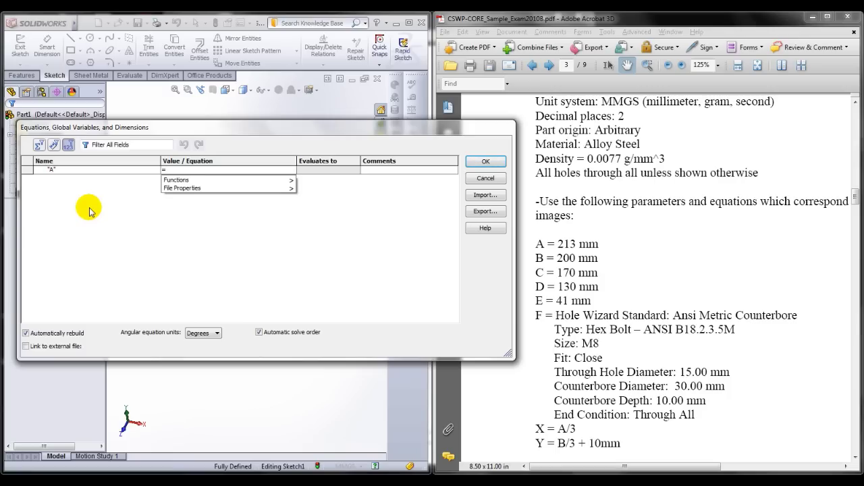
text(213)
key(Tab)
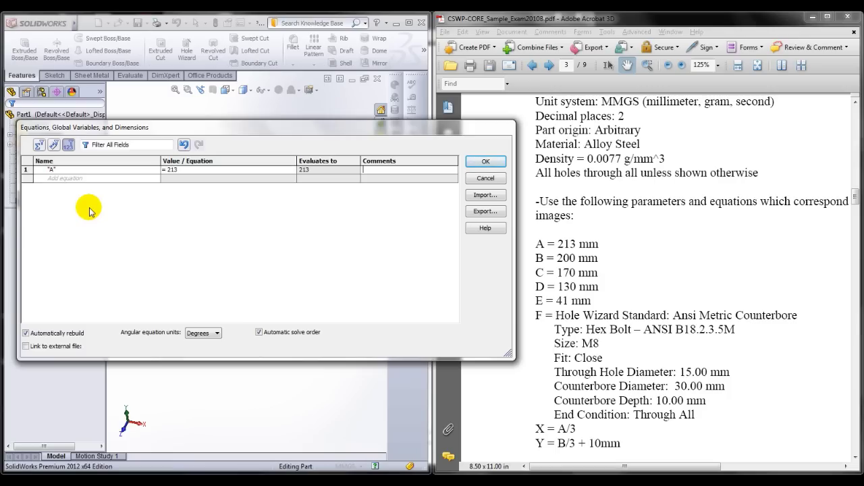
Step: Add the global variables B = 200 and C = 170 to the equations
click(83, 179)
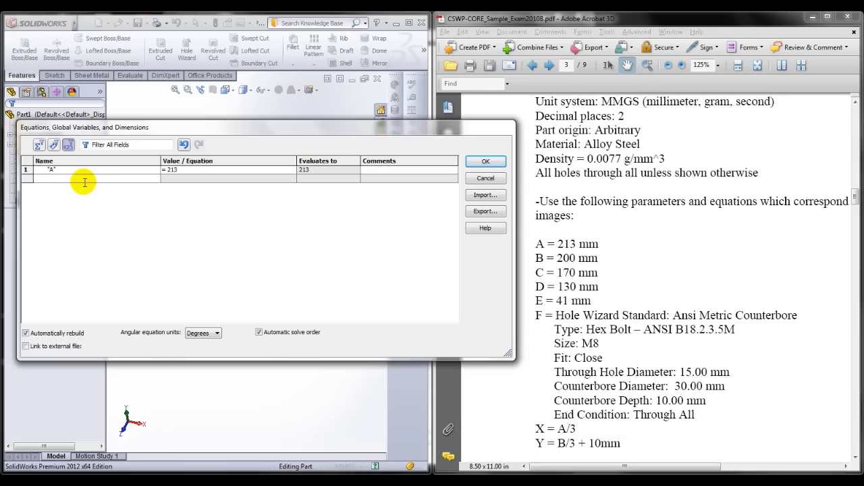
text(B)
key(Tab)
text(200)
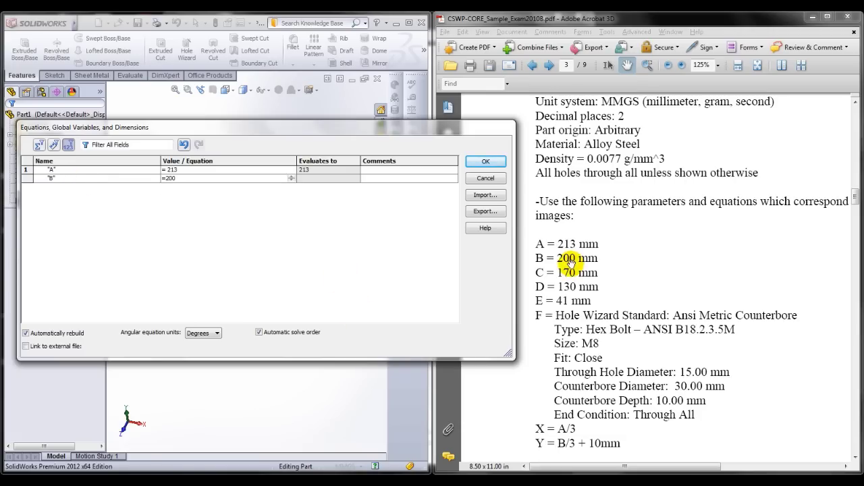
key(Tab)
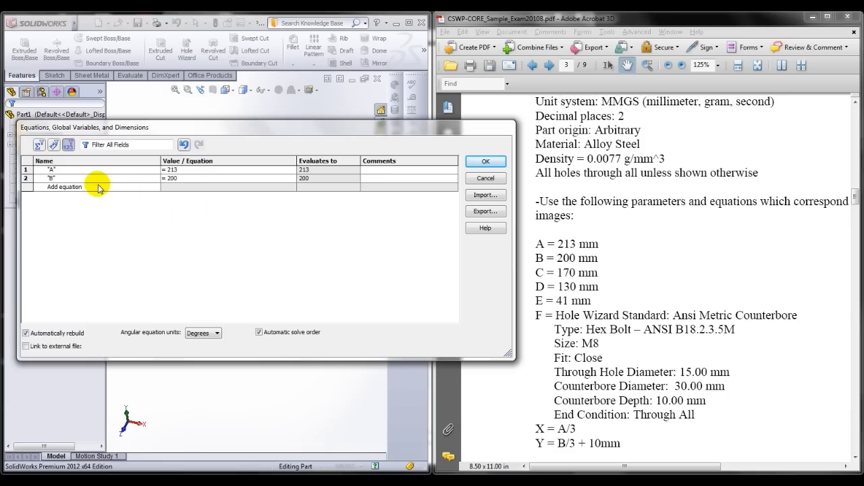
text(C)
click(174, 187)
text(=170)
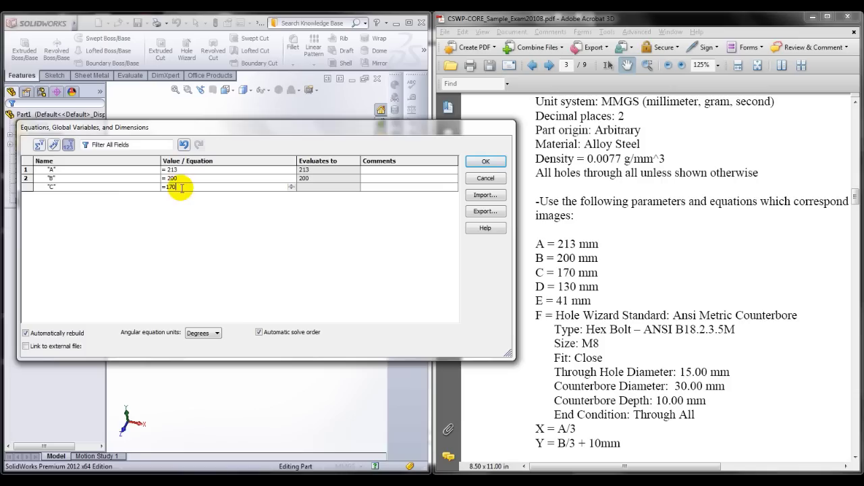
key(Tab)
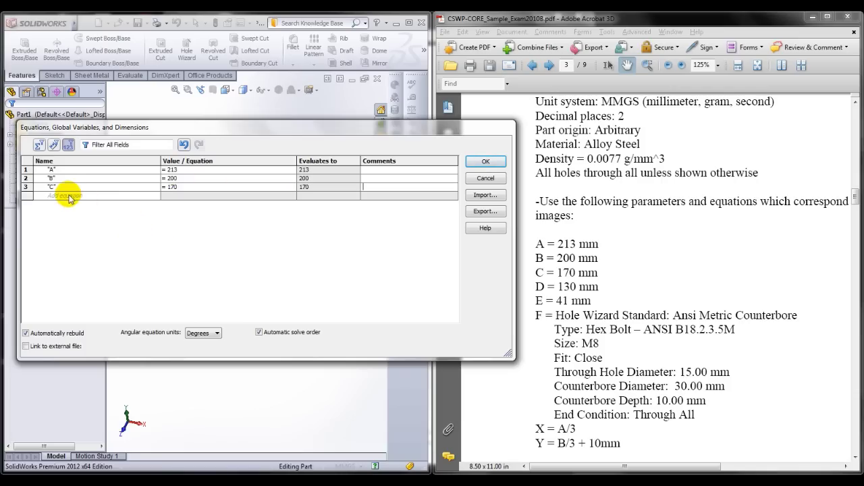
Step: Add the global variables D = 130 and E = 41 to the equations
text(D)
click(181, 195)
text(=)
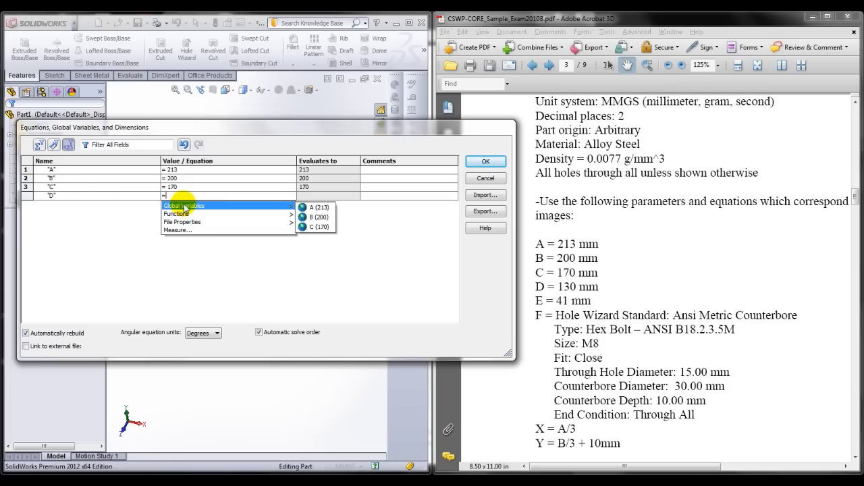
text(130)
key(Return)
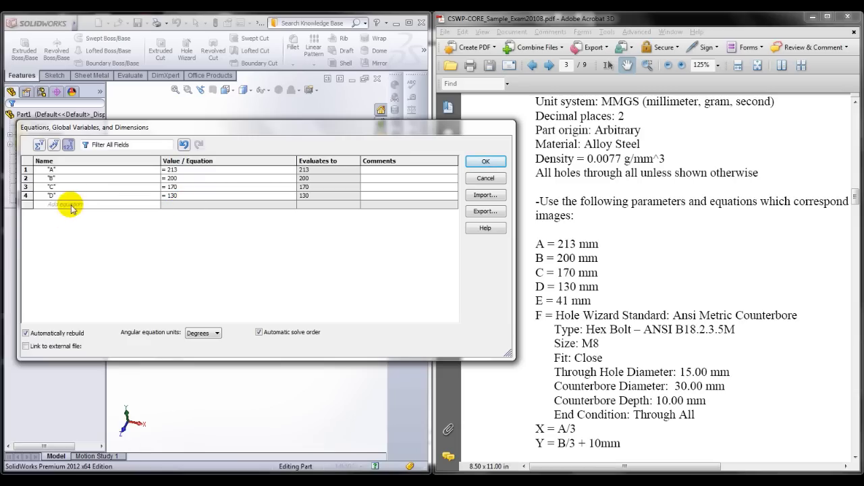
text(E)
click(173, 204)
text(= )
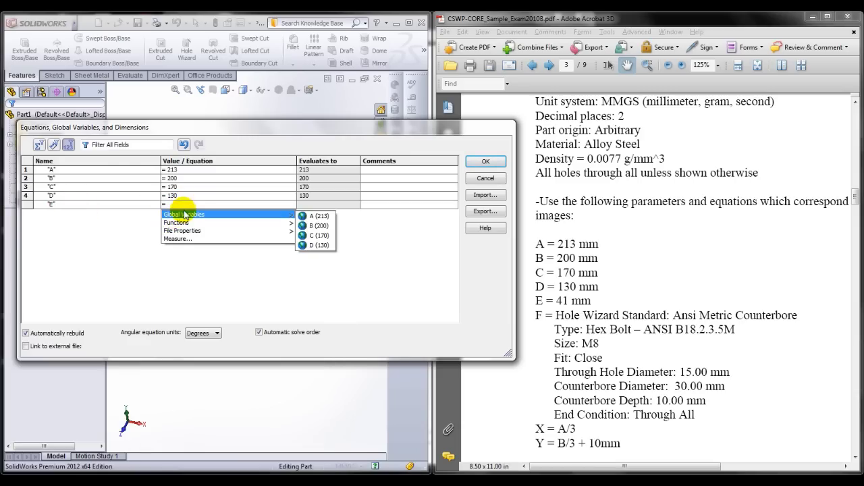
text(41)
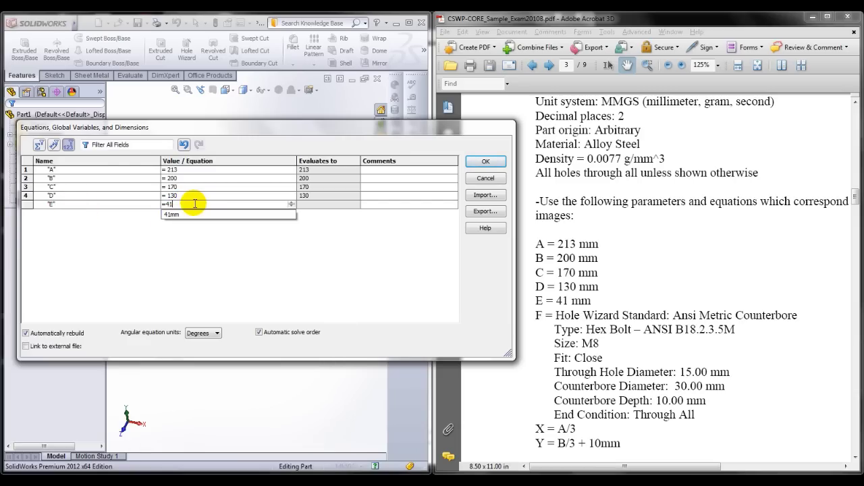
key(Return)
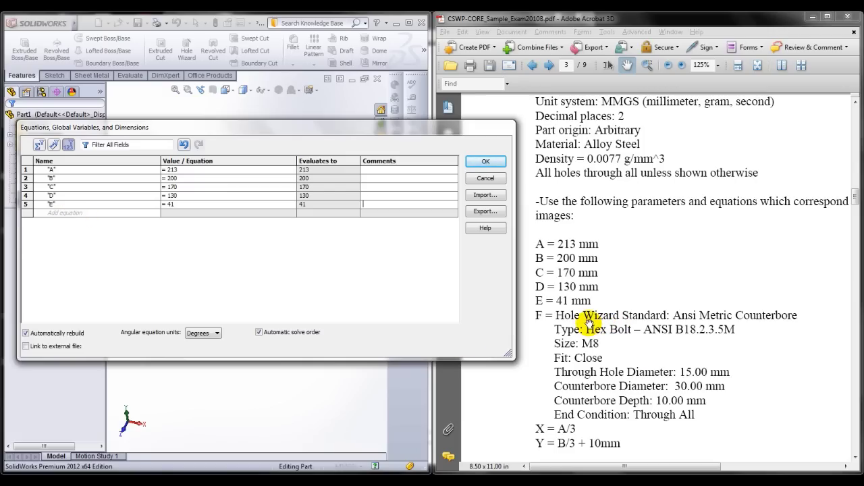
Step: Add a global variable X defined by the equation "A" / 3
click(69, 214)
text(X)
key(Tab)
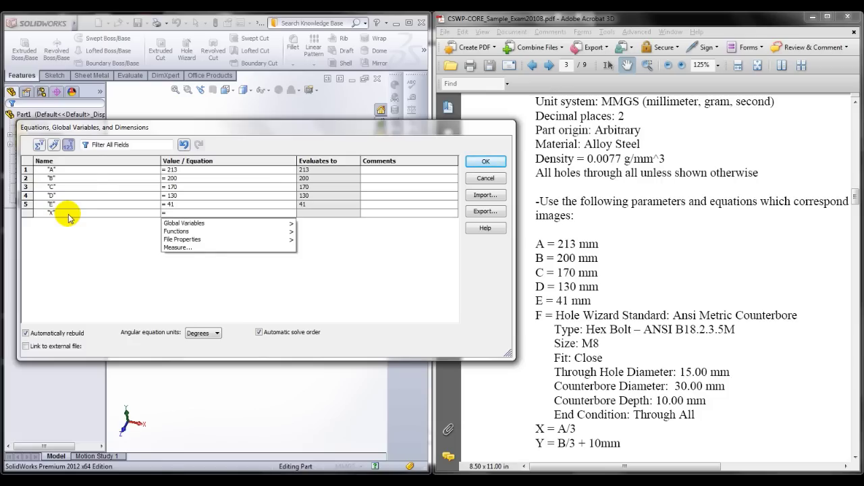
click(66, 172)
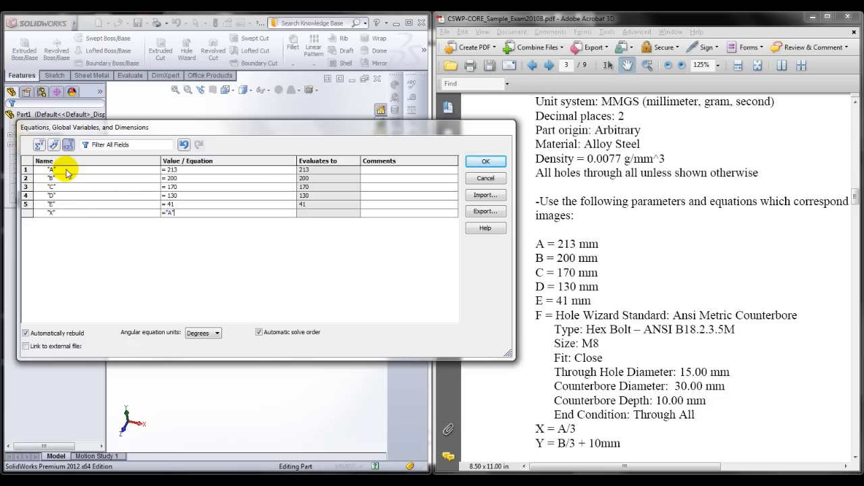
text(/ 3)
key(Return)
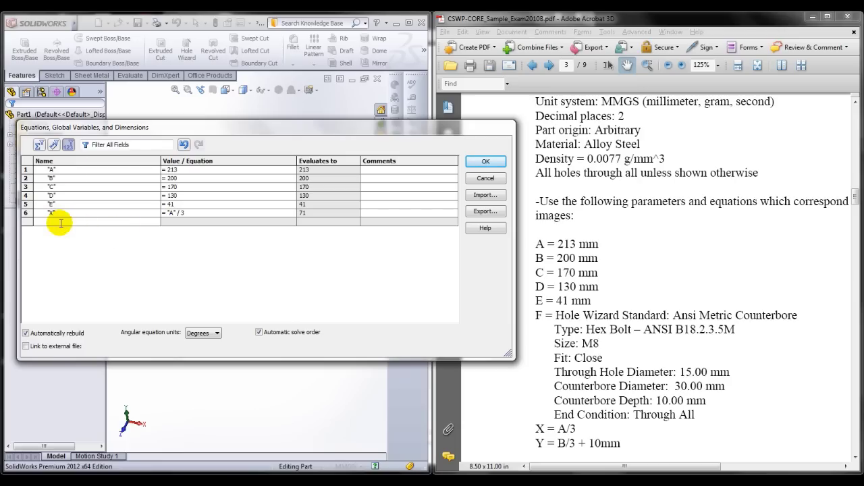
Step: Add a global variable Y defined as "B" / 3 + 10 and accept all the equations
key(Tab)
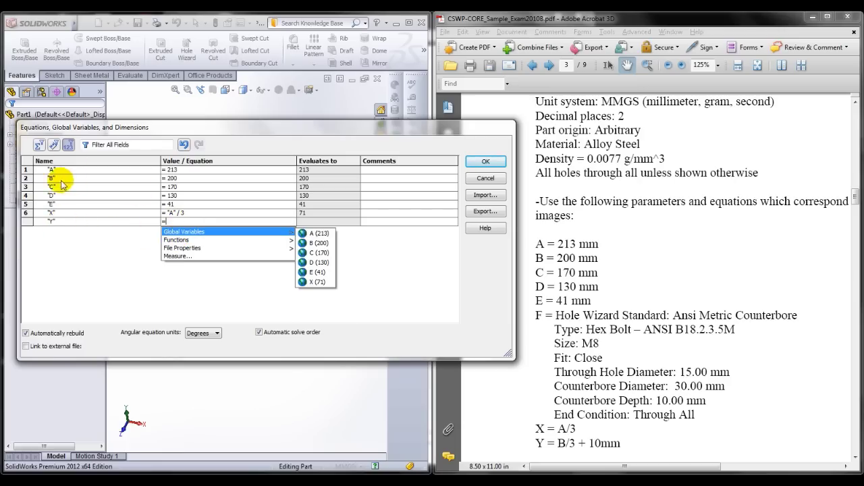
text("B"/ 3 + 10)
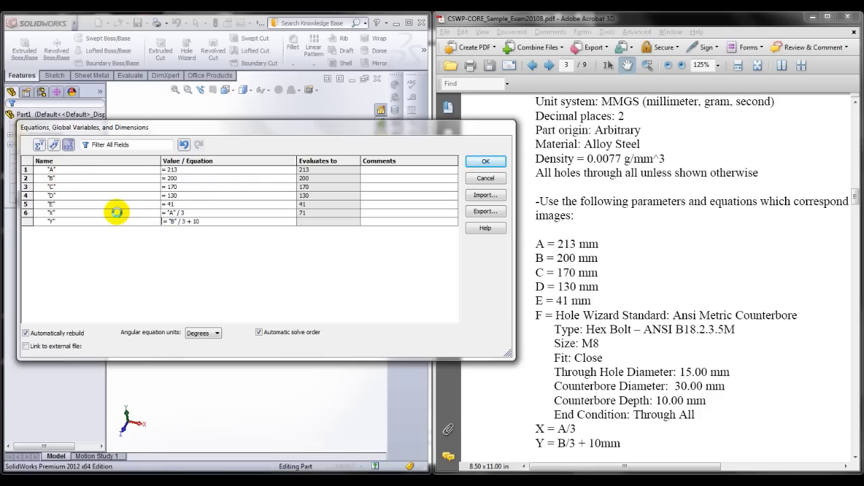
click(117, 212)
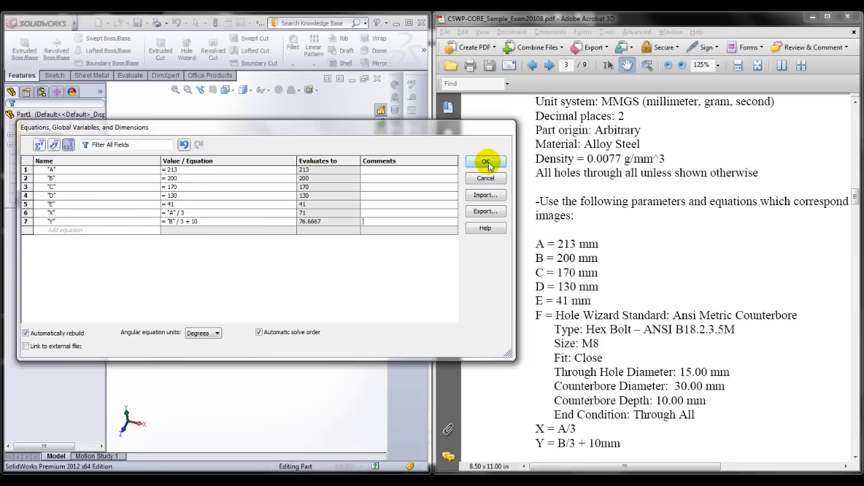
key(Return)
Step: Maximize the part window and reopen the rectangle's sketch, Sketch1, for editing
click(408, 25)
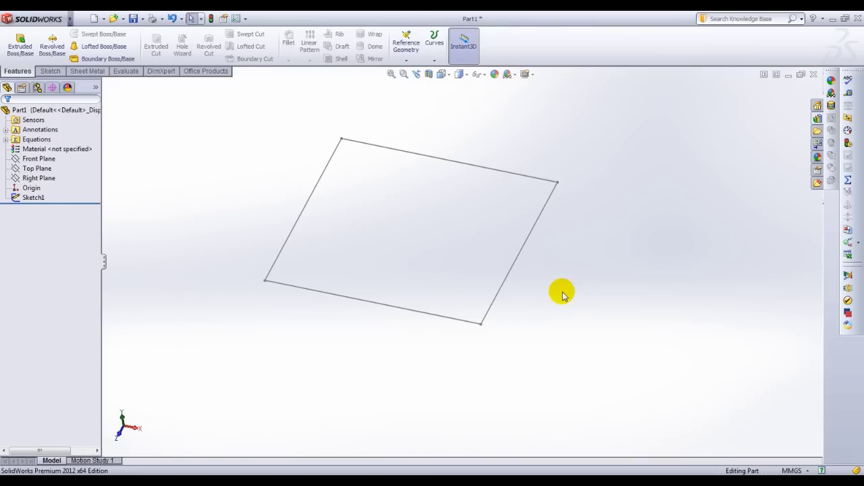
click(30, 197)
right_click(31, 197)
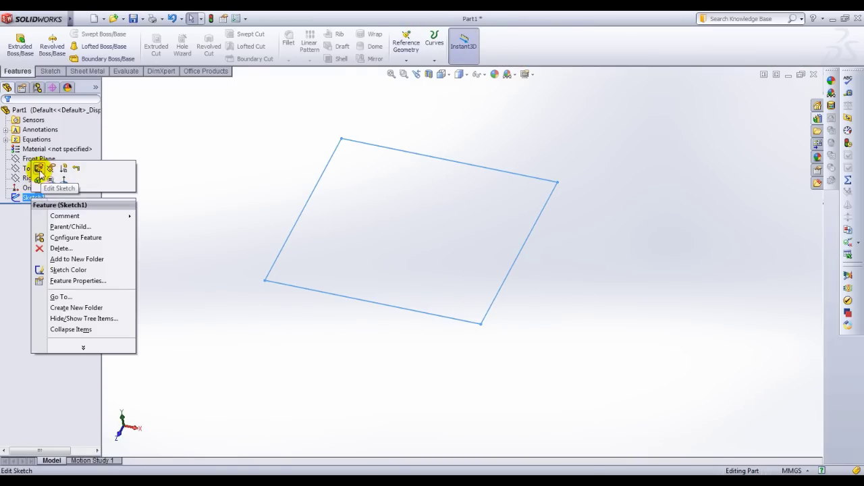
click(39, 168)
mouse_move(517, 251)
middle_down()
mouse_move(502, 264)
mouse_move(507, 276)
middle_up()
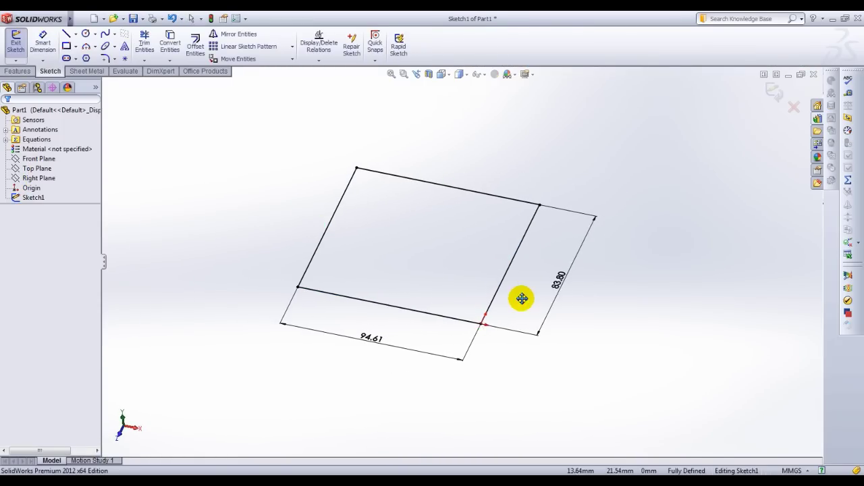
Step: Rename the rectangle's side dimension to A and link its value to the global variable A
middle_drag(559, 287, 559, 285)
click(561, 283)
double_click(561, 283)
double_click(521, 264)
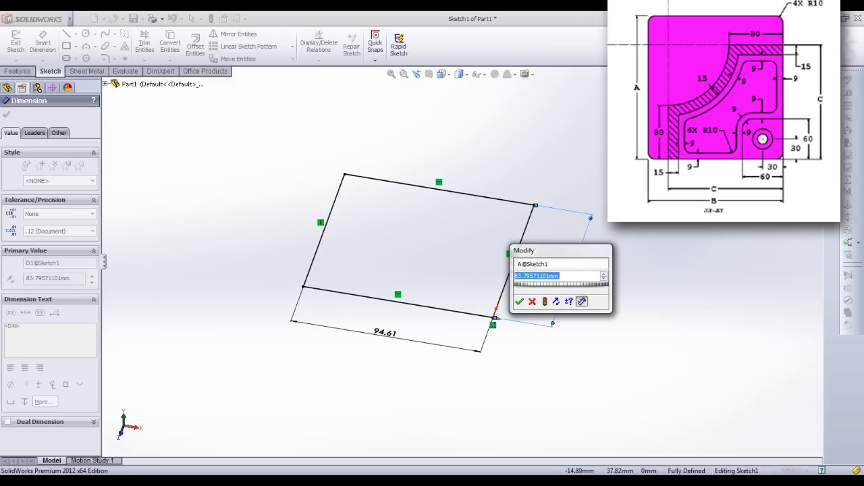
text(=)
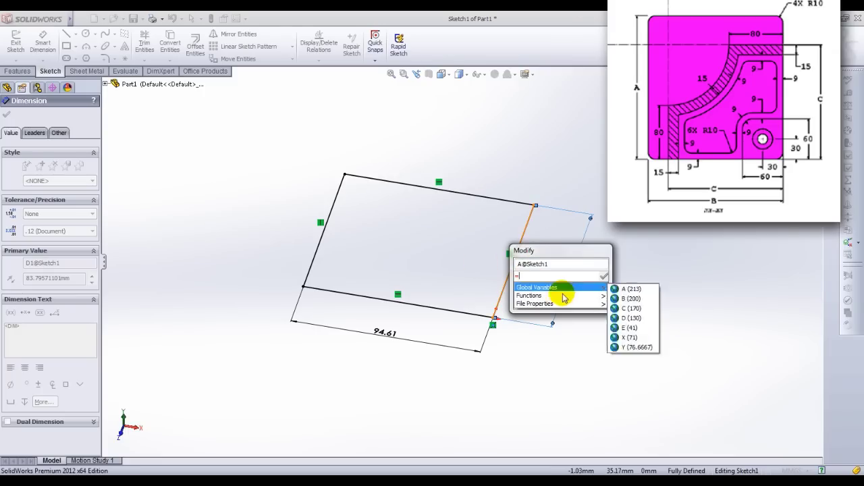
click(628, 289)
key(Return)
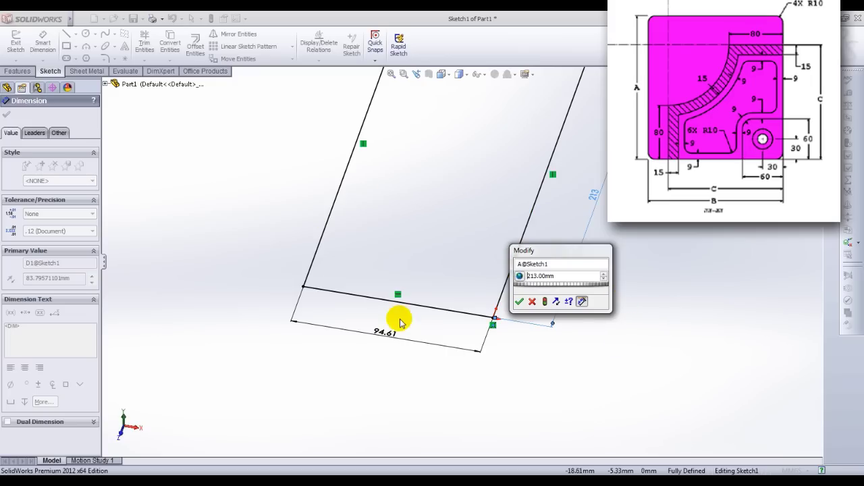
click(519, 302)
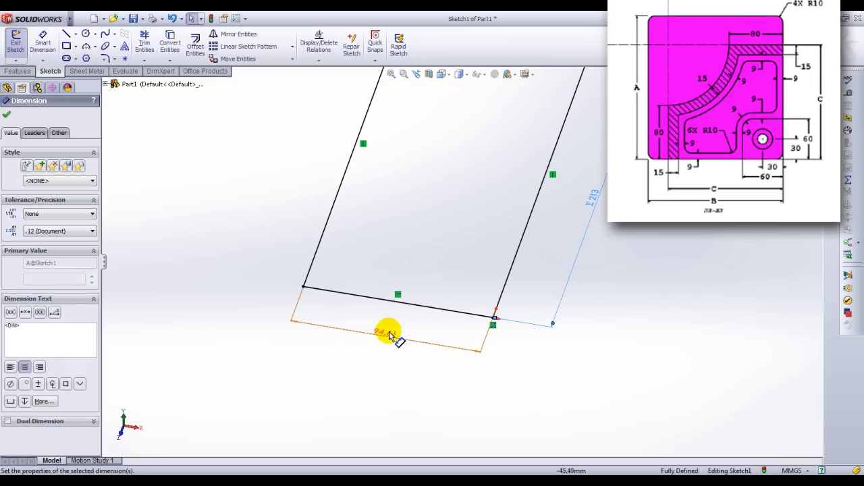
Step: Rename the rectangle's lower dimension to B and link its value to the global variable B
double_click(385, 333)
click(351, 316)
text(B)
key(Tab)
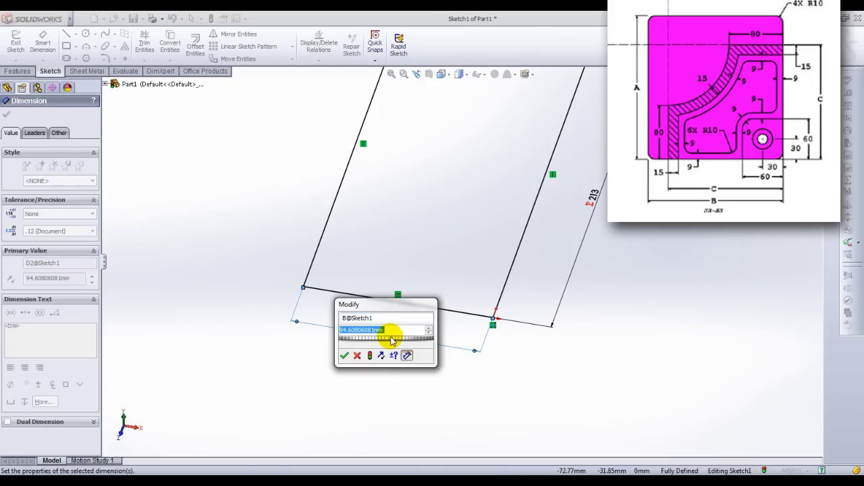
text(=)
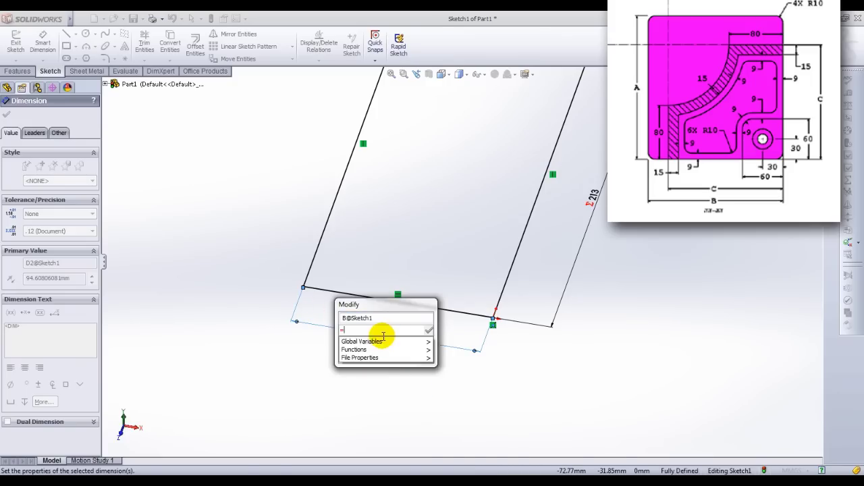
mouse_move(409, 340)
click(441, 342)
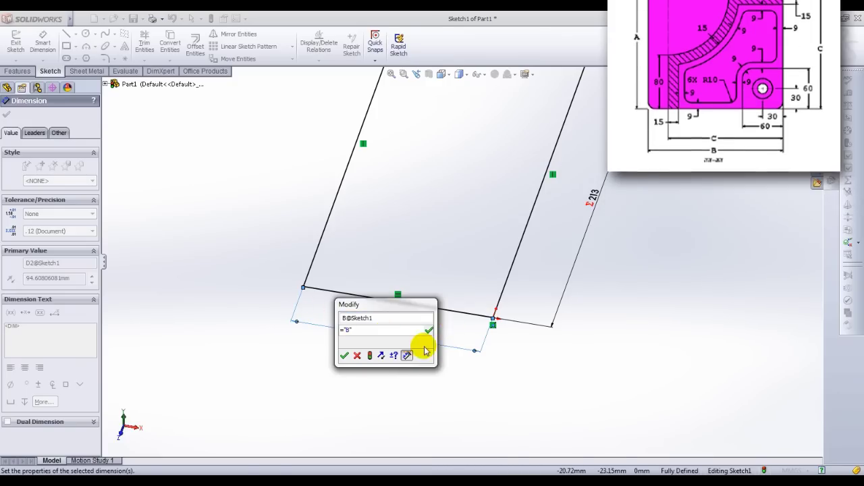
click(343, 355)
Step: Extrude the rectangle sketch as a blind boss 25 mm thick
scroll(444, 277, up, 3)
ctrl+middle_drag(443, 270, 438, 321)
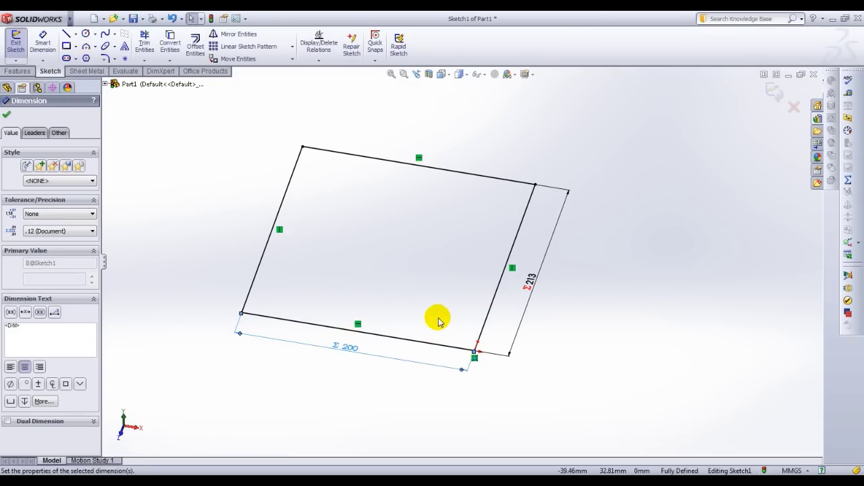
click(437, 321)
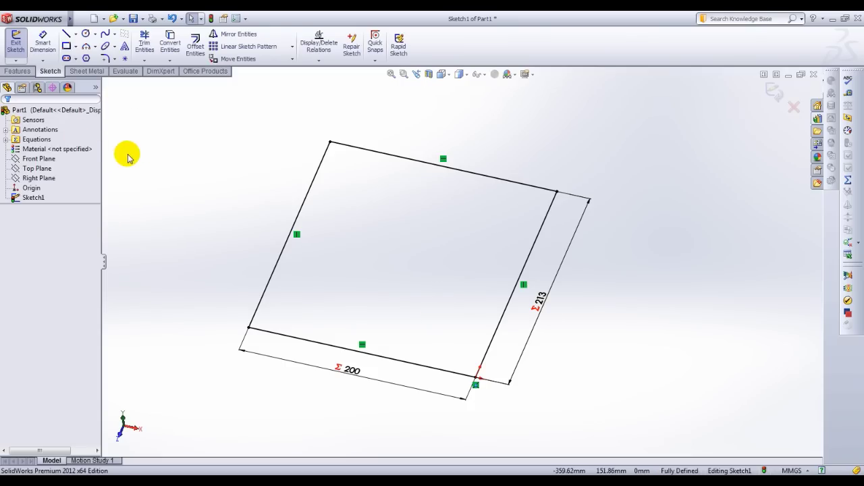
click(17, 71)
click(19, 45)
click(304, 233)
click(68, 214)
text(25)
key(Return)
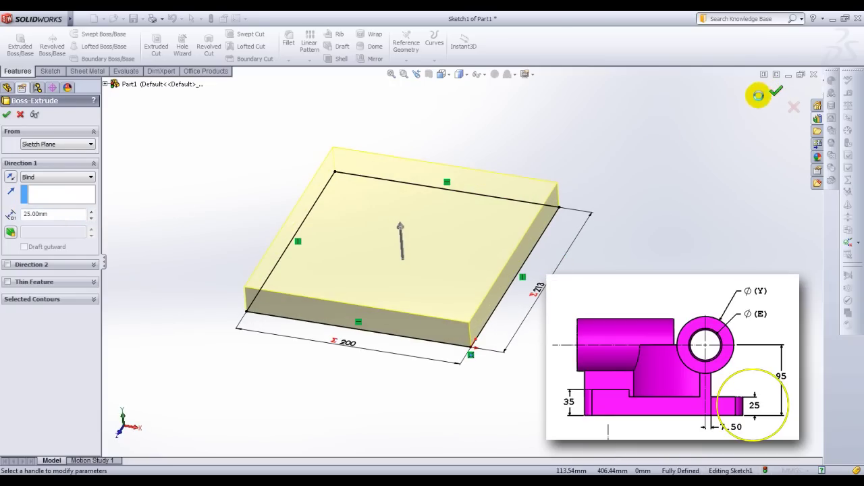
click(776, 91)
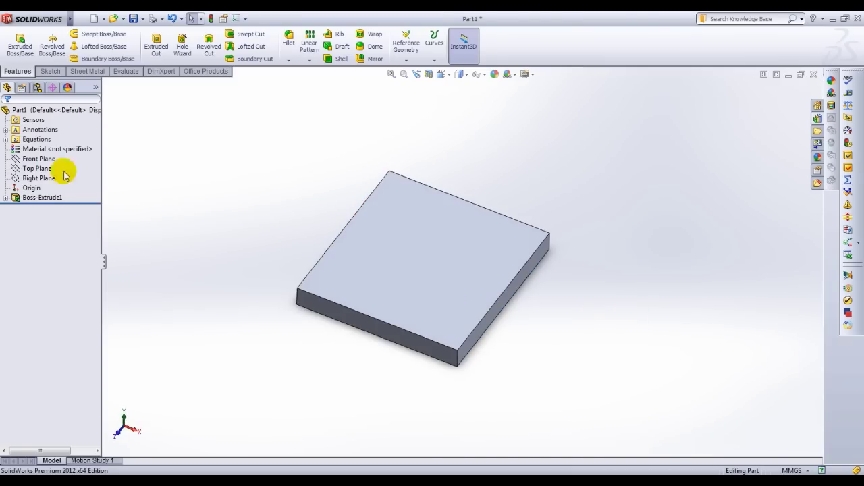
Step: Start a new sketch on the Top Plane and orient the view normal to it
click(35, 169)
right_click(33, 172)
click(40, 153)
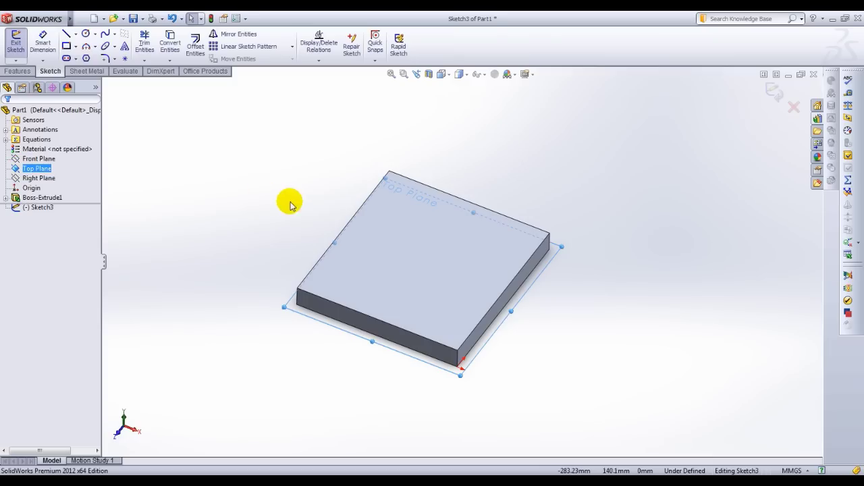
key(space)
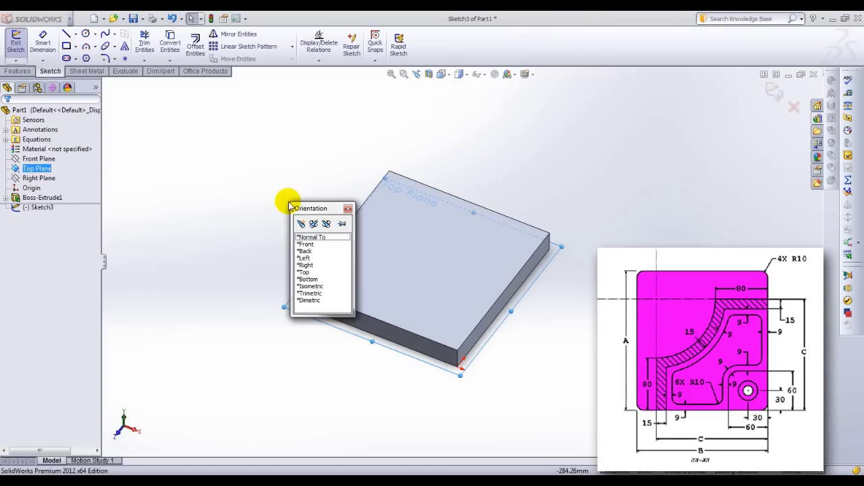
click(309, 237)
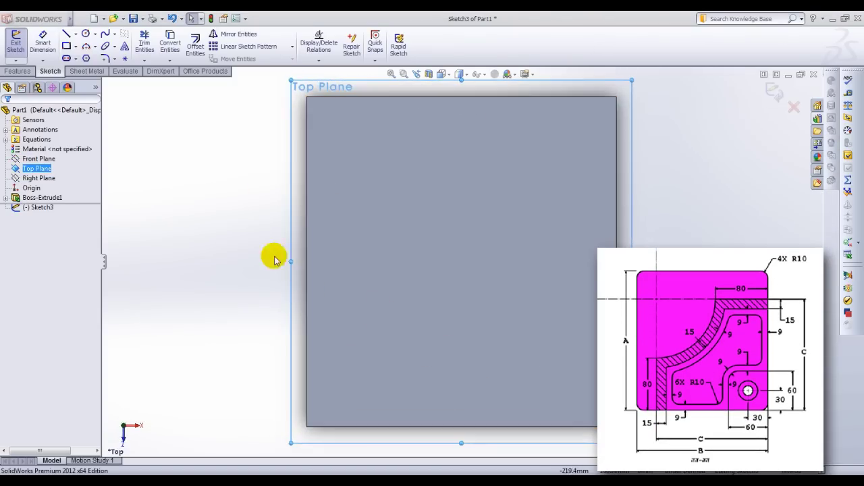
click(303, 276)
scroll(343, 257, up, 2)
ctrl+middle_drag(412, 270, 385, 285)
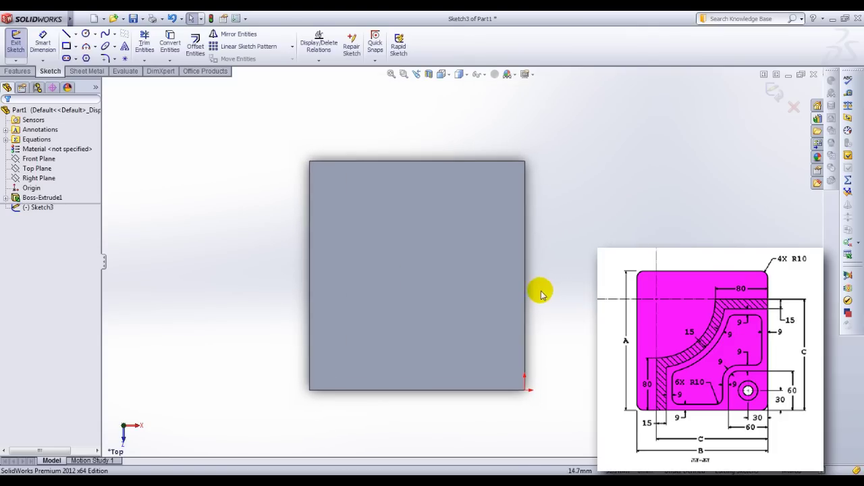
Step: Sketch a horizontal line about 86 mm long running inward from the plate's right edge, above its middle
right_click(561, 231)
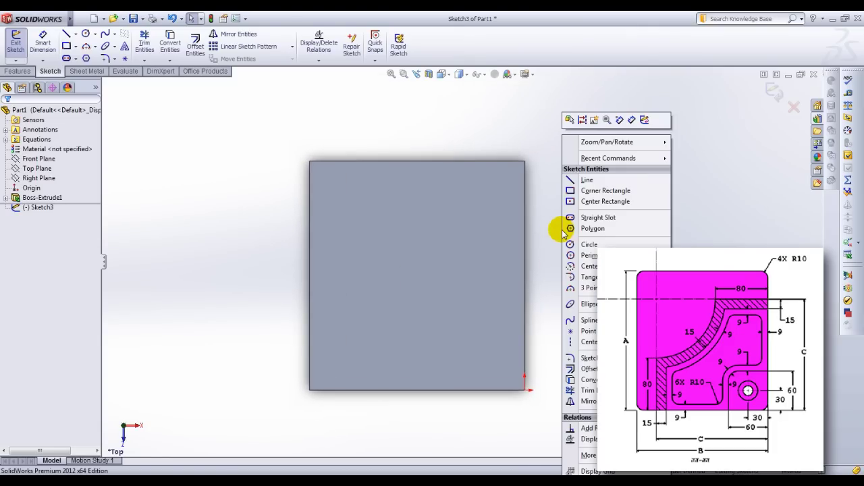
click(587, 180)
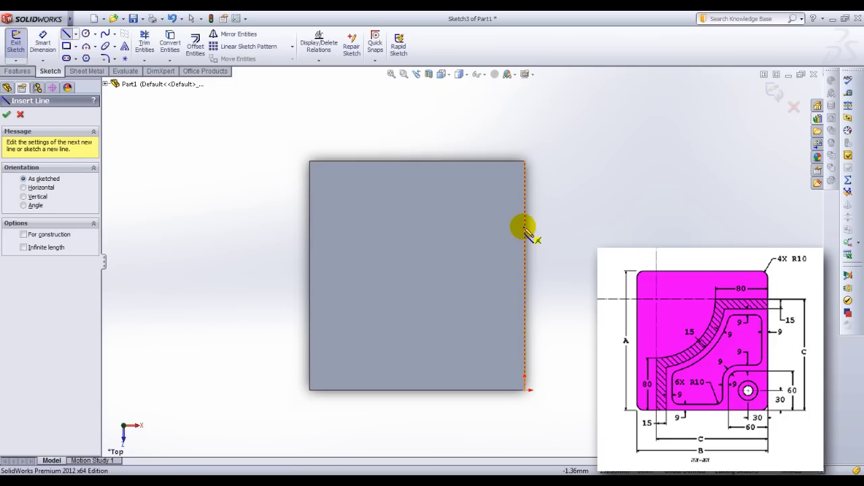
click(524, 227)
click(433, 226)
key(Escape)
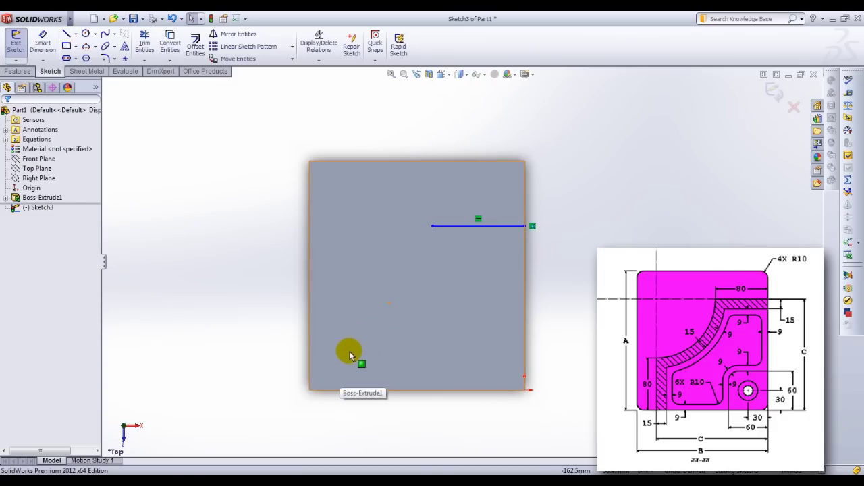
Step: Sketch a vertical line about 90 mm long upward from the plate's bottom edge, near its left side
key(l)
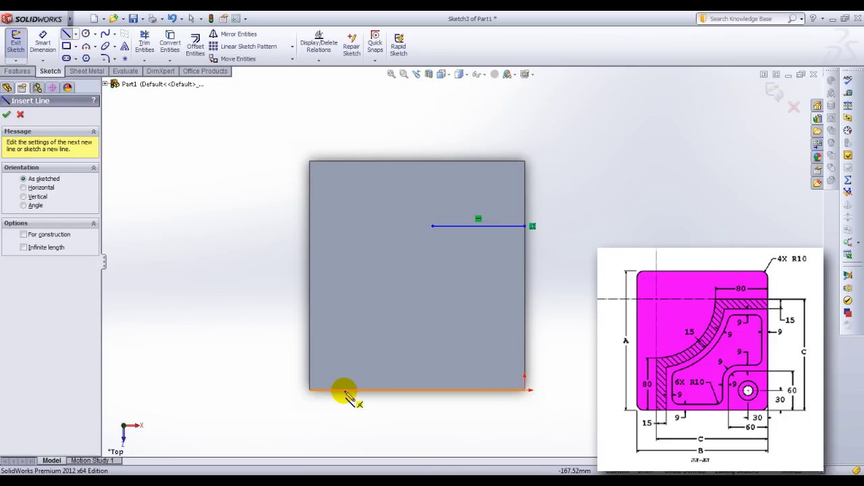
click(347, 390)
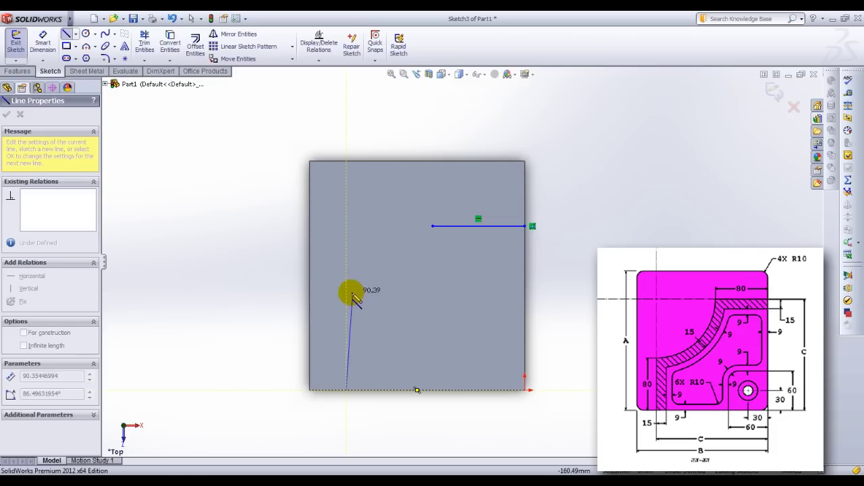
click(346, 290)
key(Escape)
Step: Dimension the horizontal line's length as 80 mm
right_click(618, 243)
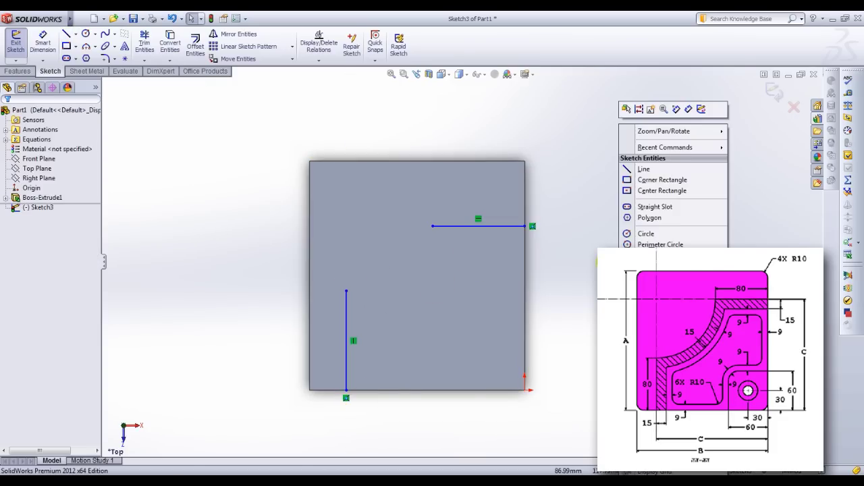
click(590, 218)
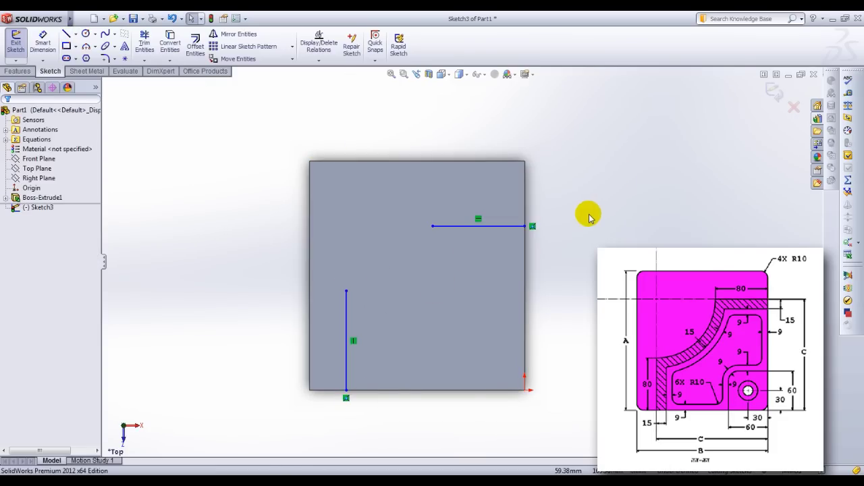
right_click(589, 216)
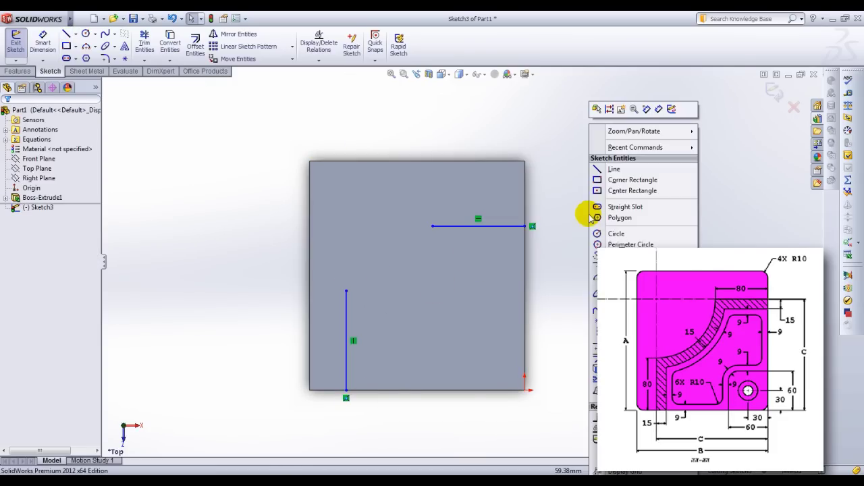
click(646, 115)
click(496, 226)
click(482, 129)
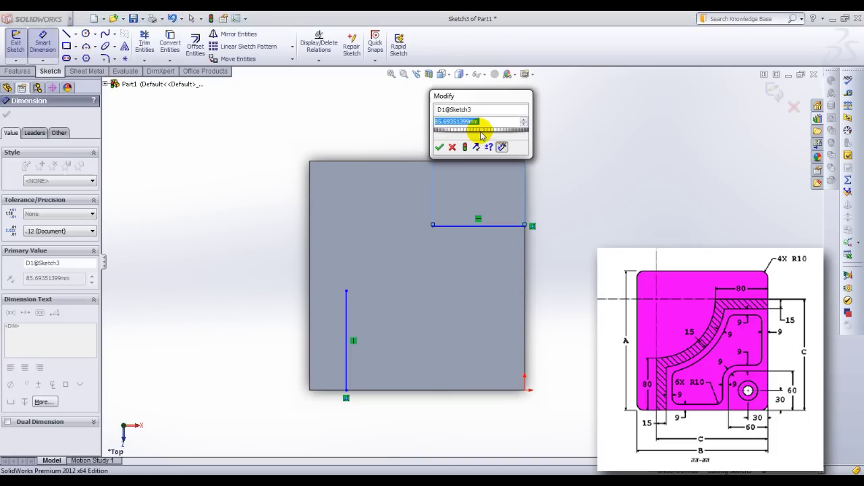
key(Return)
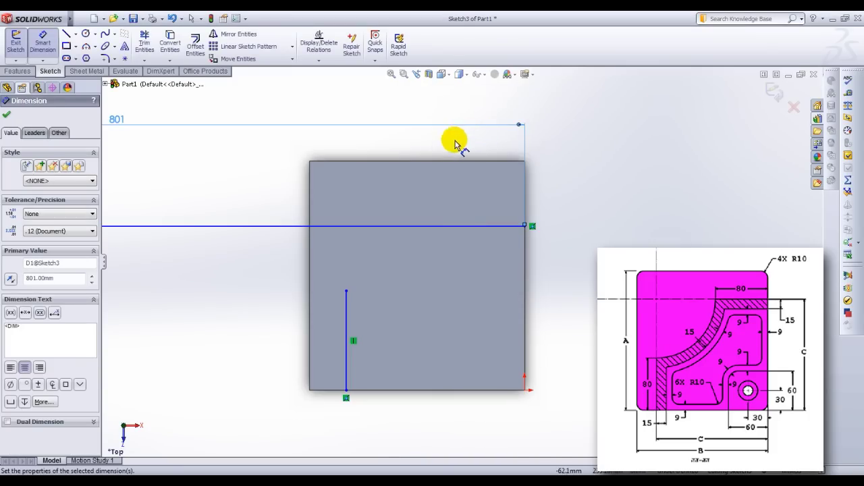
key(ctrl+z)
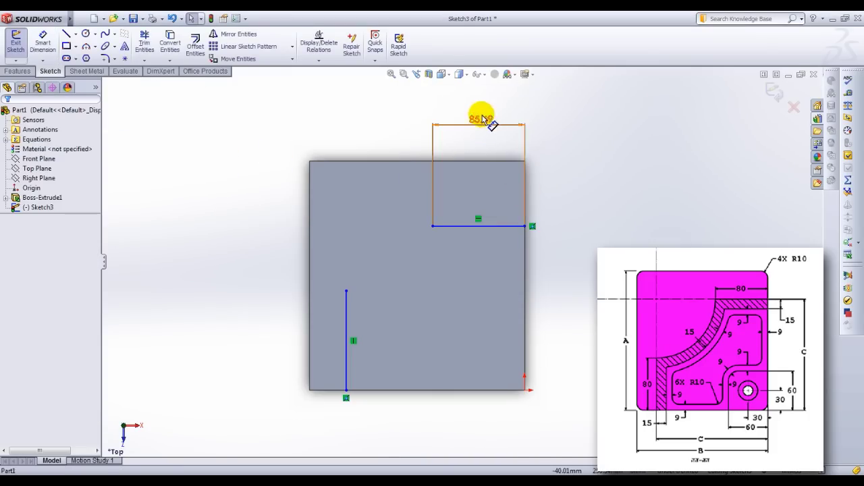
double_click(487, 119)
text(80)
key(Return)
Step: Dimension the vertical line's length as 80 mm
right_click(317, 270)
click(380, 87)
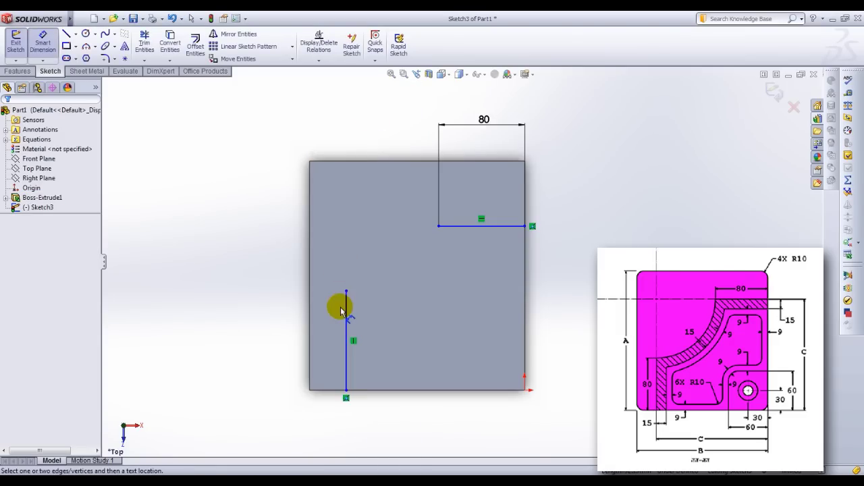
click(346, 308)
click(273, 341)
text(80)
key(Return)
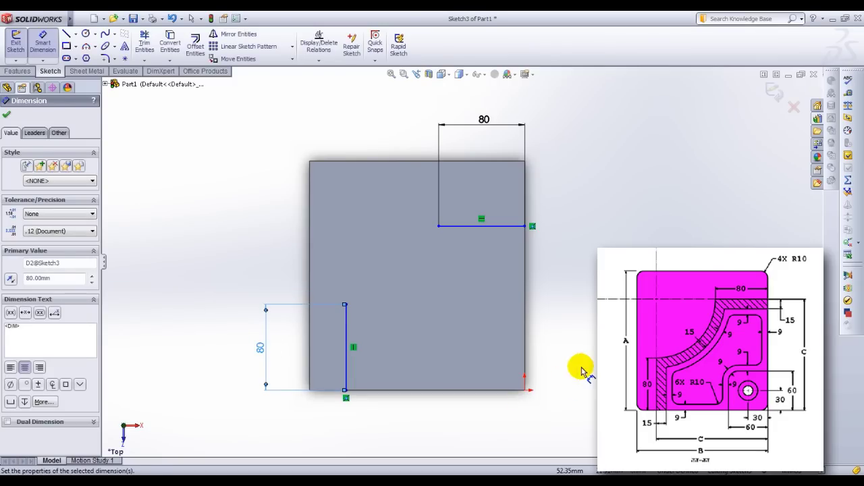
Step: Dimension the horizontal line's distance from the Front Plane, name the dimension C and link it to the global variable C
click(582, 371)
ctrl+middle_drag(513, 374, 481, 341)
key(Escape)
click(42, 42)
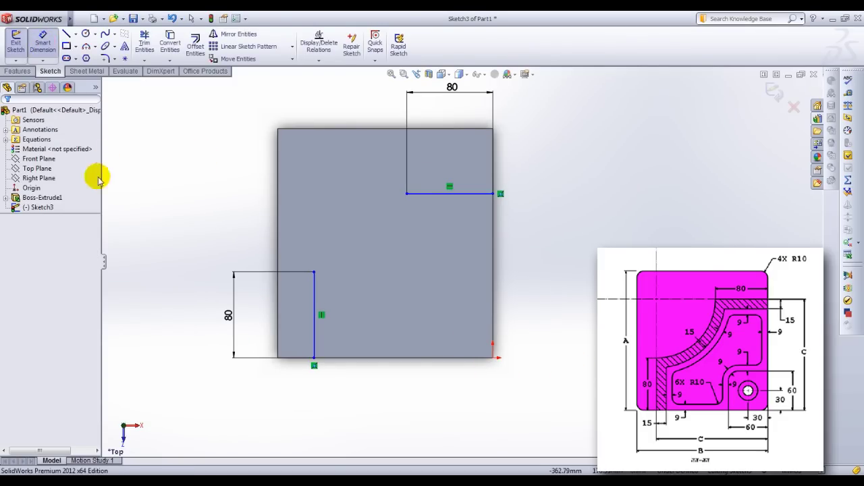
click(463, 194)
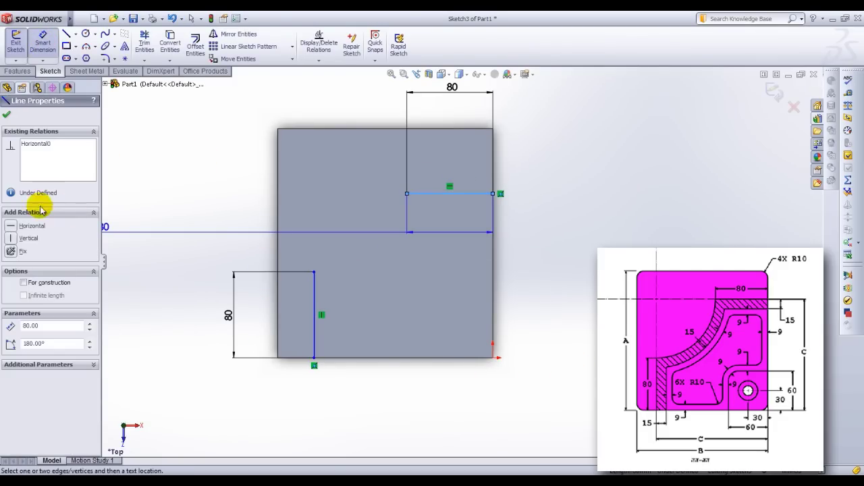
click(106, 84)
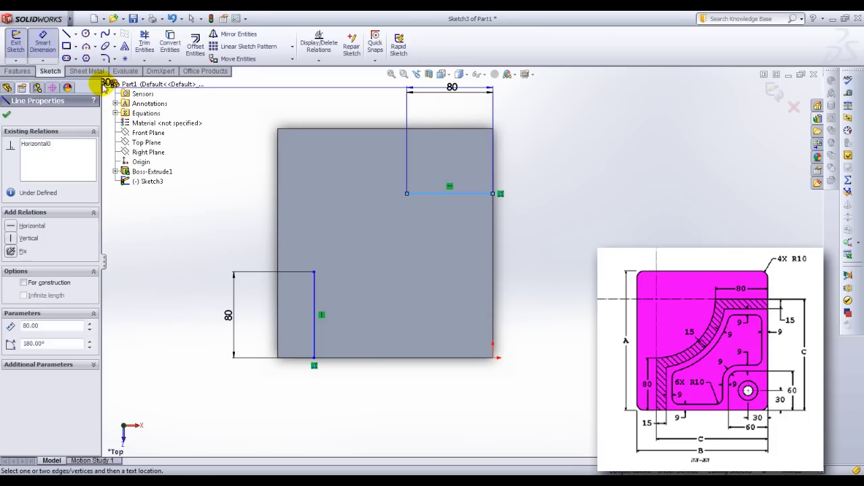
click(153, 138)
click(574, 292)
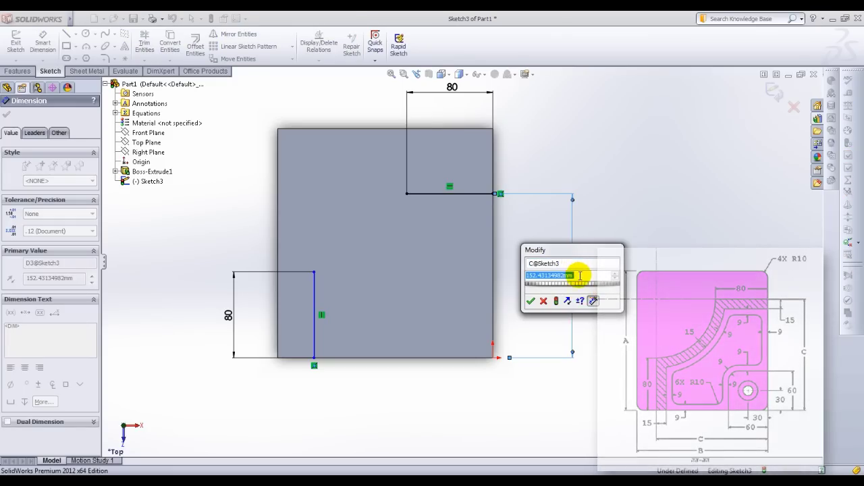
text(=)
mouse_move(579, 287)
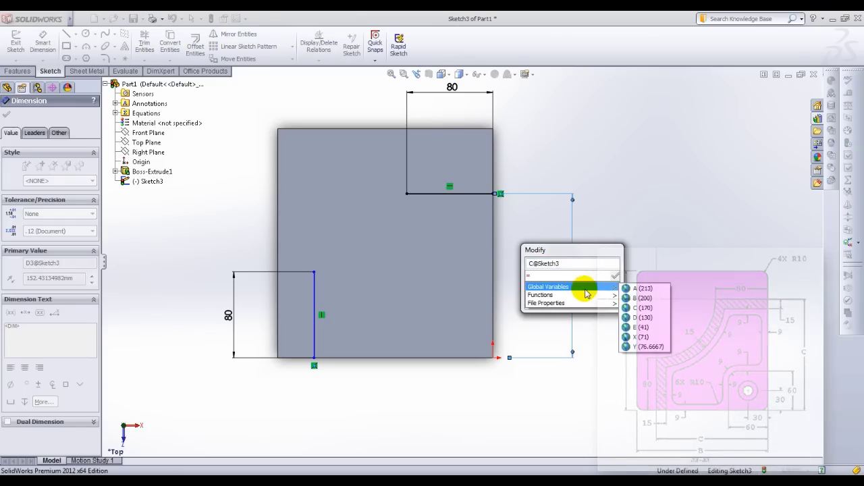
click(642, 308)
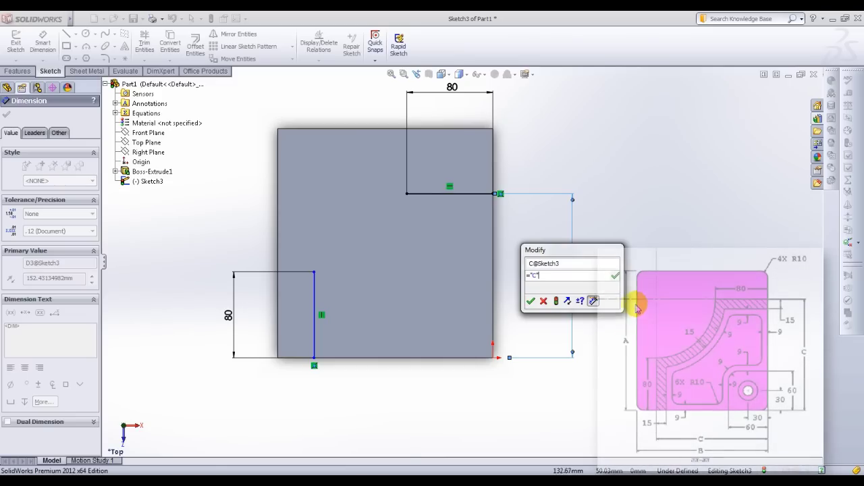
click(531, 301)
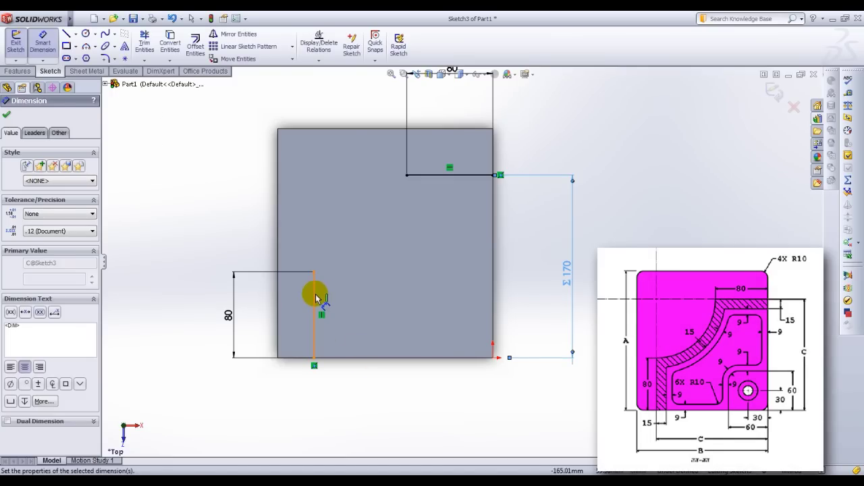
Step: Dimension the vertical line's distance from the Right Plane and link it to the global variable C
click(316, 297)
click(106, 86)
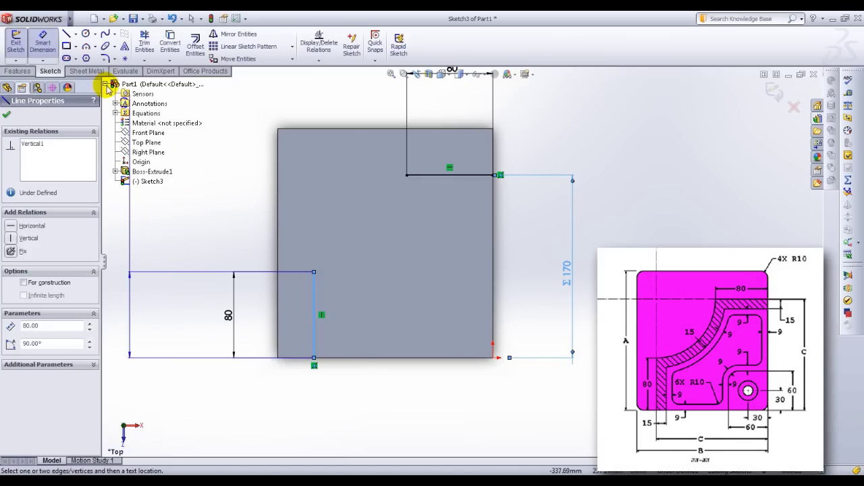
click(145, 152)
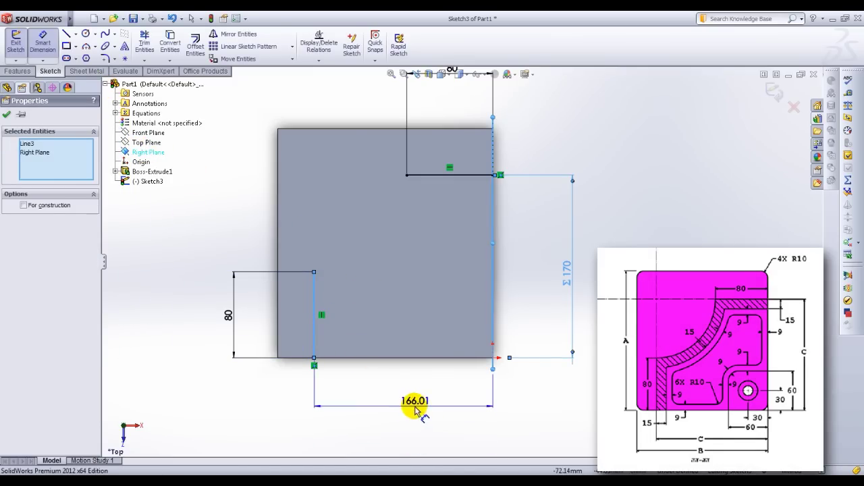
click(410, 408)
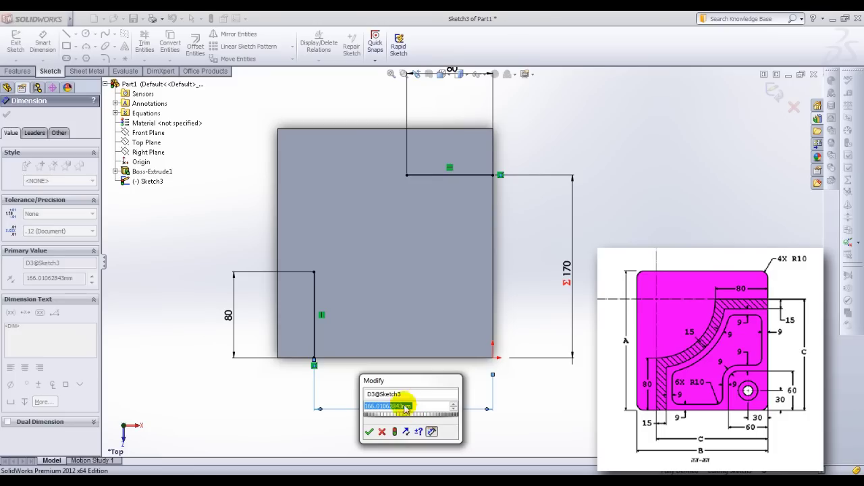
text(=)
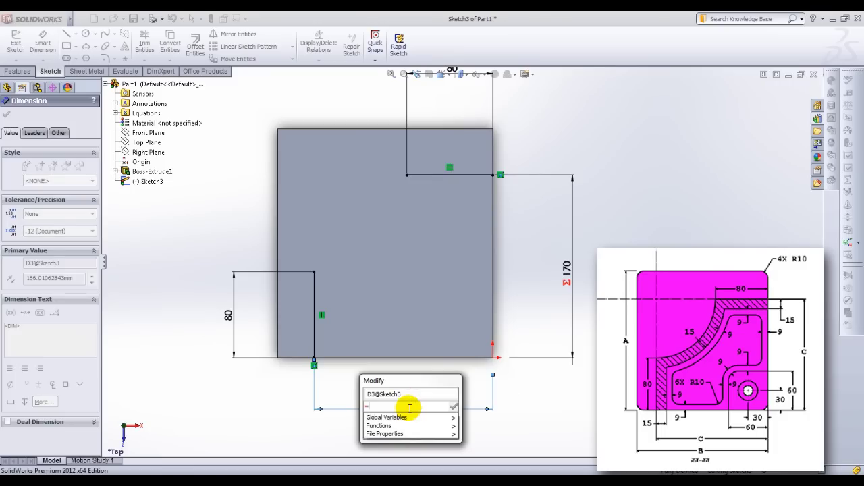
text(c)
click(409, 418)
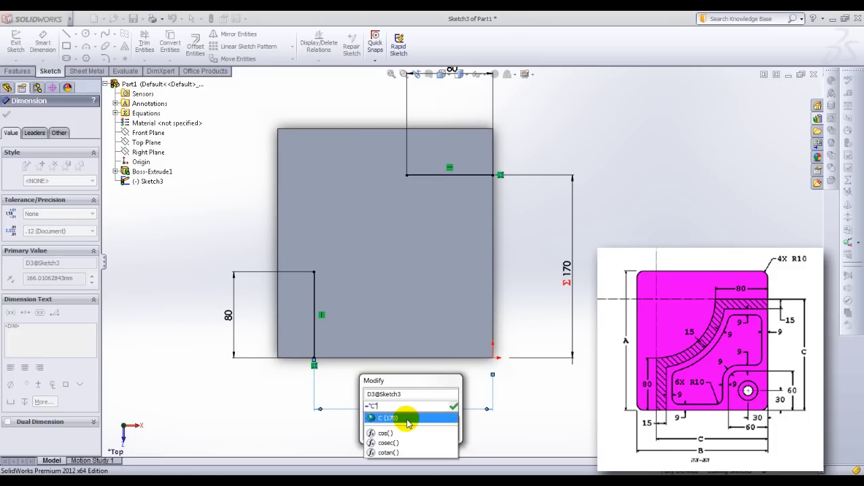
key(Return)
click(369, 432)
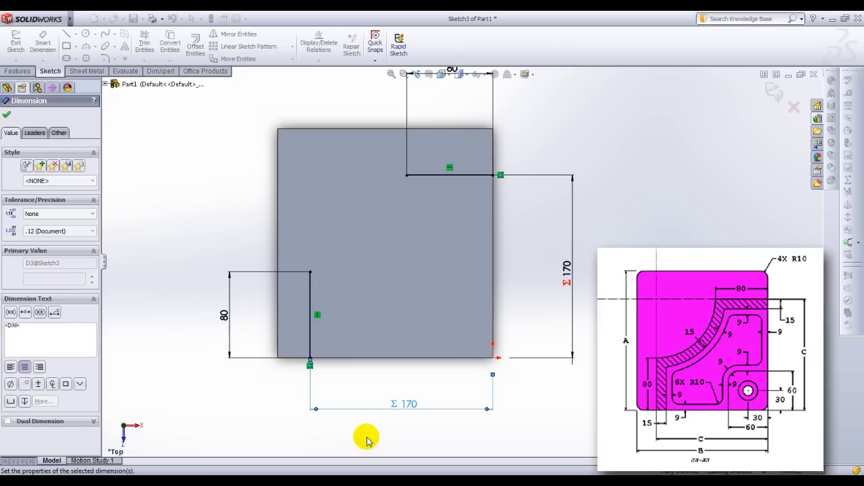
Step: Sketch a three-point arc of radius 90 mm and 90° joining the inner endpoints of the vertical and horizontal lines
mouse_move(534, 326)
middle_down()
mouse_move(457, 295)
mouse_move(518, 328)
mouse_move(522, 278)
mouse_move(517, 317)
middle_up()
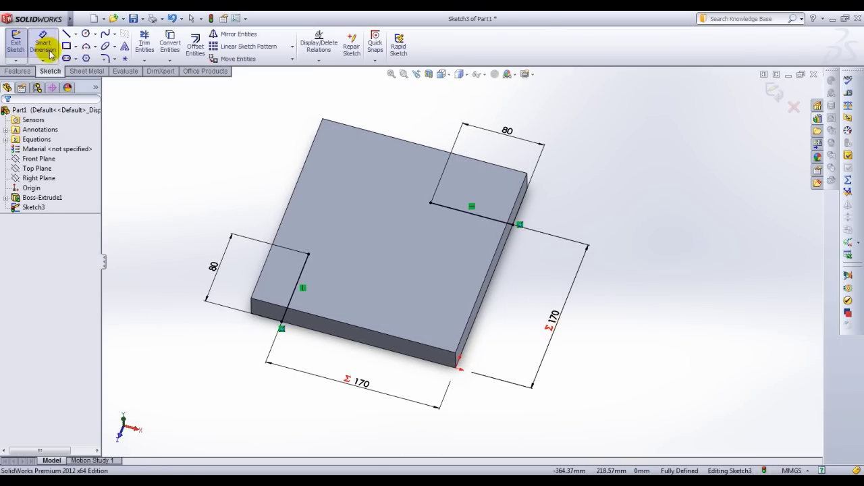
click(86, 47)
drag(308, 255, 415, 215)
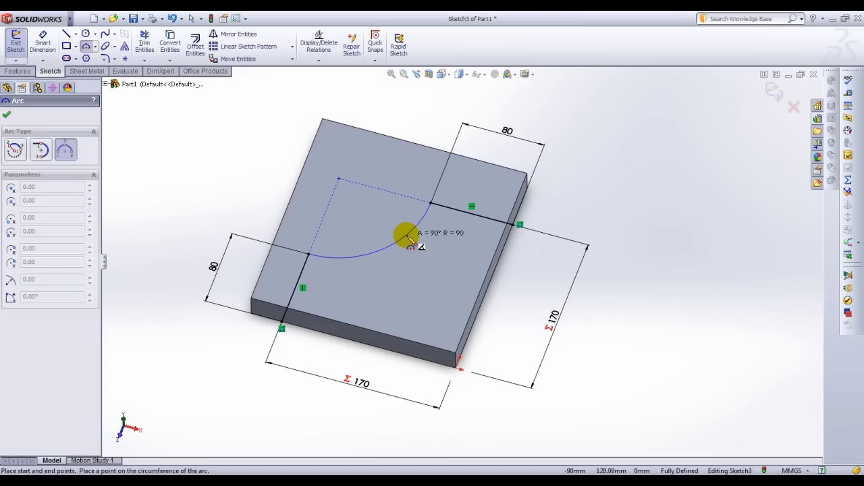
click(410, 239)
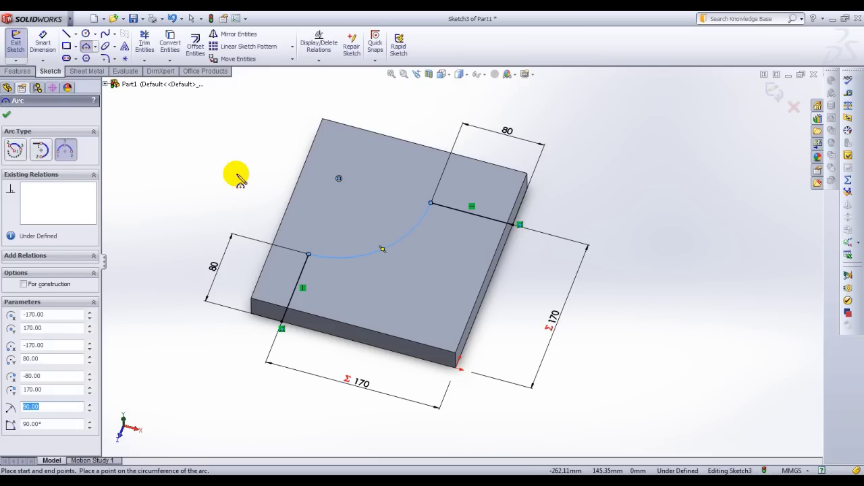
key(Escape)
Step: Offset the arc and both lines by 15 mm in the reversed direction, toward the origin corner of the plate
middle_drag(270, 180, 247, 169)
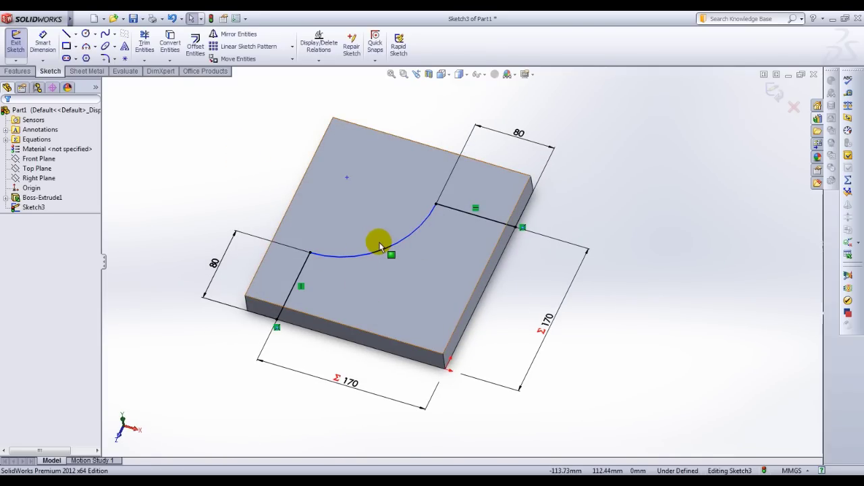
mouse_move(498, 290)
middle_down()
mouse_move(522, 280)
mouse_move(515, 285)
mouse_move(491, 243)
middle_up()
click(485, 224)
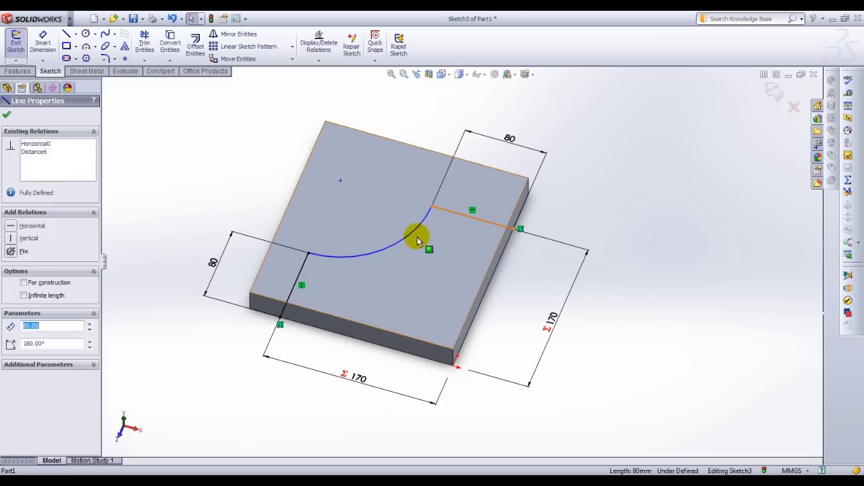
ctrl+click(406, 238)
ctrl+click(304, 268)
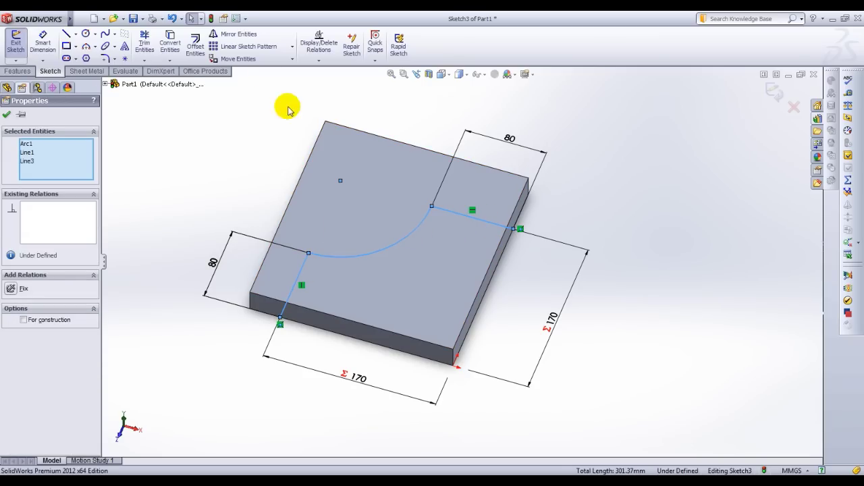
click(195, 49)
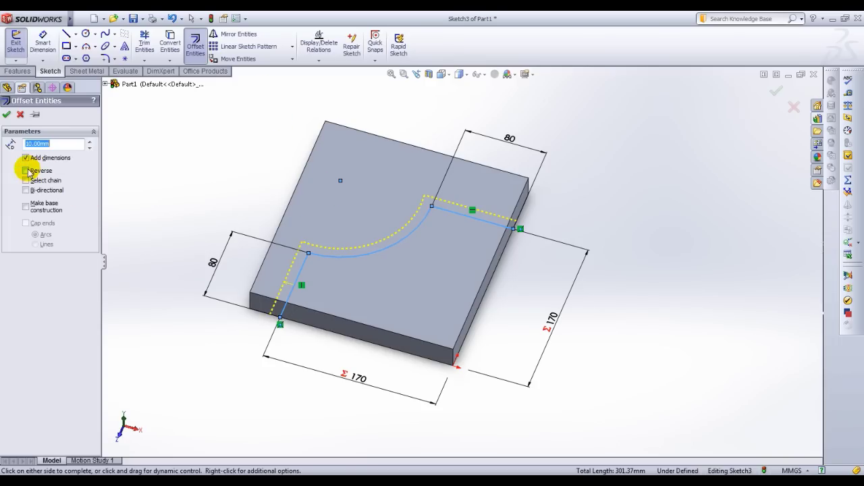
key(Escape)
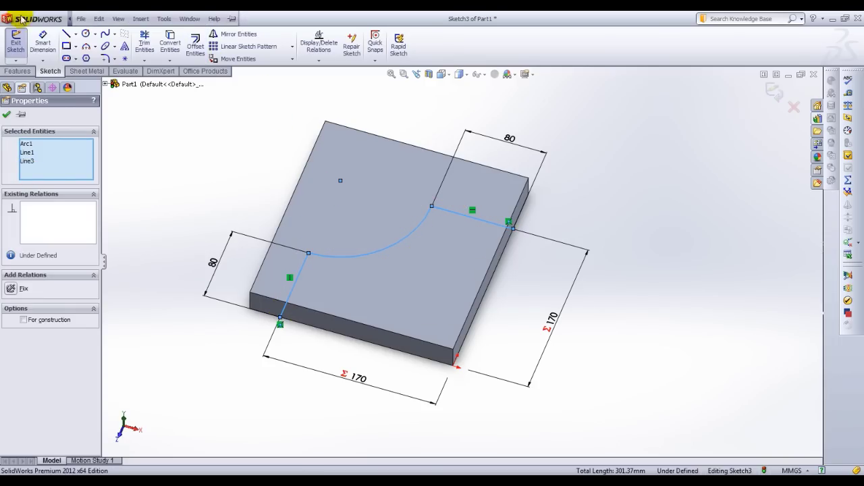
click(195, 44)
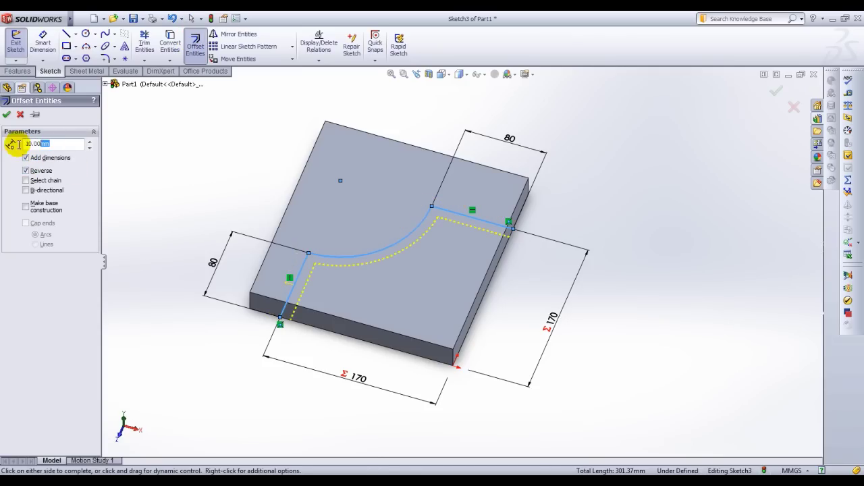
text(15)
key(Return)
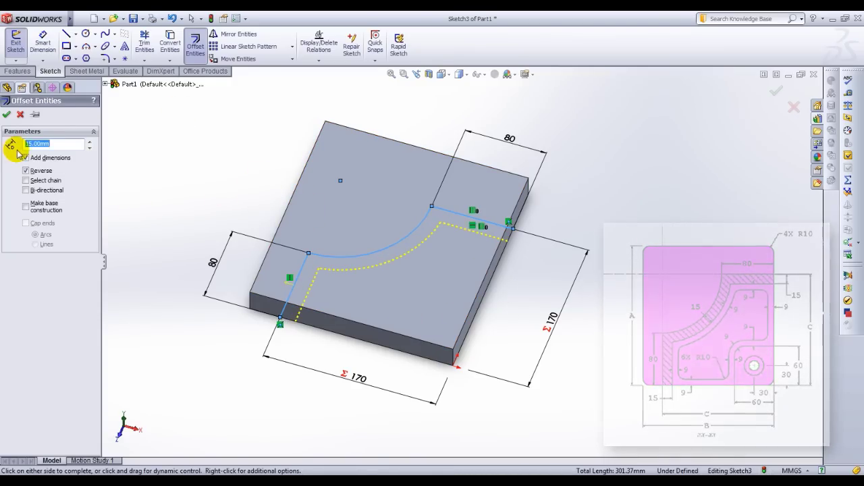
click(7, 114)
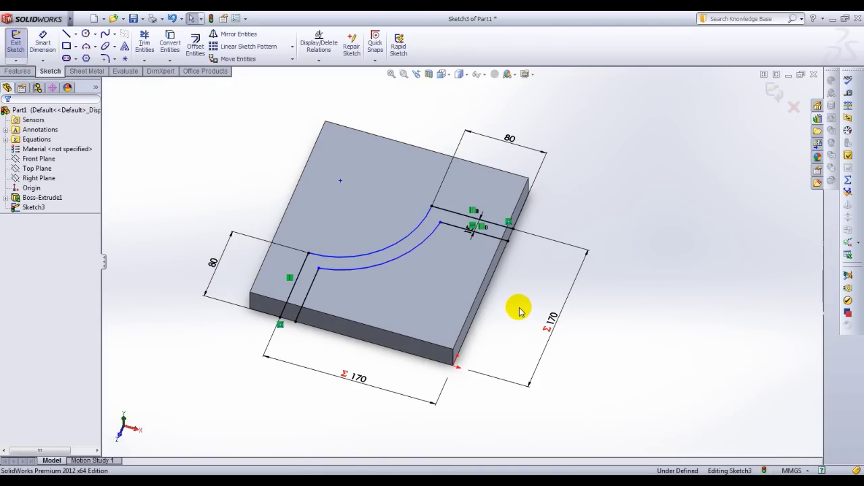
Step: Close both open ends of the rib profile with short lines between the original and offset endpoints
key(l)
click(512, 229)
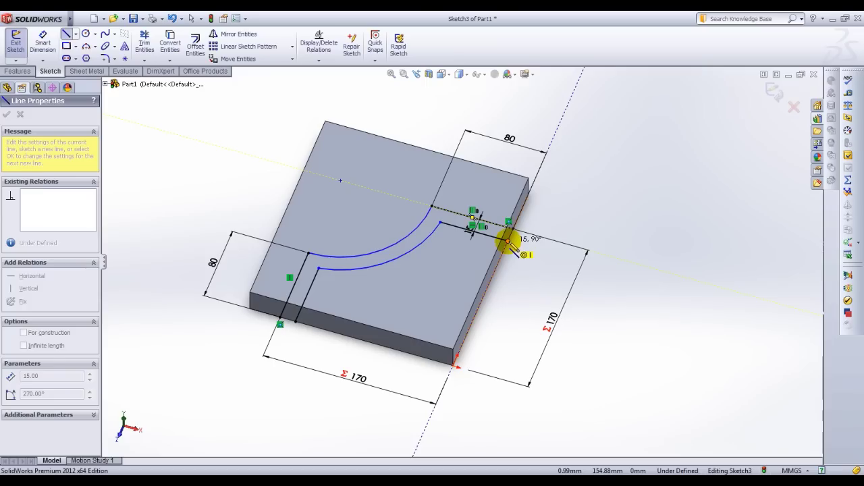
click(508, 241)
click(280, 318)
click(295, 321)
key(Escape)
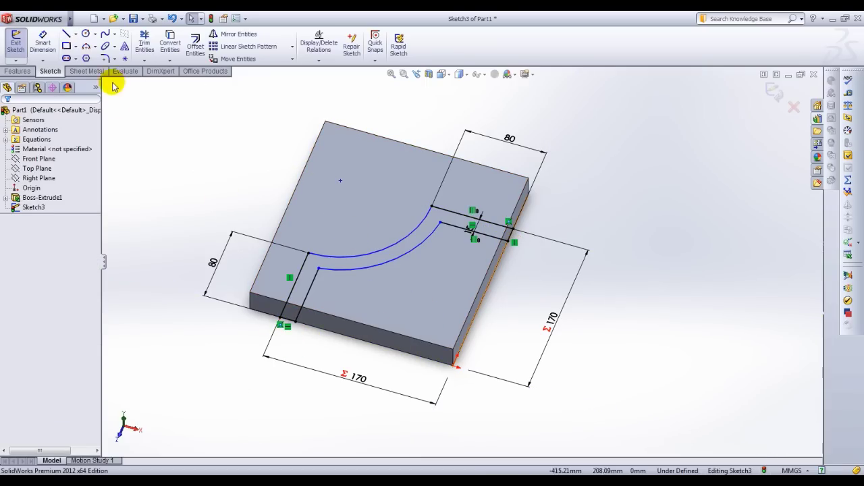
Step: Extrude the closed rib profile upward from the plate as a 95 mm blind boss with merged result
click(17, 71)
click(52, 47)
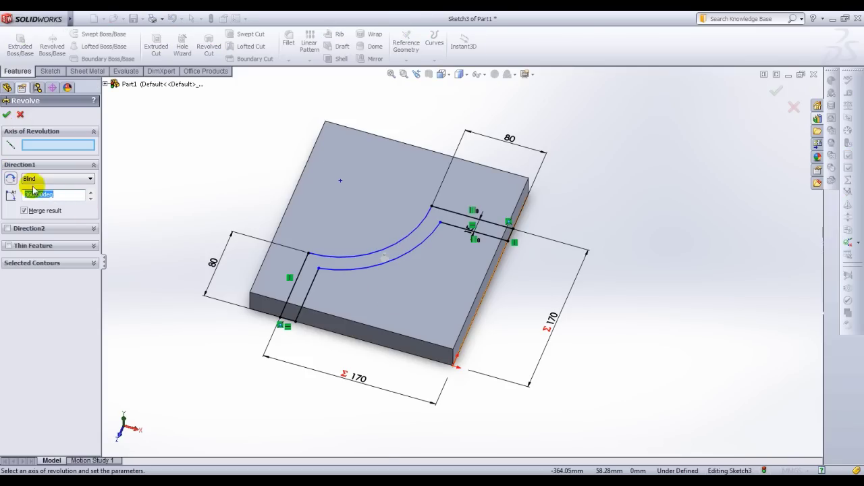
key(Escape)
click(20, 43)
mouse_move(389, 238)
middle_down()
mouse_move(392, 218)
mouse_move(338, 218)
mouse_move(384, 193)
mouse_move(388, 226)
middle_up()
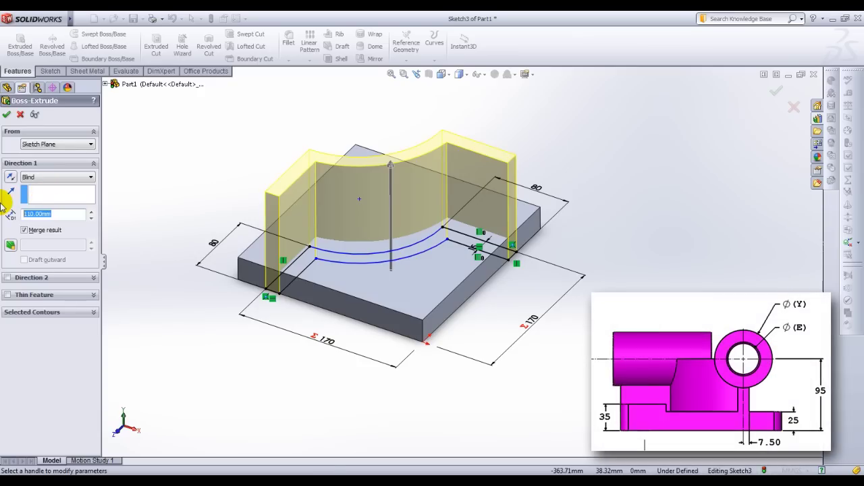
key(Return)
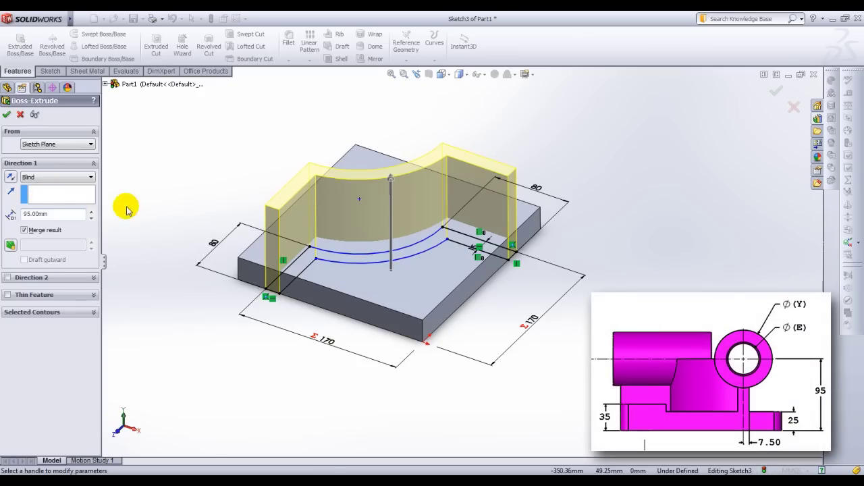
key(Return)
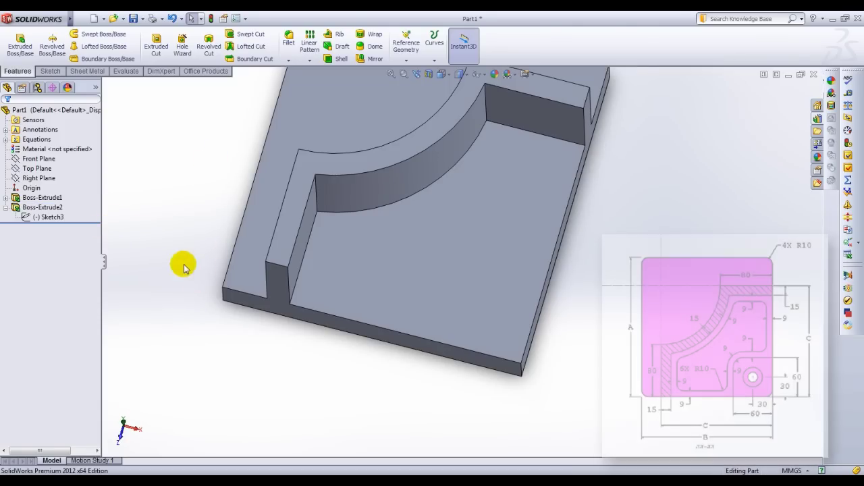
Step: Start a sketch on the Top Plane and draw a corner rectangle of about 63 by 55 mm from the origin
right_click(47, 169)
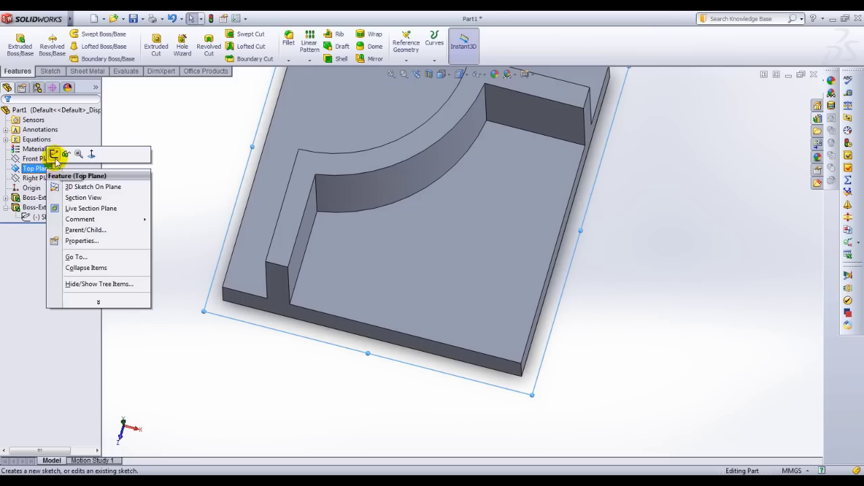
click(54, 155)
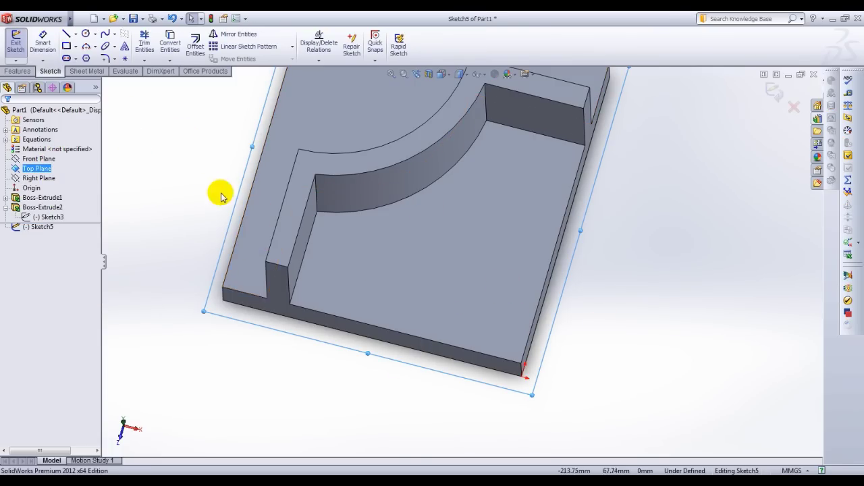
key(space)
click(241, 227)
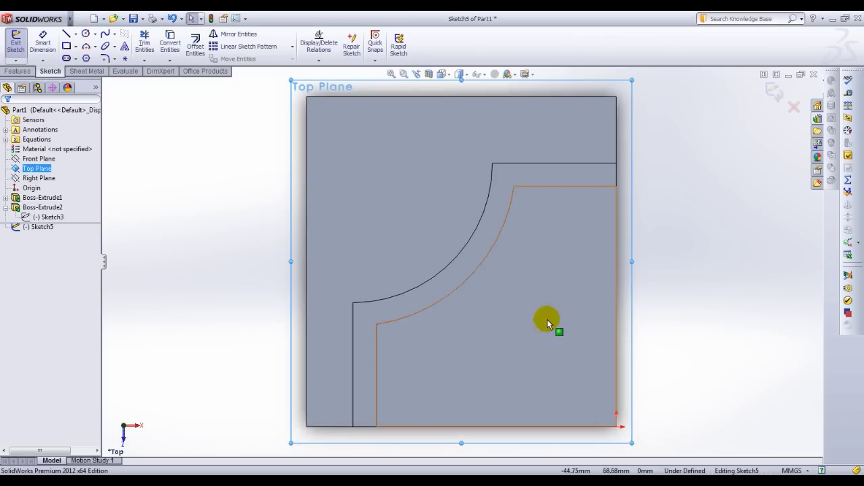
click(67, 46)
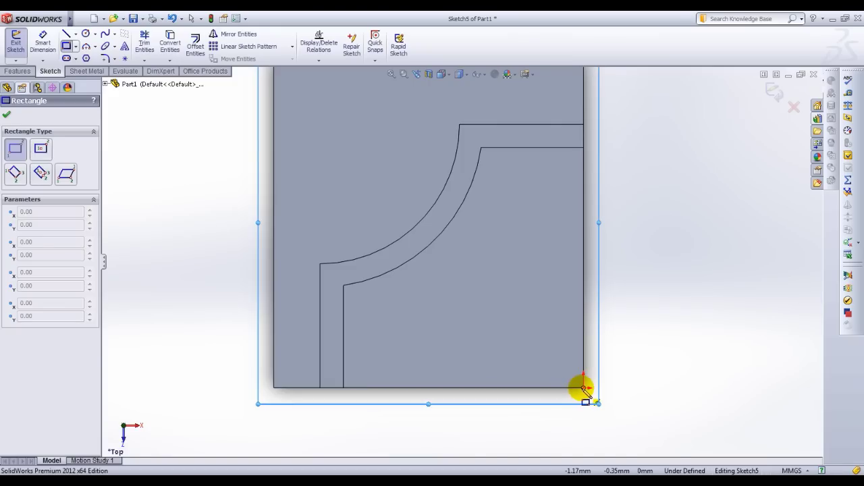
drag(583, 388, 487, 302)
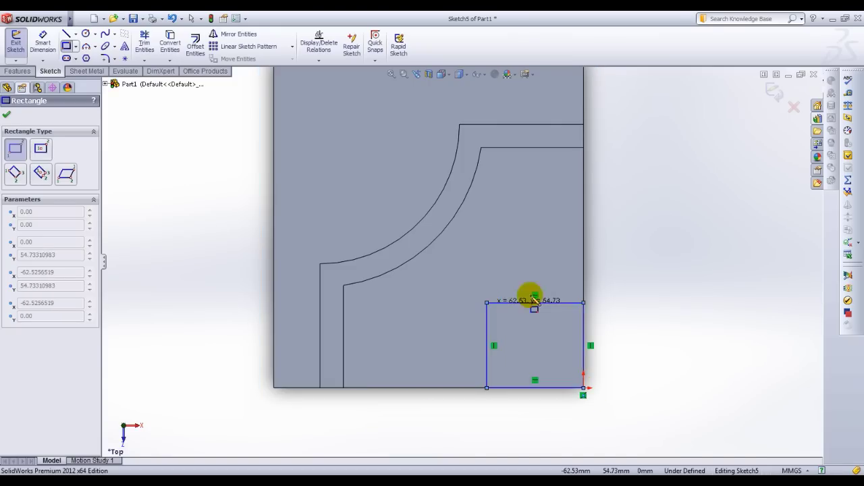
Step: Dimension the rectangle's height as 60 mm
right_click(625, 292)
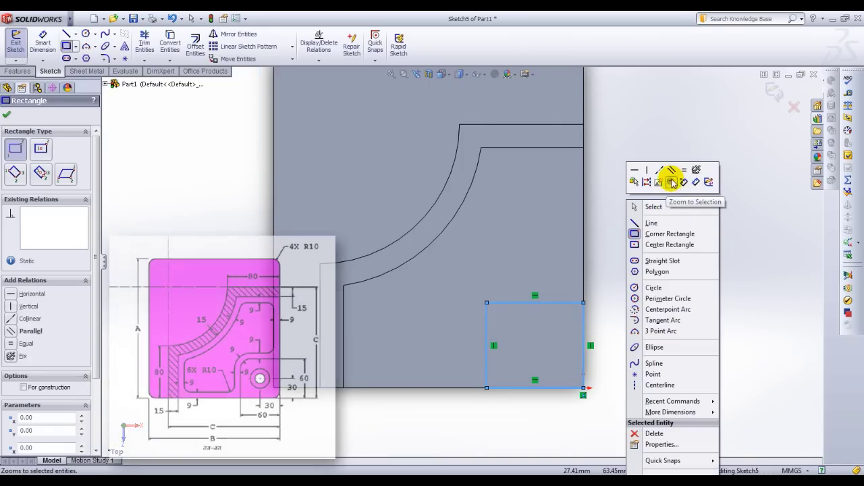
click(692, 183)
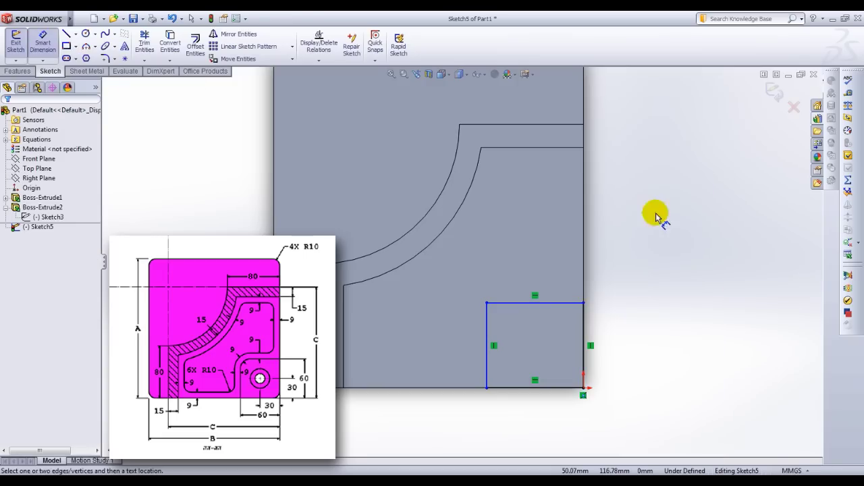
click(564, 304)
click(559, 388)
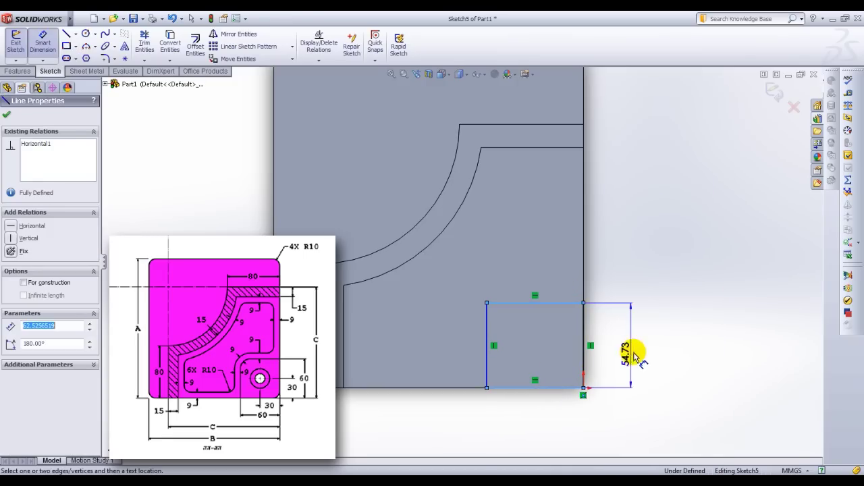
click(644, 353)
text(60)
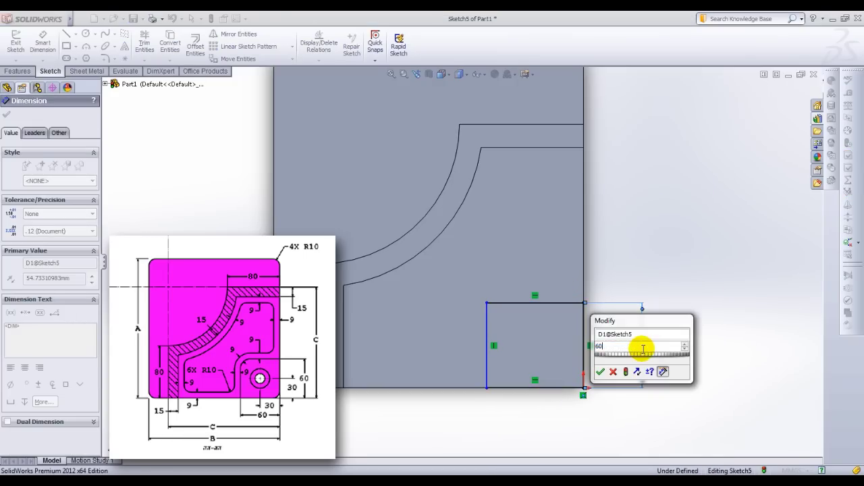
key(Return)
Step: Dimension the corner rectangle's width as 60 mm
ctrl+middle_drag(646, 353, 567, 232)
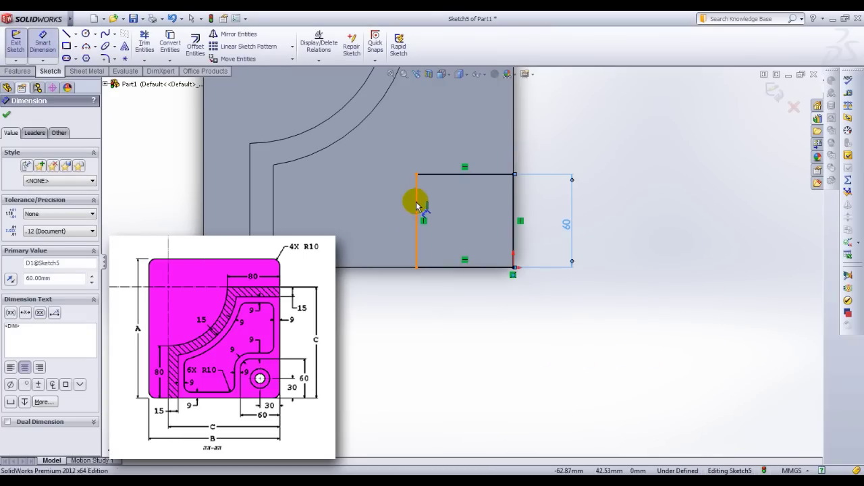
click(416, 206)
click(511, 215)
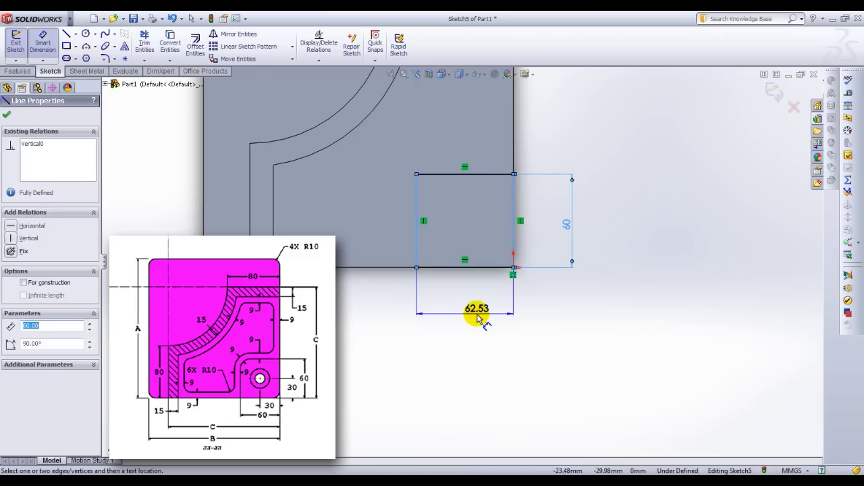
click(465, 317)
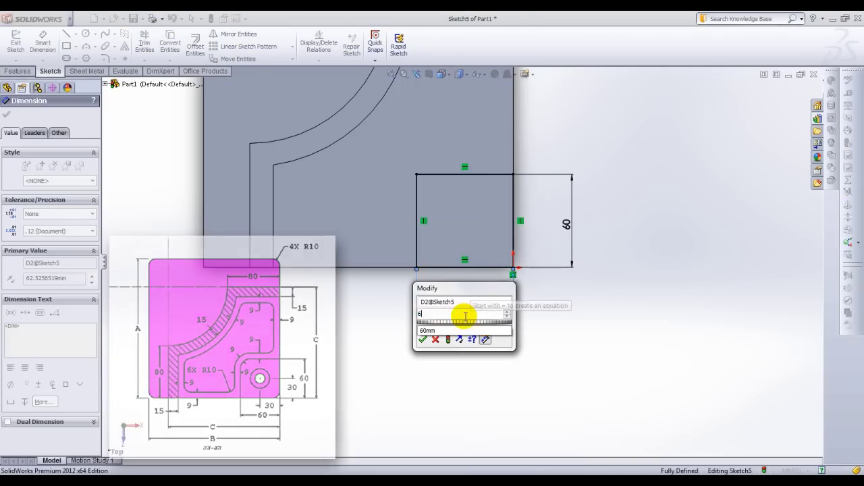
text(60)
key(Return)
Step: Extrude the 60 mm square profile upward as a 35 mm blind boss with merged result
middle_drag(630, 405, 560, 348)
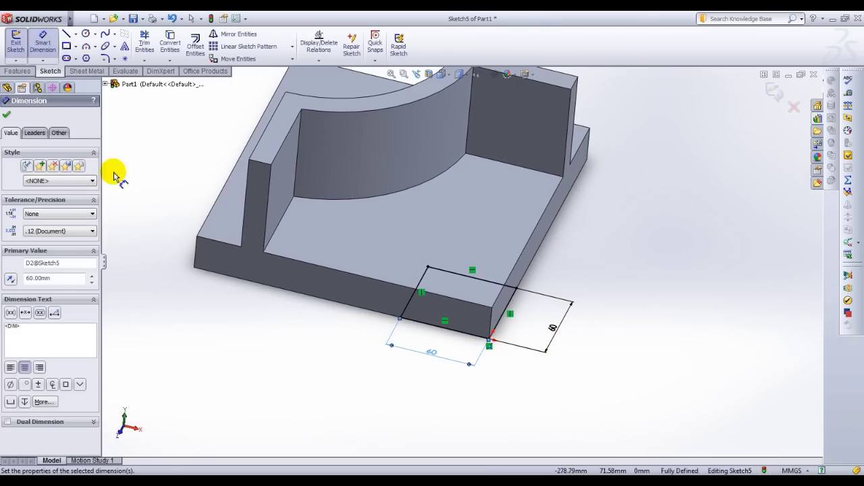
click(17, 71)
click(20, 44)
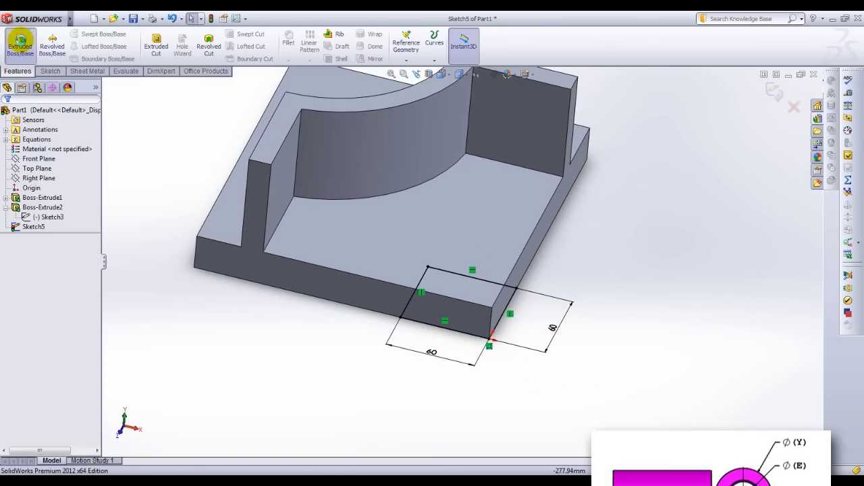
middle_drag(504, 284, 496, 275)
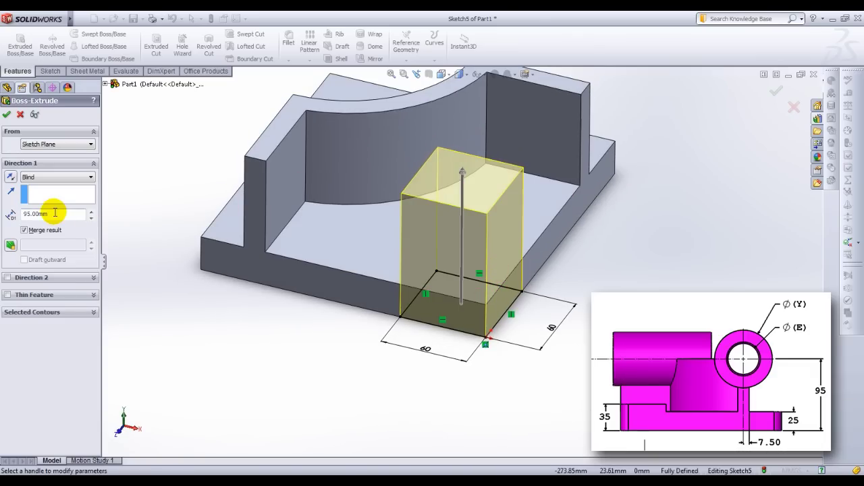
text(5)
key(Return)
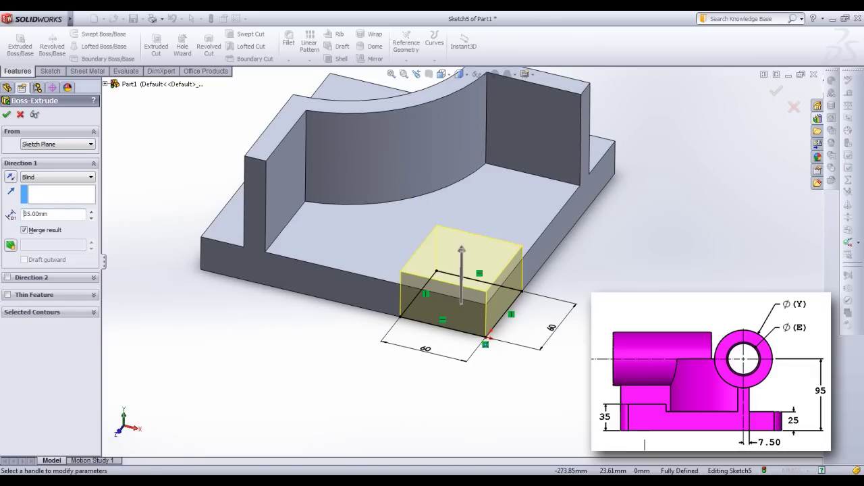
middle_drag(385, 328, 452, 333)
click(771, 90)
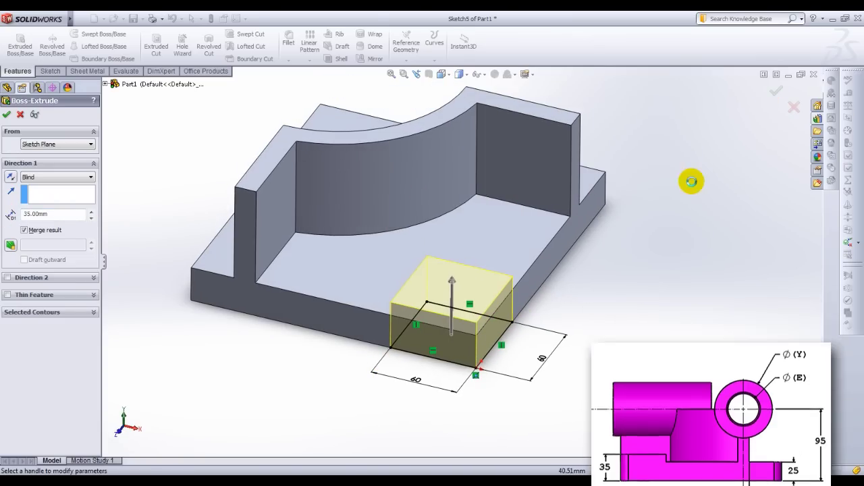
Step: Fillet the inner vertical corner edge of the square boss with a 15 mm constant radius
middle_drag(598, 285, 547, 334)
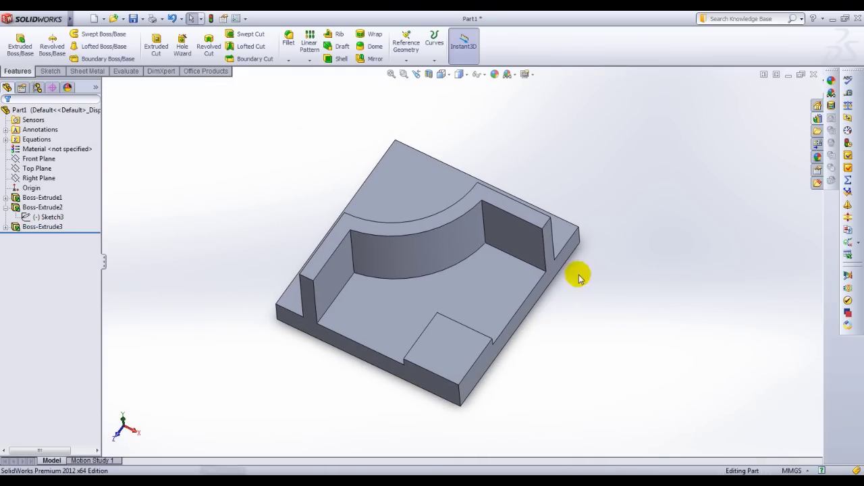
click(288, 40)
middle_drag(412, 387, 445, 439)
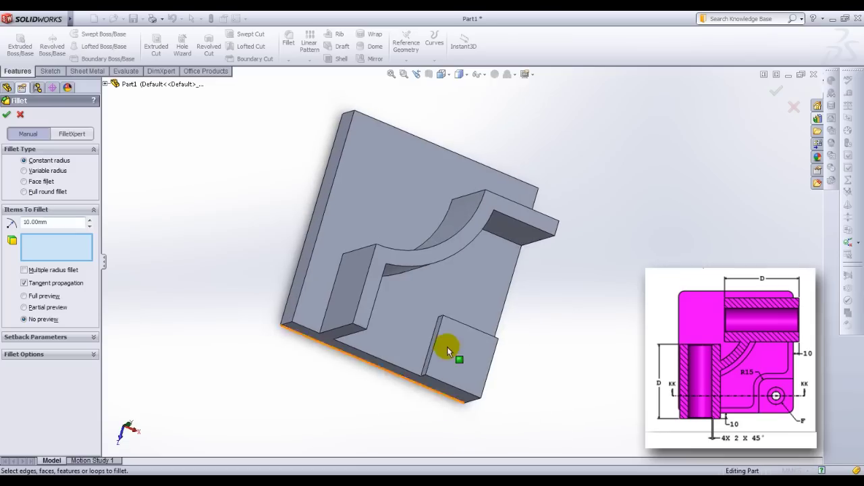
scroll(442, 378, down, 3)
click(439, 301)
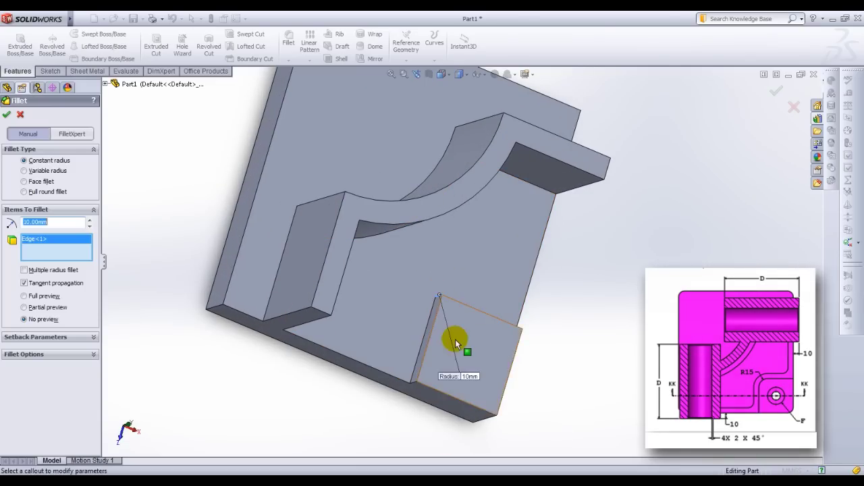
middle_drag(457, 341, 412, 276)
click(70, 221)
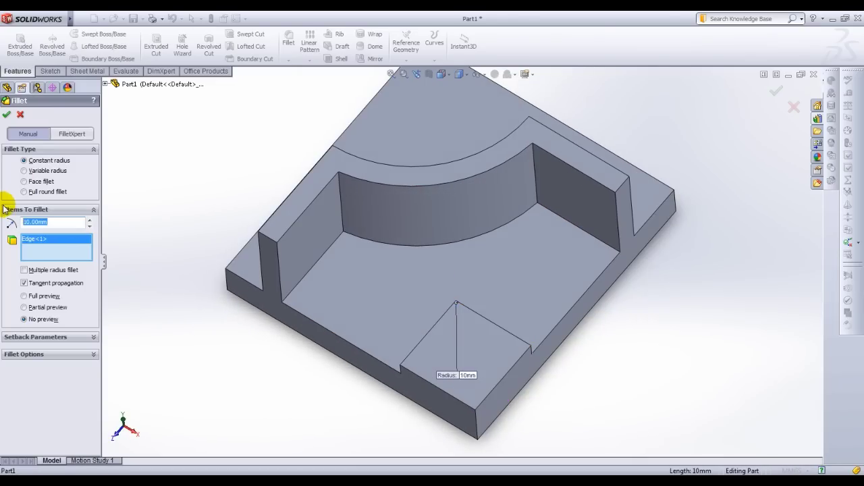
right_click(508, 299)
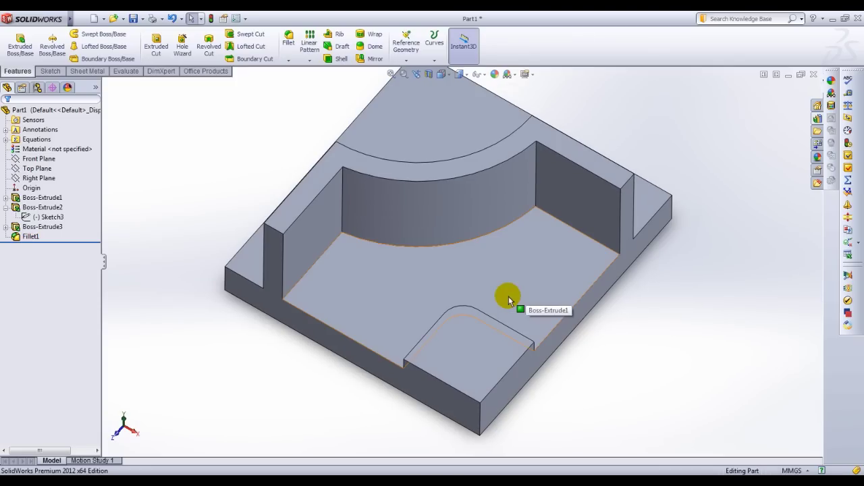
Step: Start a sketch on the plate face between the rib and the corner boss and offset its outline inward by 9 mm
click(497, 276)
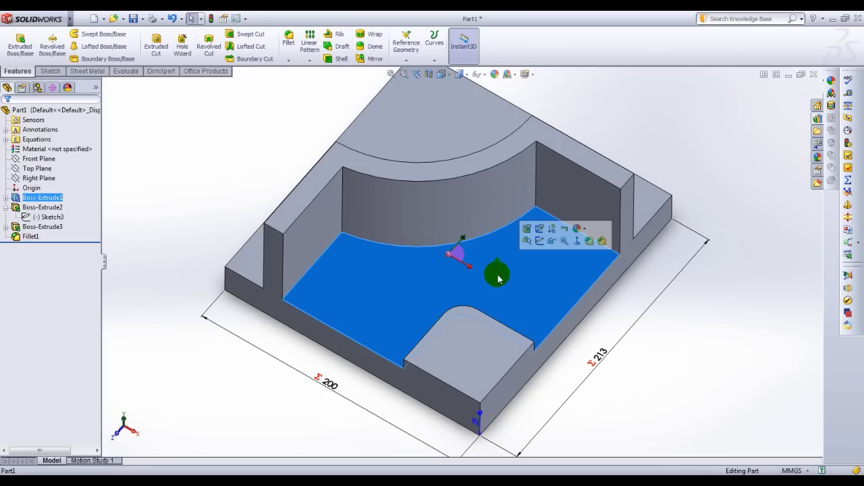
right_click(525, 277)
click(489, 256)
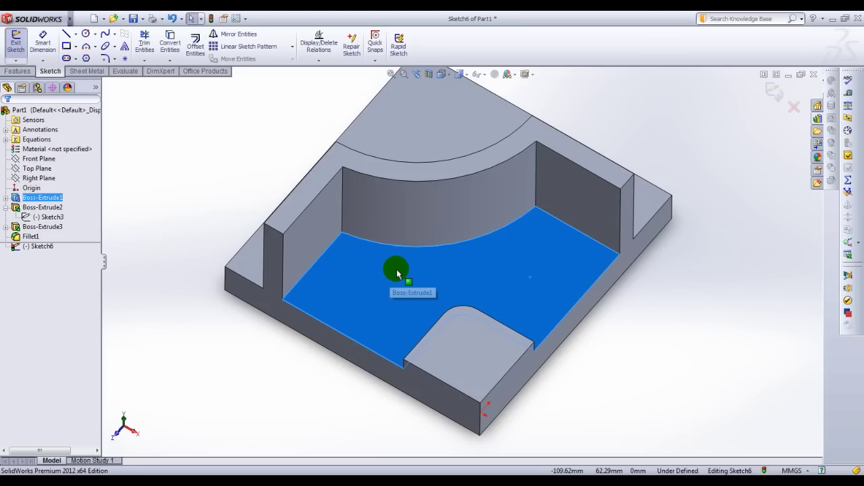
click(196, 47)
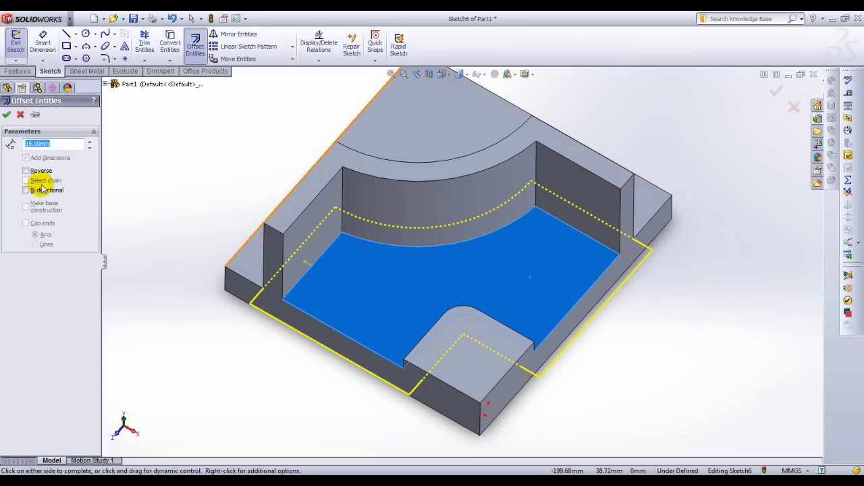
click(26, 171)
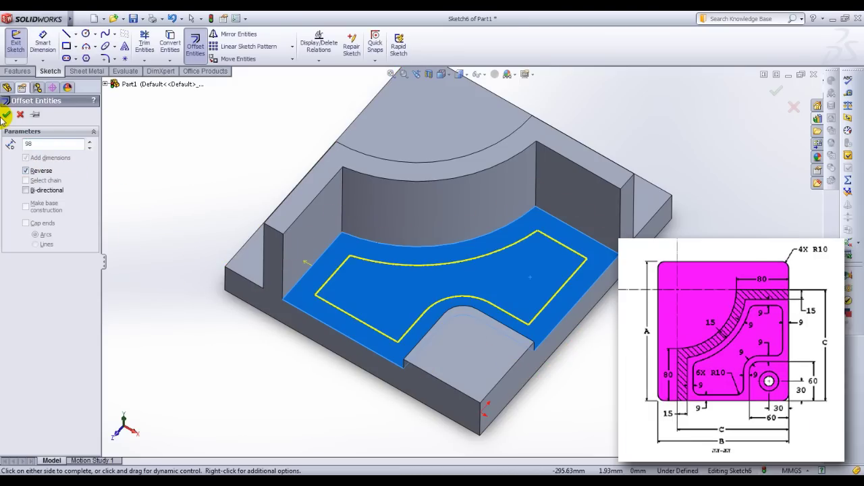
key(BackSpace)
key(Return)
mouse_move(515, 251)
middle_down()
mouse_move(511, 263)
mouse_move(517, 248)
middle_up()
click(772, 97)
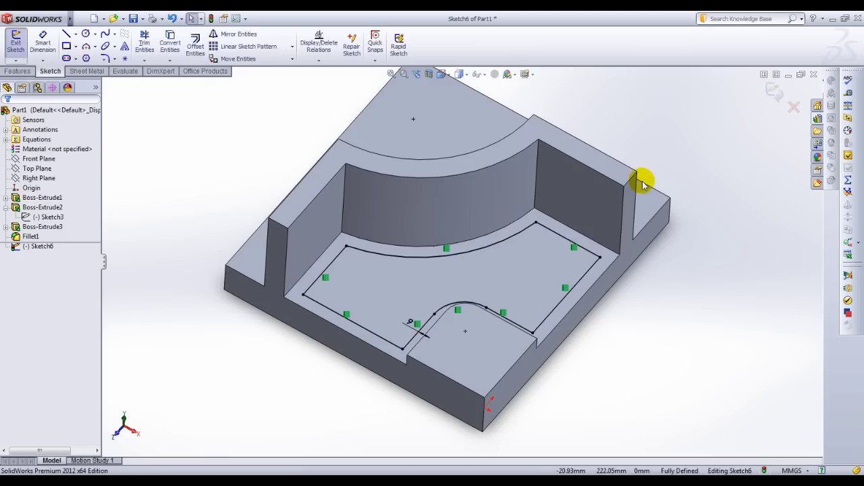
Step: Cut-extrude the inset profile into the plate with Offset From Surface, ending 5 mm from the plate's bottom face
middle_drag(426, 282, 411, 314)
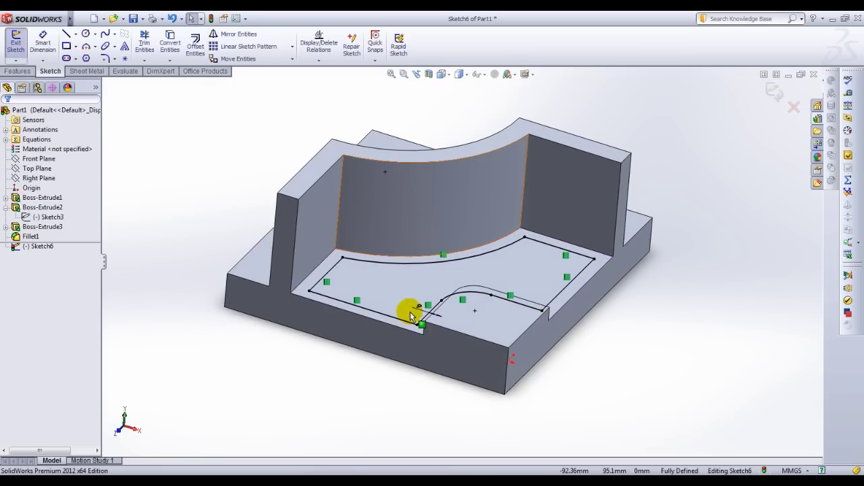
click(16, 70)
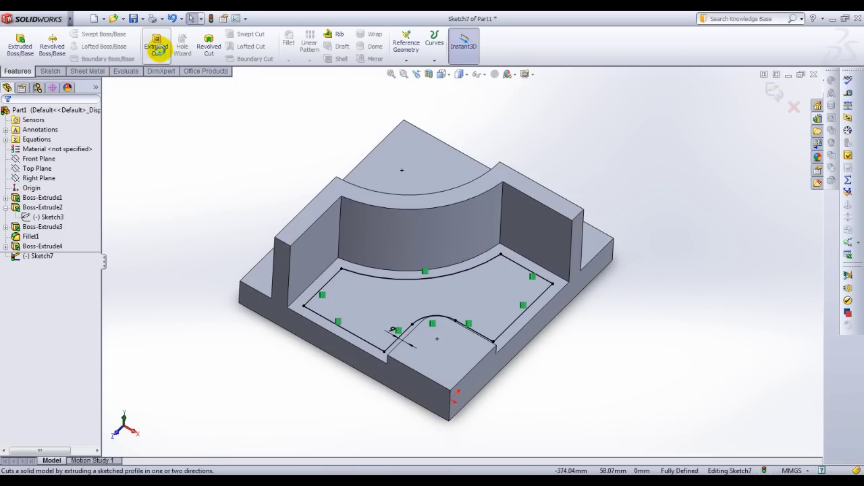
click(158, 49)
mouse_move(410, 315)
middle_down()
mouse_move(385, 231)
mouse_move(208, 208)
middle_up()
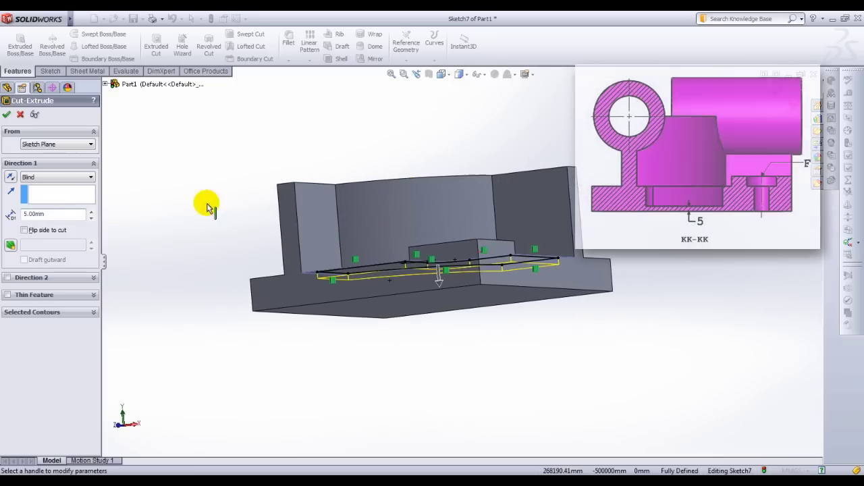
click(71, 176)
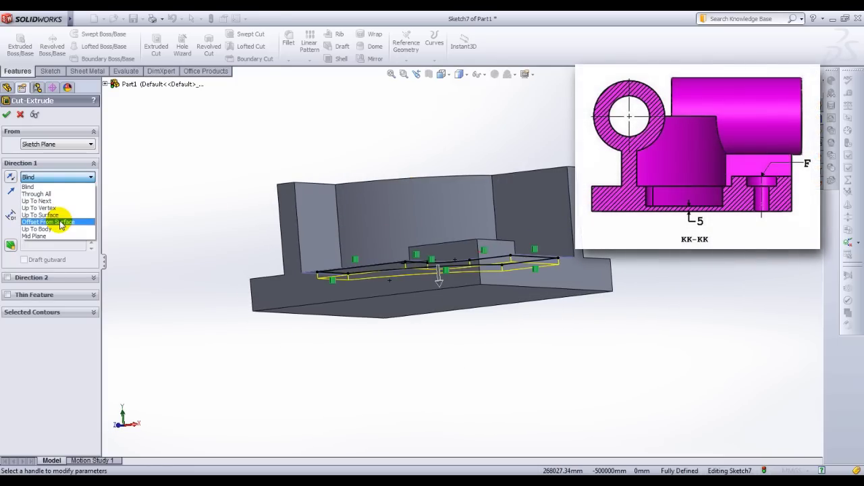
click(61, 222)
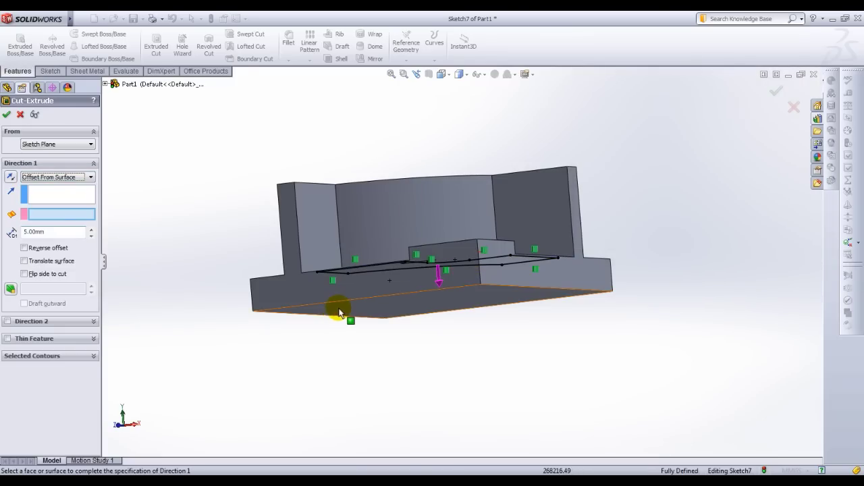
click(339, 313)
middle_drag(353, 314, 350, 402)
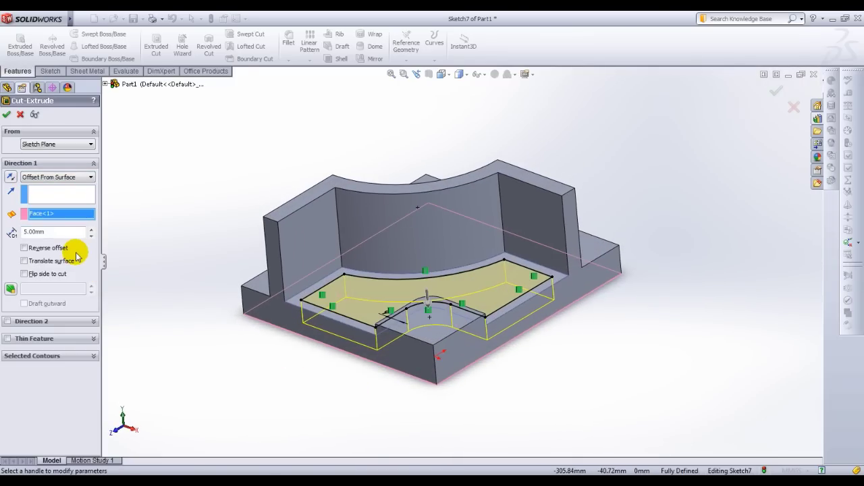
middle_drag(450, 320, 460, 340)
click(542, 370)
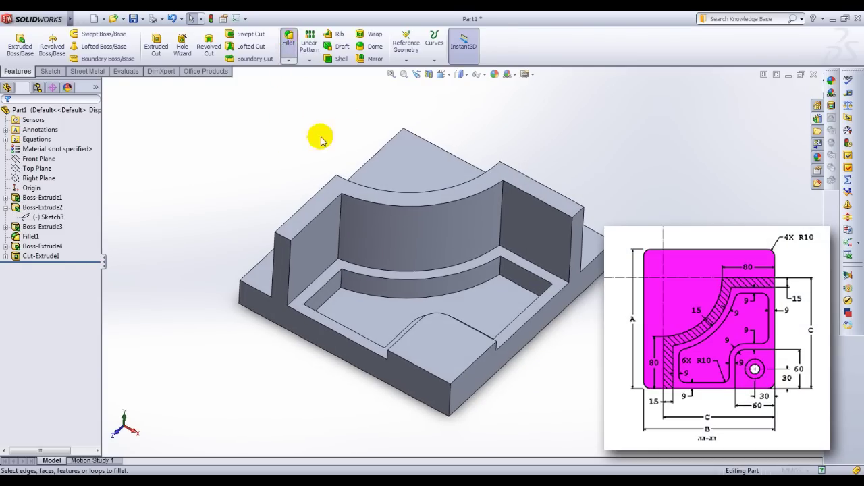
Step: Fillet the vertical corner edges of the pocket with a 10 mm constant radius
click(288, 37)
click(344, 287)
scroll(328, 354, down, 6)
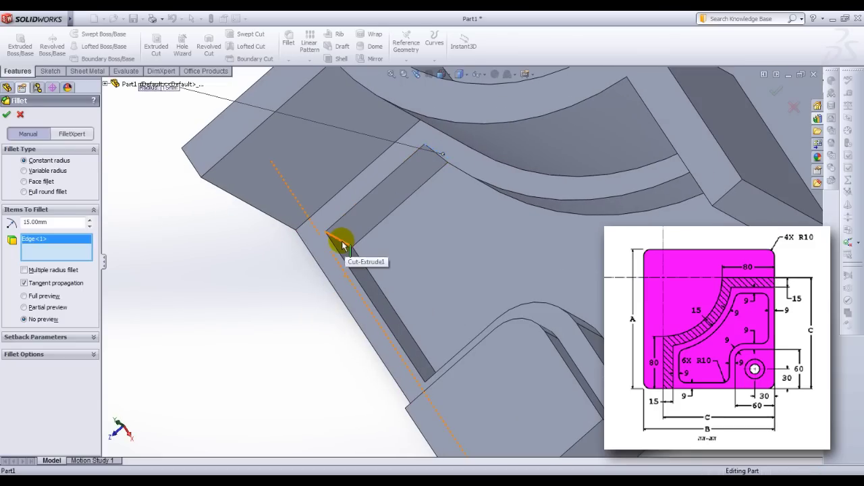
click(342, 242)
scroll(398, 311, up, 3)
mouse_move(414, 334)
middle_down()
mouse_move(445, 355)
mouse_move(399, 344)
middle_up()
scroll(434, 324, down, 3)
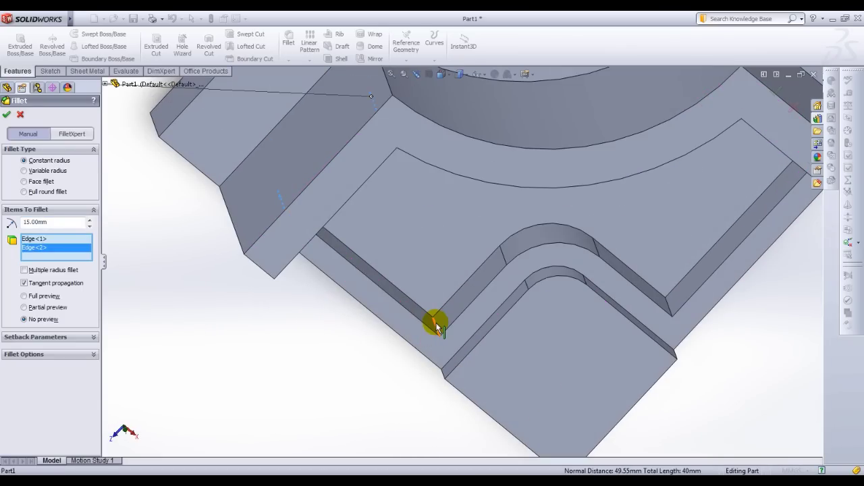
click(435, 326)
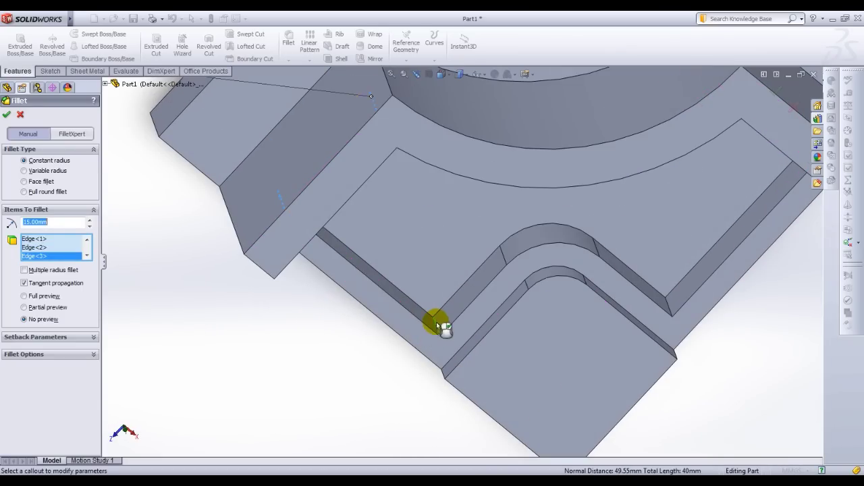
click(669, 305)
scroll(563, 303, up, 3)
middle_drag(573, 283, 466, 162)
scroll(571, 218, down, 6)
click(488, 225)
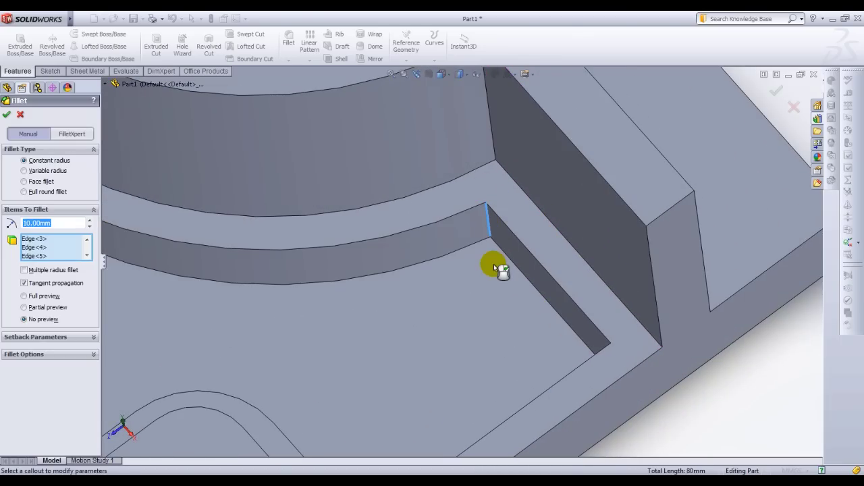
right_click(493, 264)
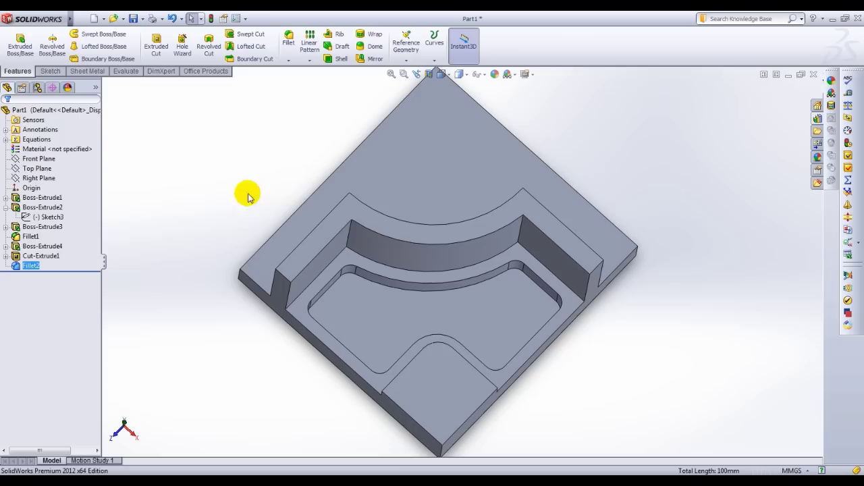
click(285, 204)
Step: Create a reference plane parallel to the Front Plane, offset 10 mm outward from the part
mouse_move(288, 193)
middle_down()
mouse_move(287, 146)
mouse_move(448, 380)
mouse_move(447, 359)
middle_up()
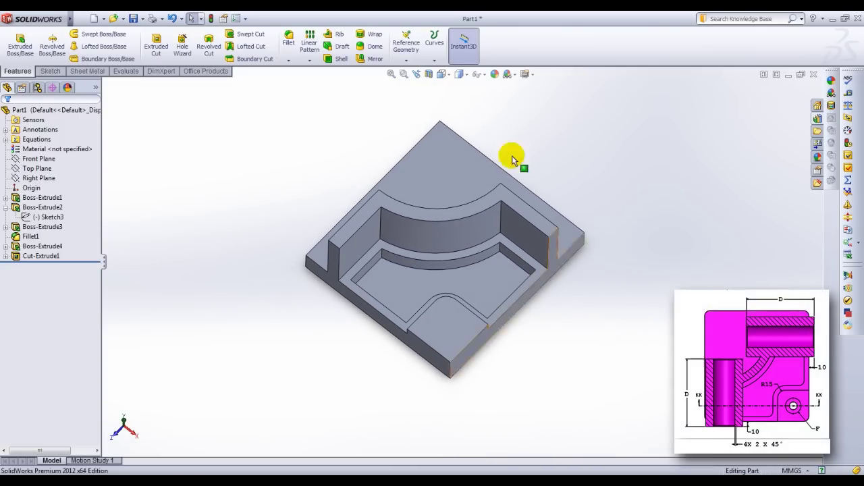
click(403, 53)
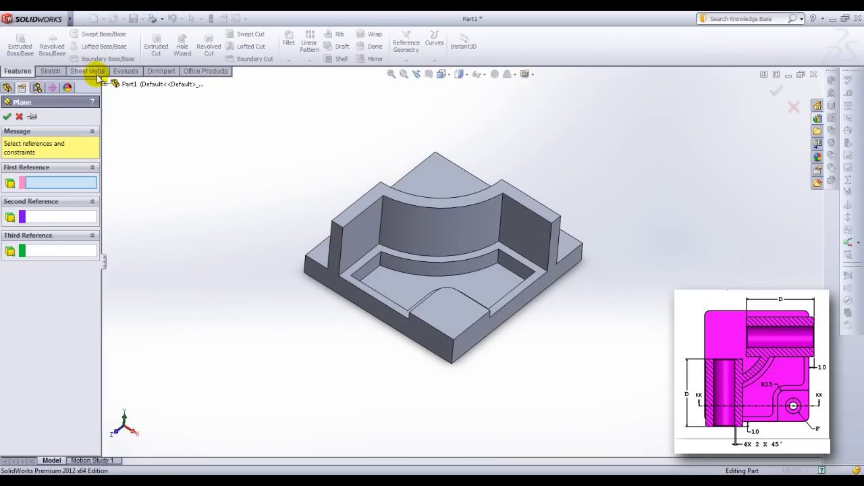
click(105, 83)
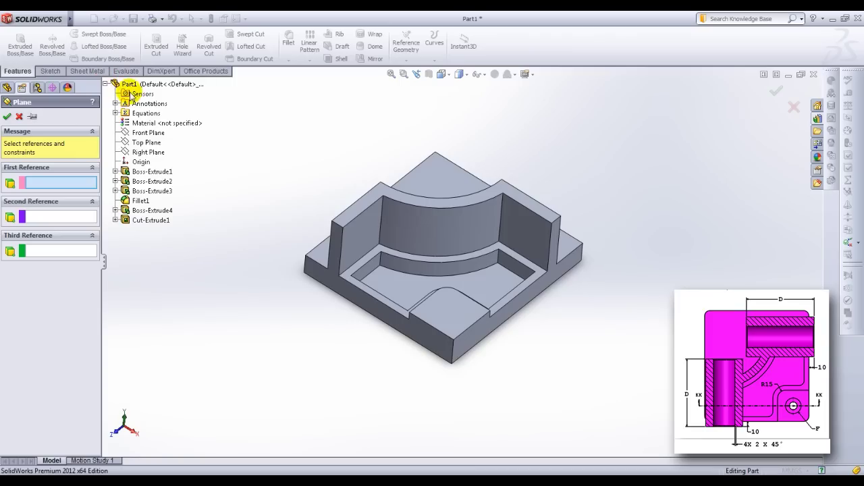
click(148, 133)
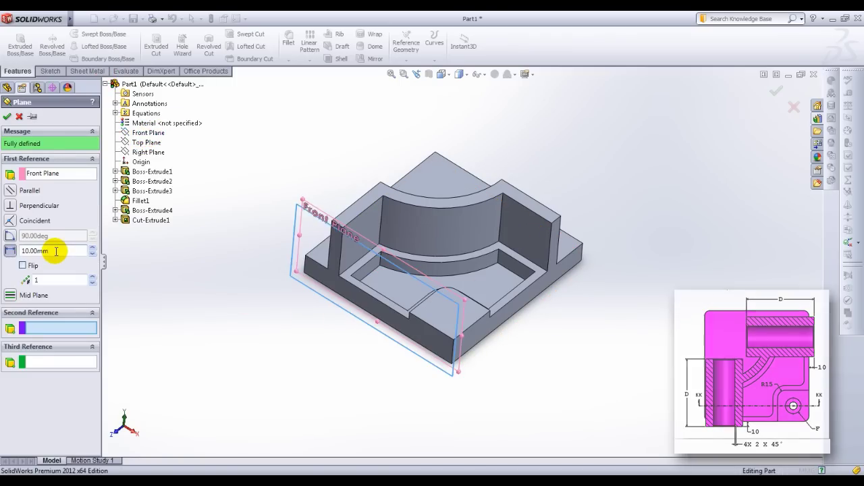
key(Return)
Step: Start a sketch on the new offset plane and draw a circle of about 26 mm radius above the end of the rib wall
right_click(36, 268)
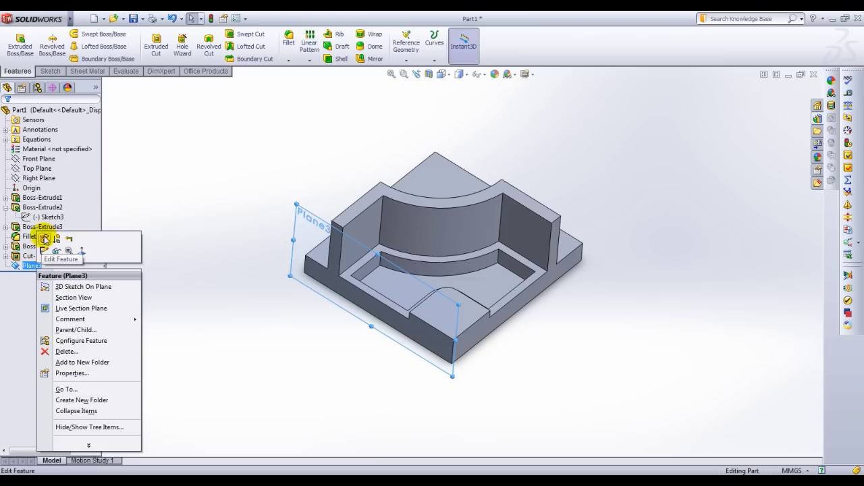
click(50, 251)
middle_drag(366, 273, 372, 226)
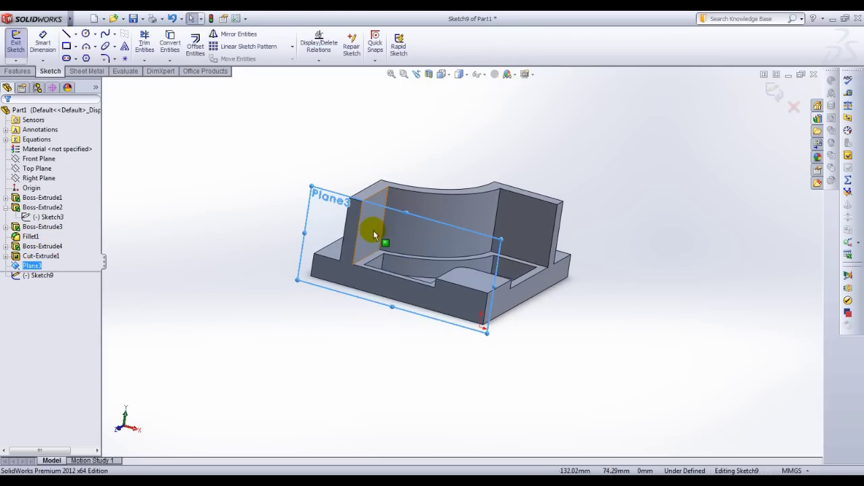
key(space)
double_click(395, 271)
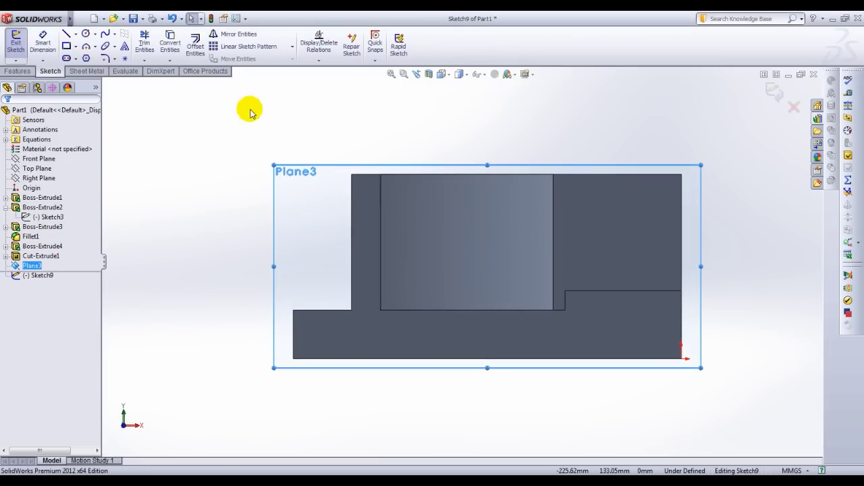
right_drag(300, 95, 357, 127)
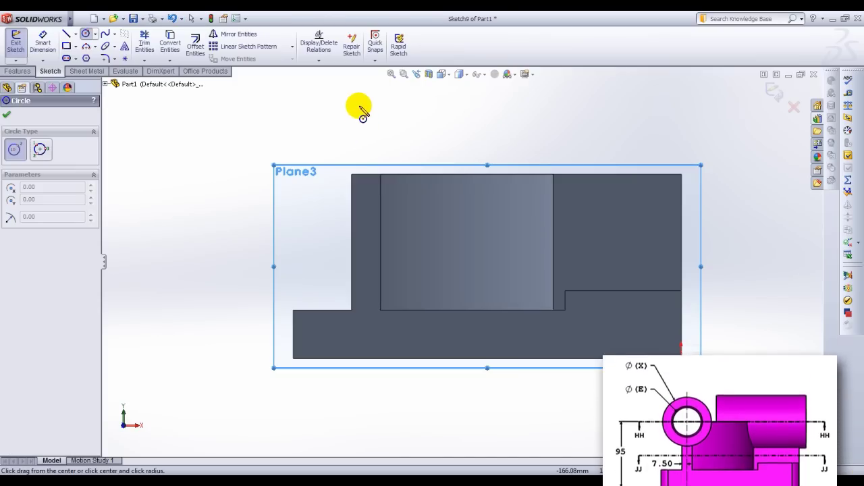
click(359, 105)
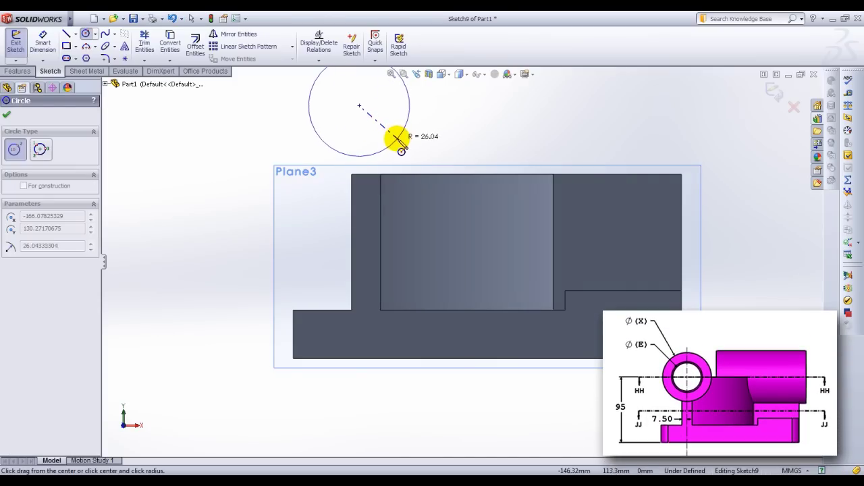
click(396, 141)
key(Escape)
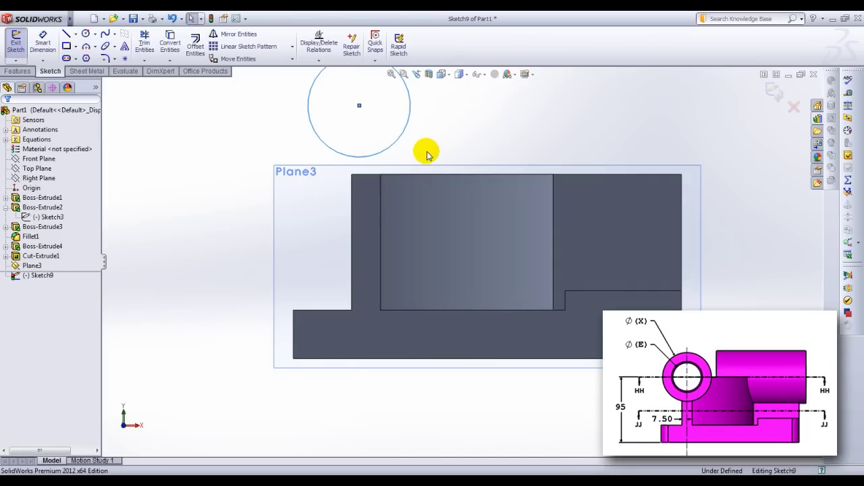
ctrl+middle_drag(428, 146, 411, 187)
Step: Dimension the circle's centre 7.5 mm horizontally from the outer vertical edge of the rib wall
right_click(442, 169)
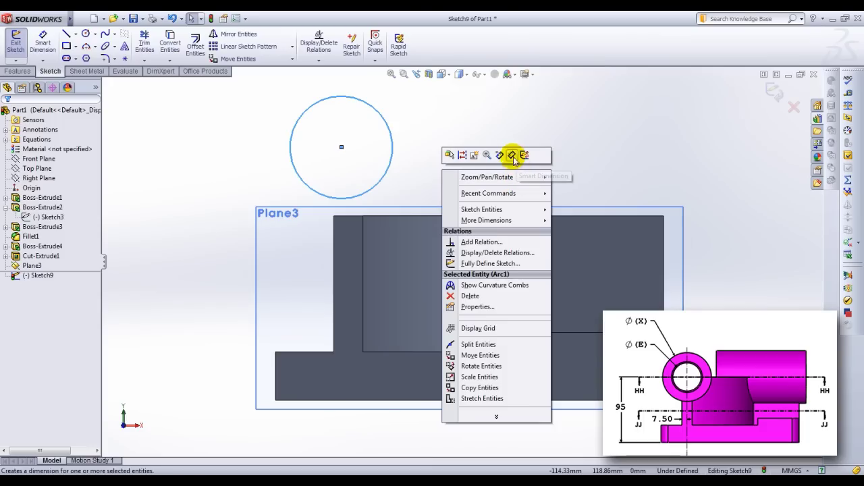
click(524, 154)
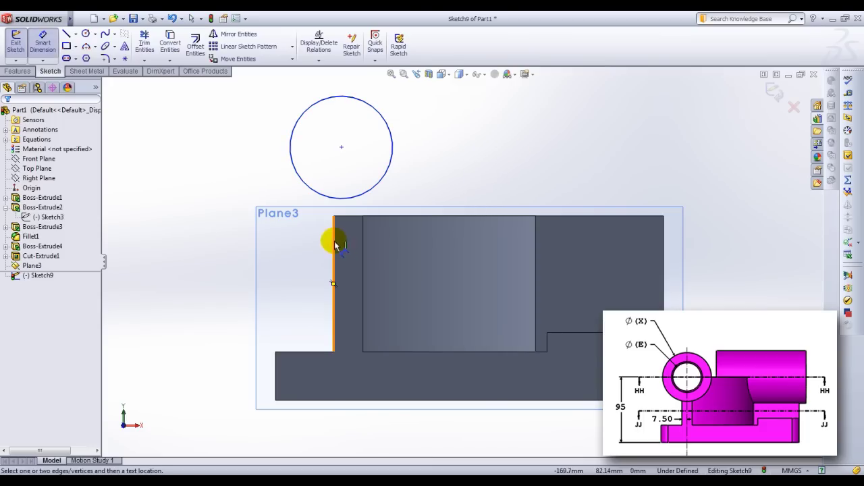
click(334, 243)
click(341, 148)
click(338, 119)
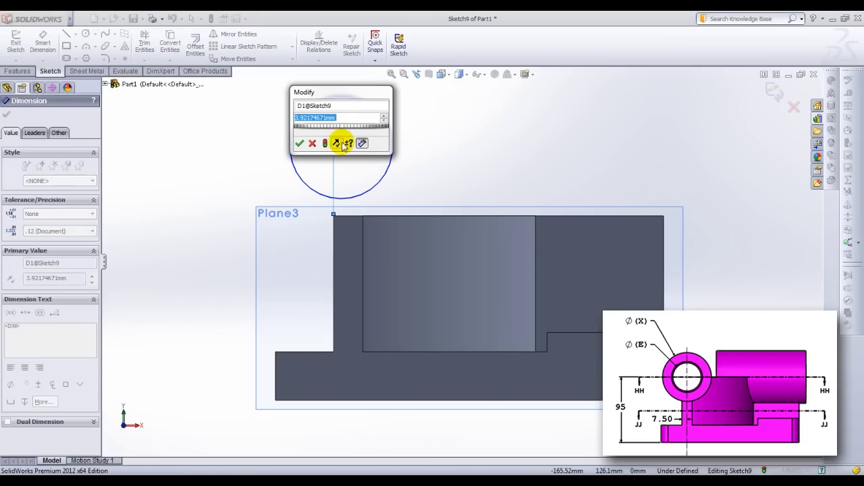
text(7.5)
key(Return)
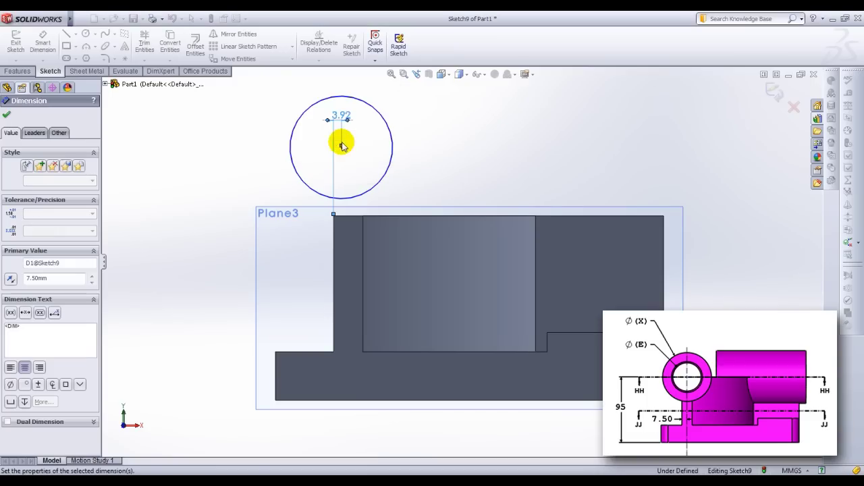
key(Escape)
key(Escape)
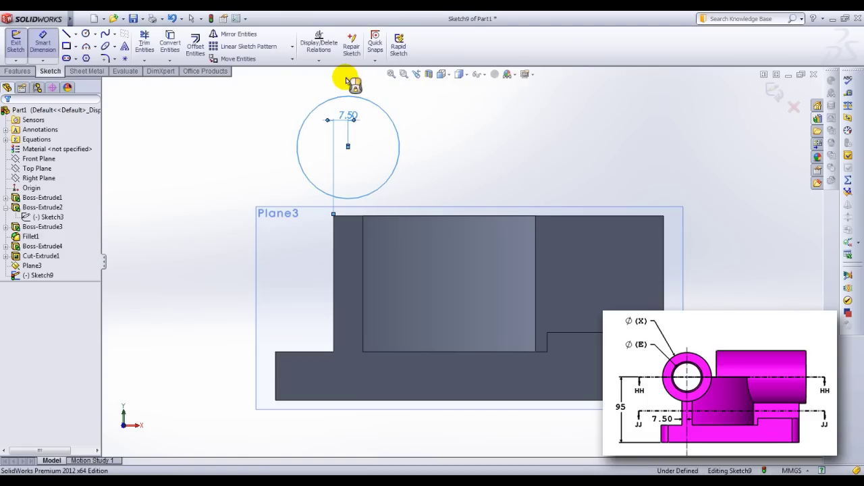
Step: Dimension the circle's diameter, name the dimension X and link it to the global variable X
click(347, 96)
click(349, 74)
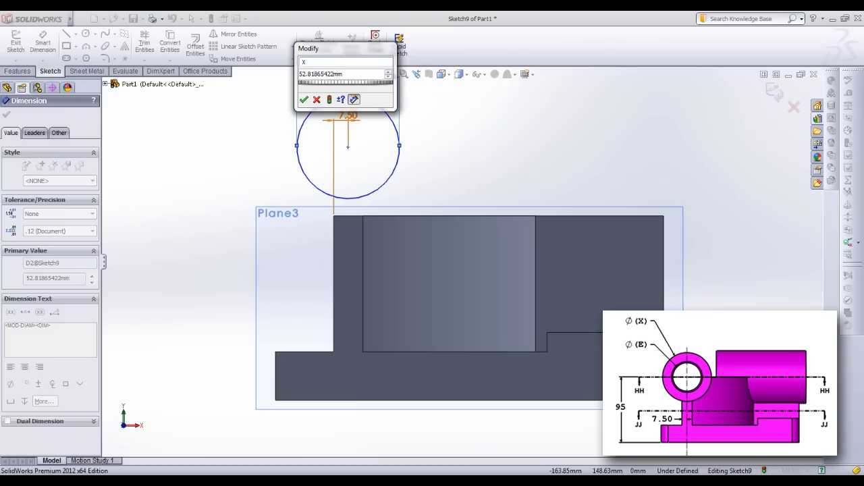
text(=)
mouse_move(390, 84)
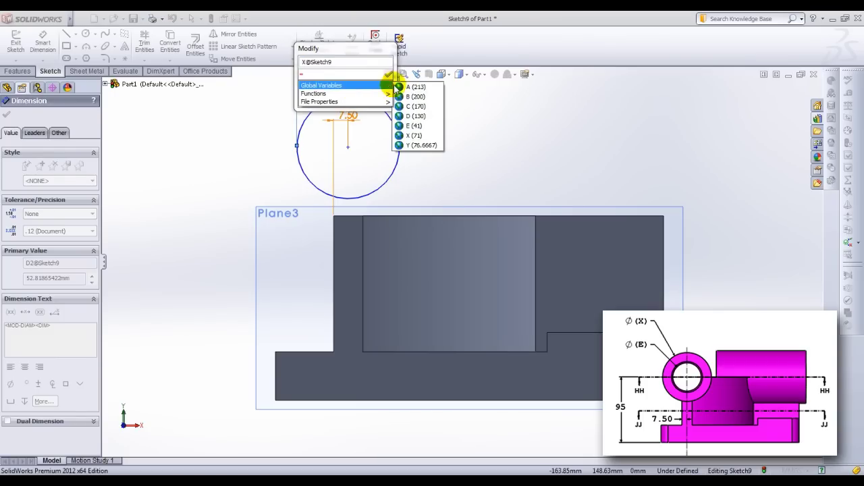
click(413, 135)
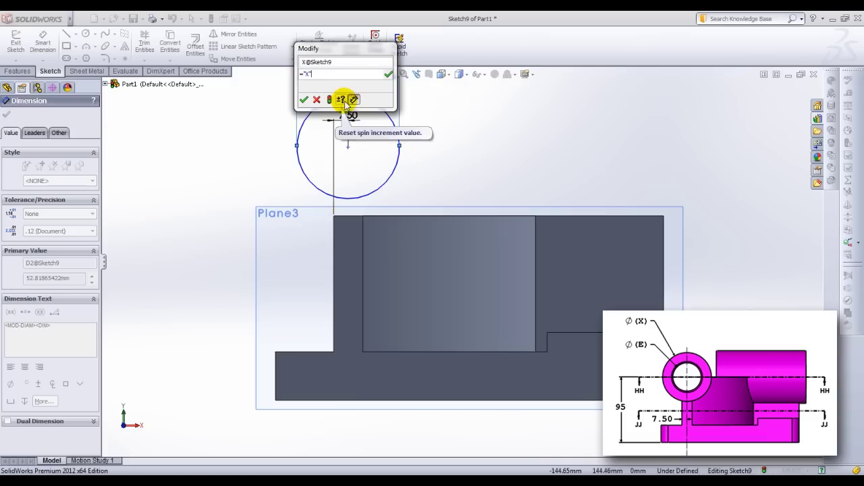
key(Return)
click(303, 100)
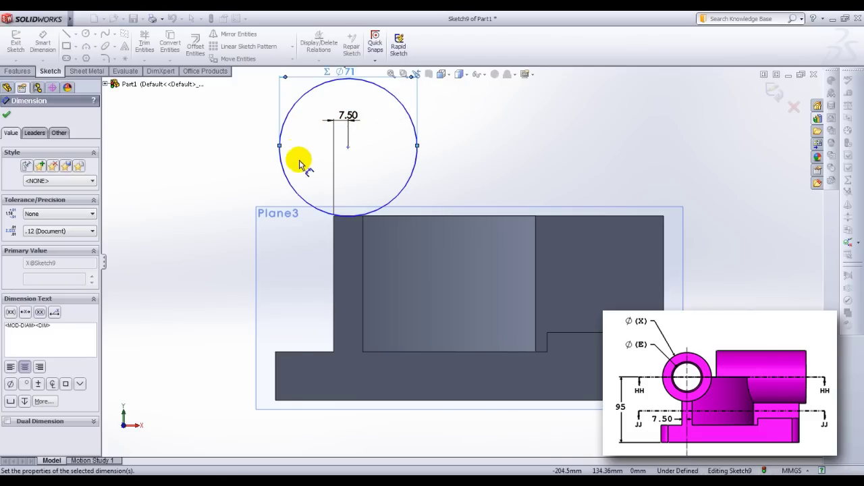
Step: Dimension the circle's centre 95 mm above the Top Plane
scroll(297, 162, up, 2)
right_click(226, 162)
click(177, 172)
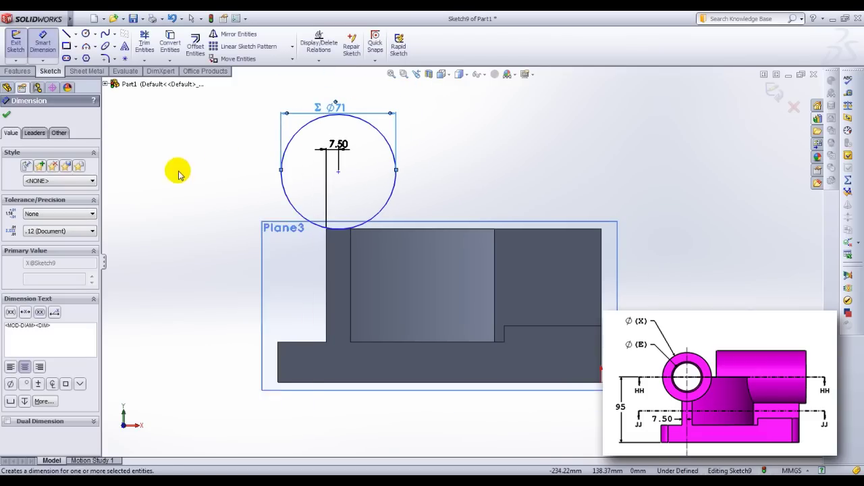
click(339, 173)
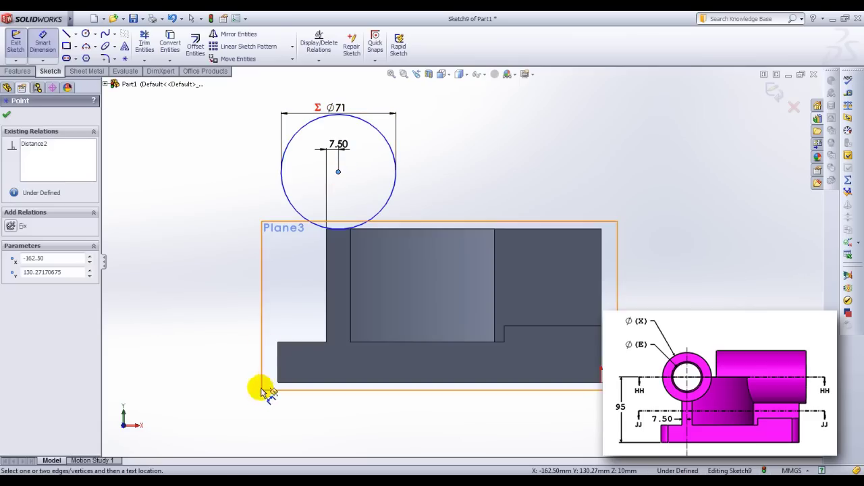
click(106, 83)
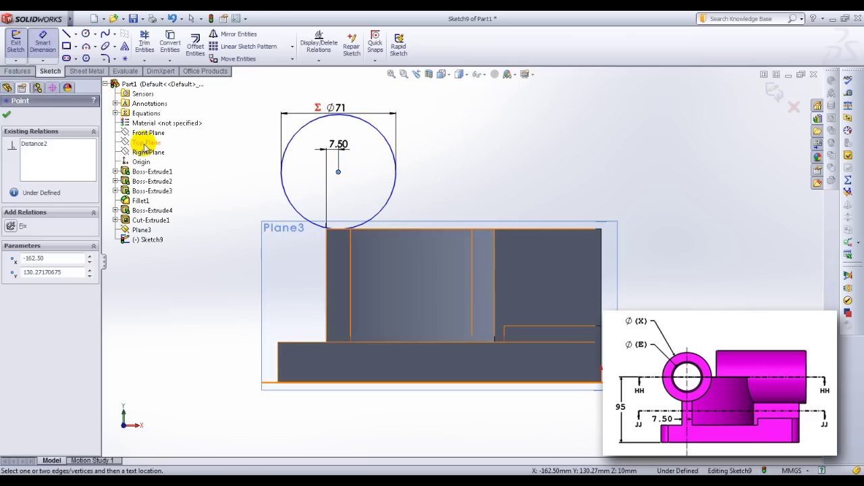
click(145, 143)
click(192, 270)
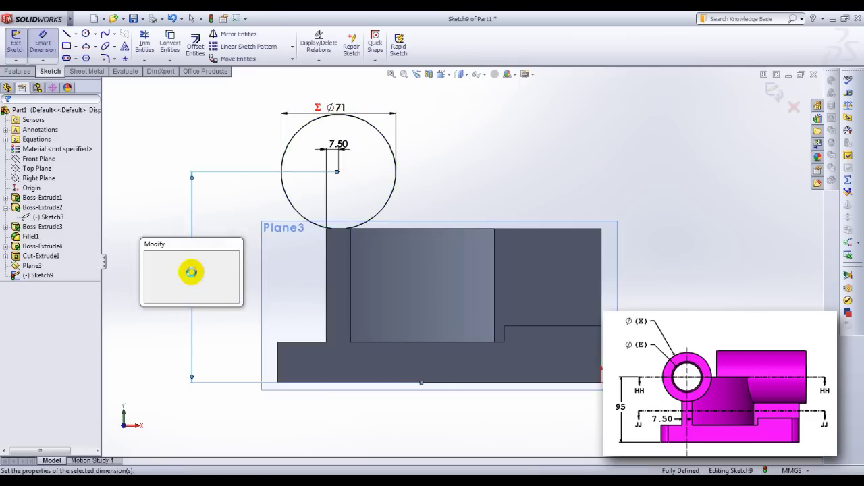
text(95)
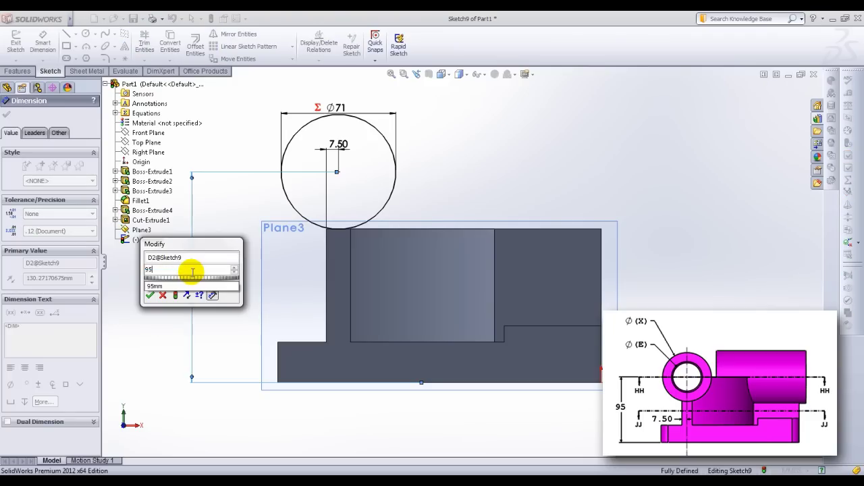
key(Return)
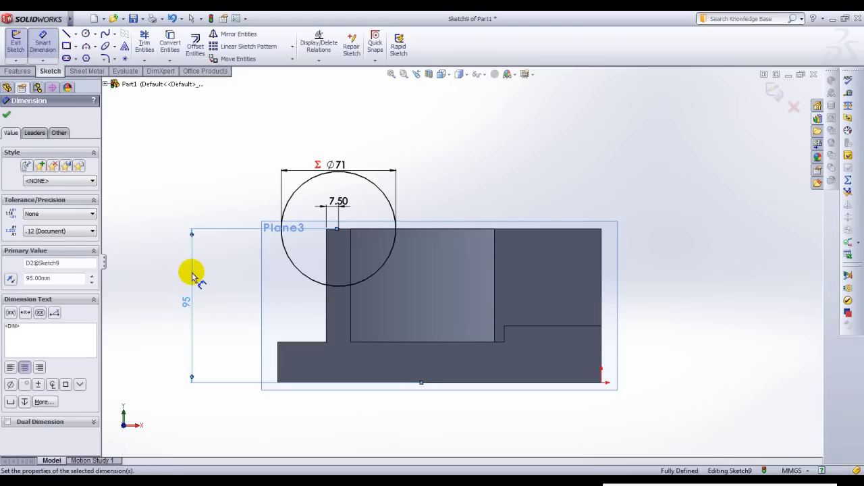
key(Escape)
Step: Extrude the circle as a 75 mm blind boss over the rib wall, merged with the part
mouse_move(250, 203)
middle_down()
mouse_move(246, 227)
mouse_move(280, 187)
middle_up()
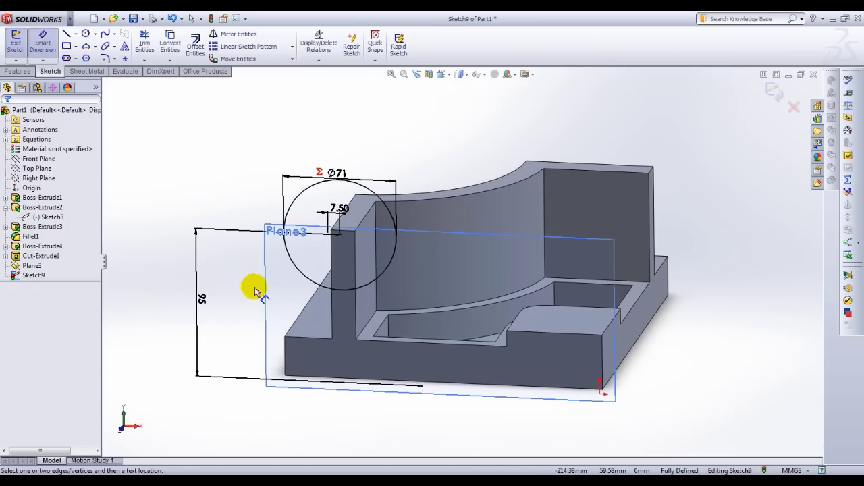
click(18, 72)
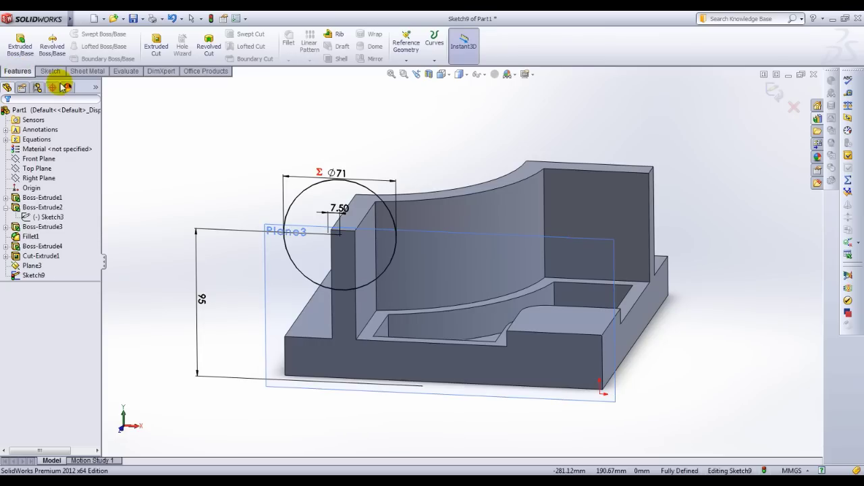
click(21, 52)
middle_drag(385, 227, 347, 318)
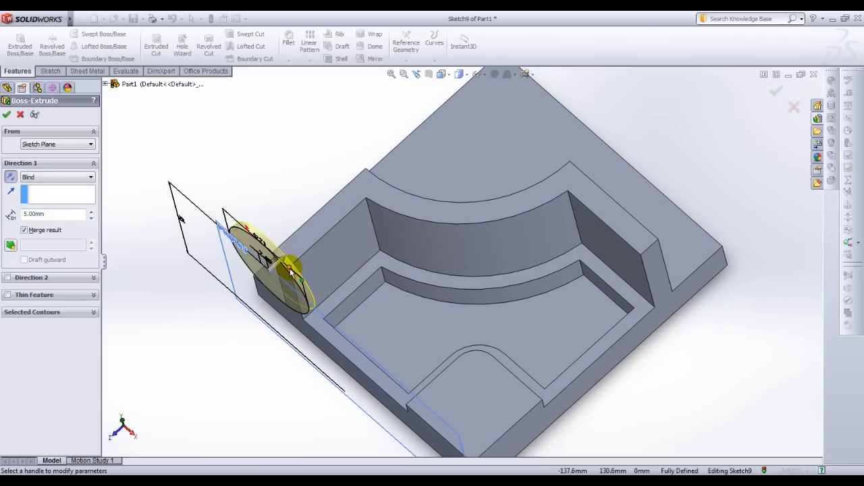
click(92, 211)
click(91, 210)
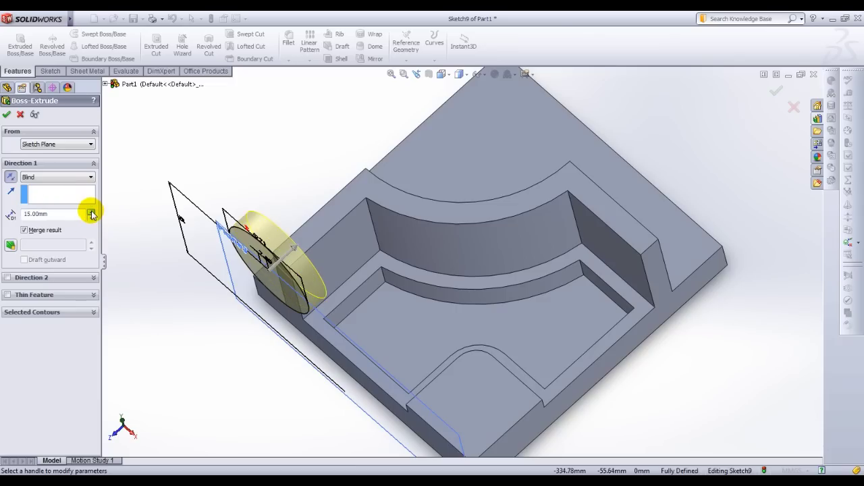
click(92, 211)
click(92, 210)
click(92, 210)
click(92, 211)
click(92, 210)
middle_drag(339, 270, 396, 230)
key(Return)
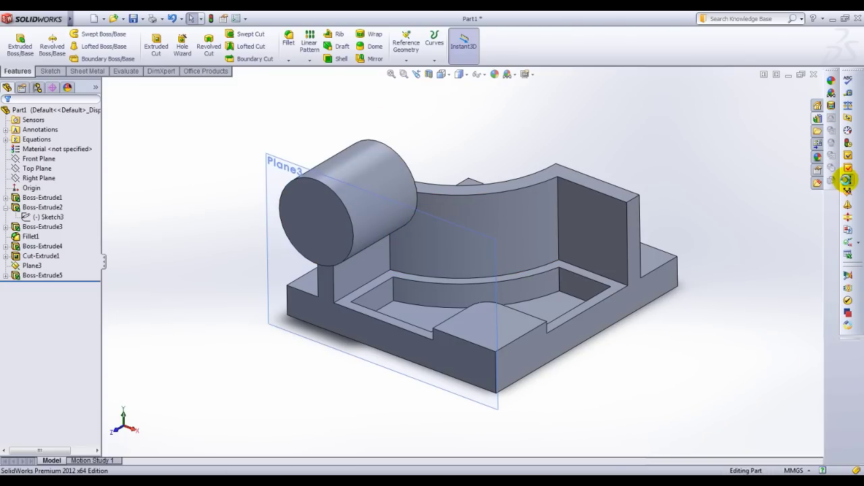
Step: Add an equation linking the cylinder's extrusion depth to the global variable D and apply it
click(848, 182)
drag(520, 106, 582, 106)
ctrl+middle_drag(275, 132, 216, 135)
click(278, 154)
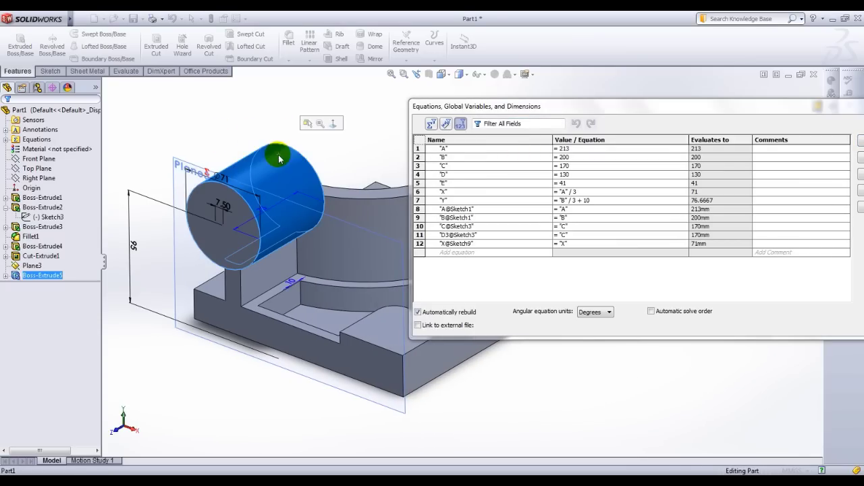
click(471, 252)
middle_drag(345, 231, 328, 270)
click(257, 225)
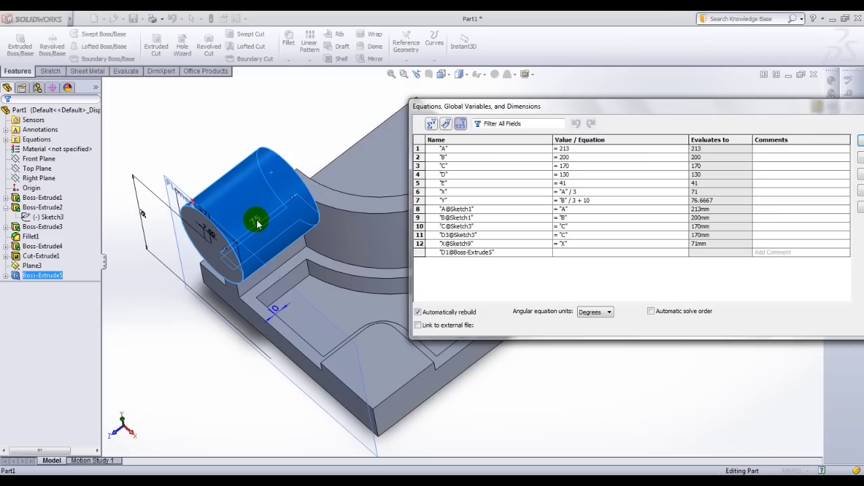
click(560, 252)
mouse_move(573, 262)
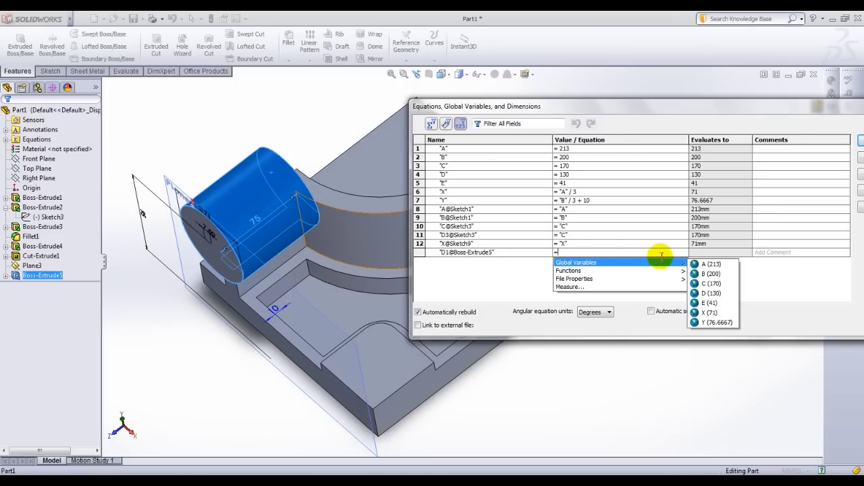
click(716, 295)
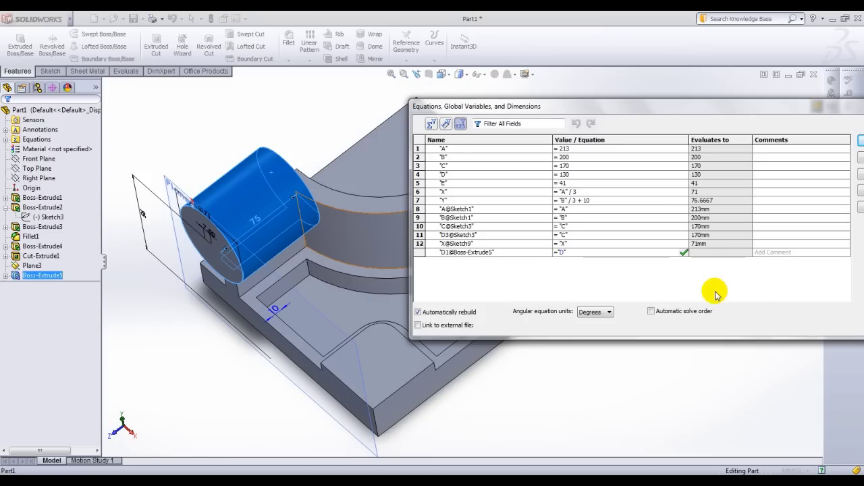
drag(677, 106, 573, 97)
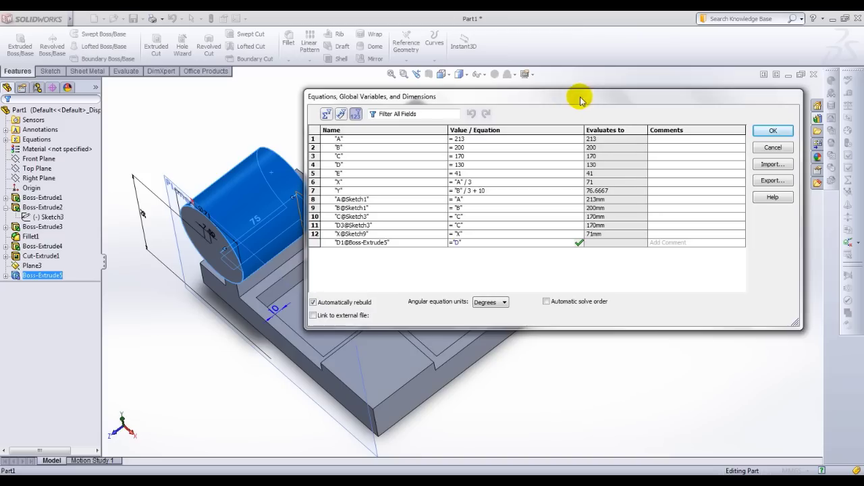
click(770, 128)
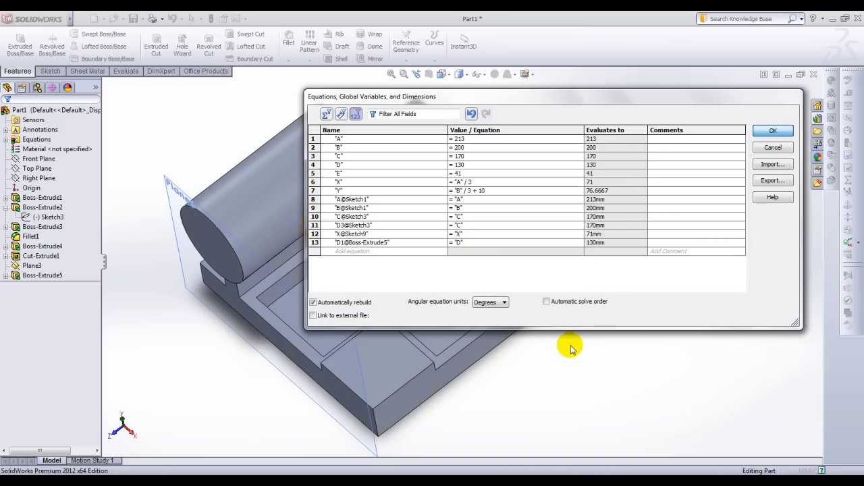
middle_drag(571, 346, 616, 319)
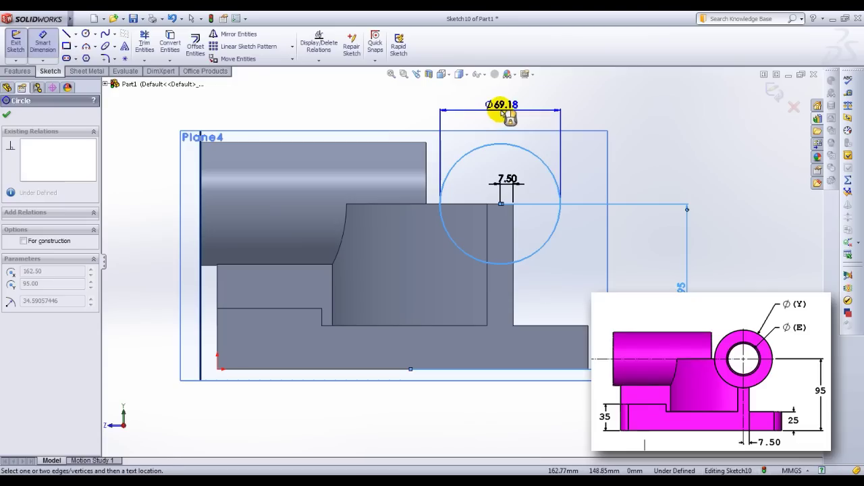
Step: Dimension the circle's diameter, name the dimension Y and link it to the global variable Y
click(502, 117)
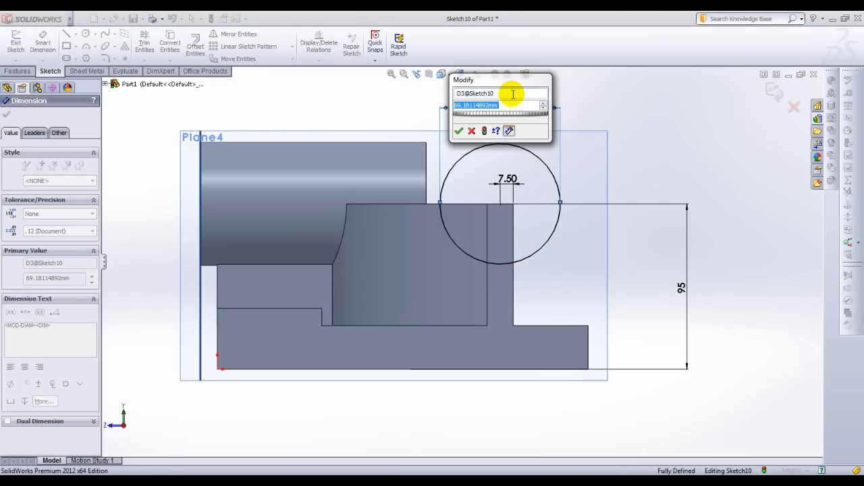
click(513, 95)
key(BackSpace)
key(BackSpace)
key(BackSpace)
key(BackSpace)
key(BackSpace)
key(BackSpace)
key(BackSpace)
key(BackSpace)
key(BackSpace)
drag(467, 93, 424, 90)
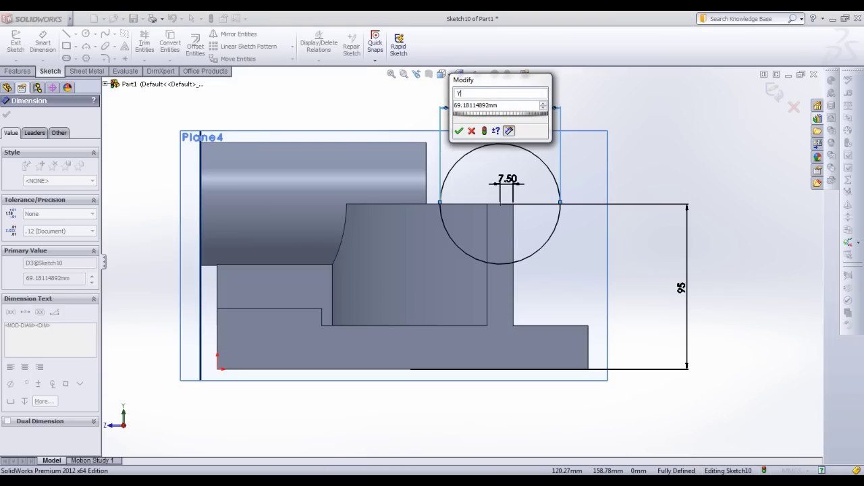
text(Y)
key(Tab)
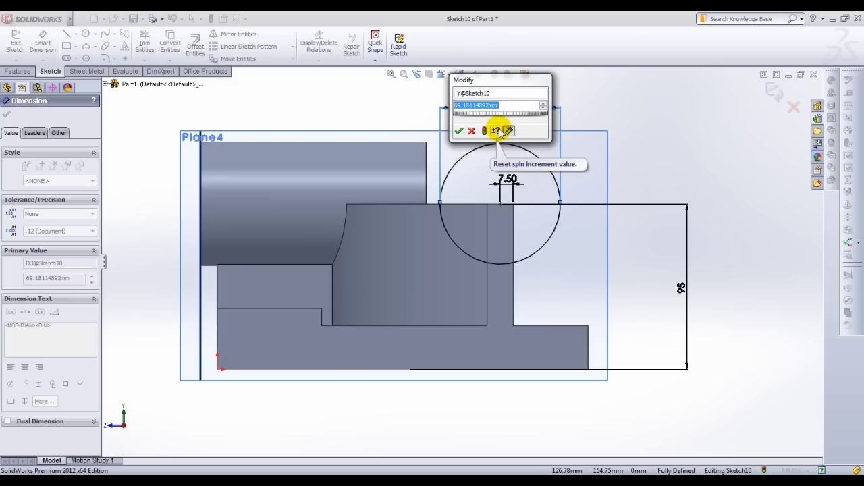
text(=)
mouse_move(498, 116)
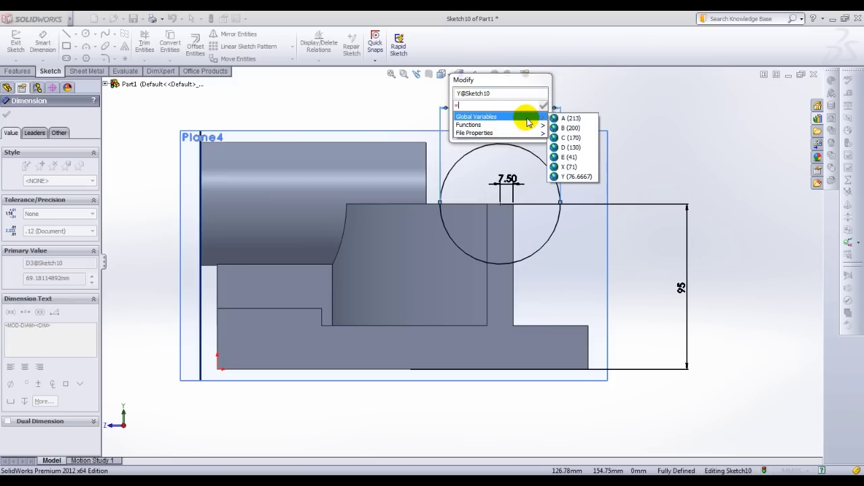
click(575, 177)
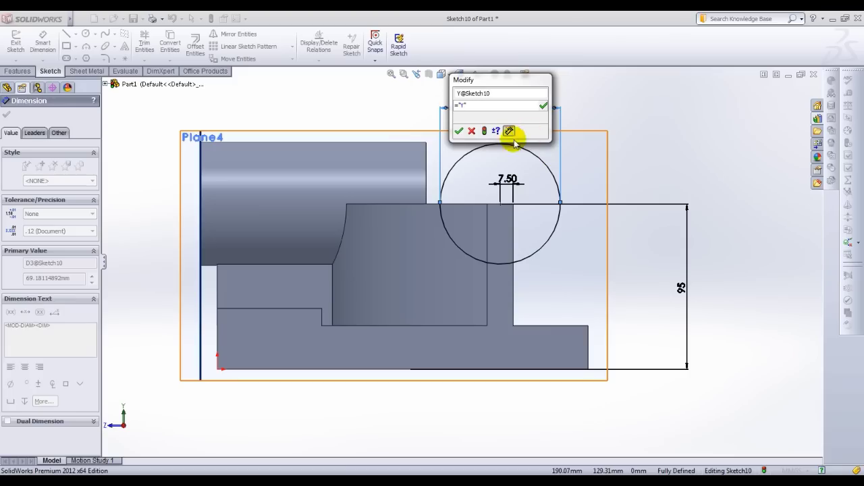
click(459, 132)
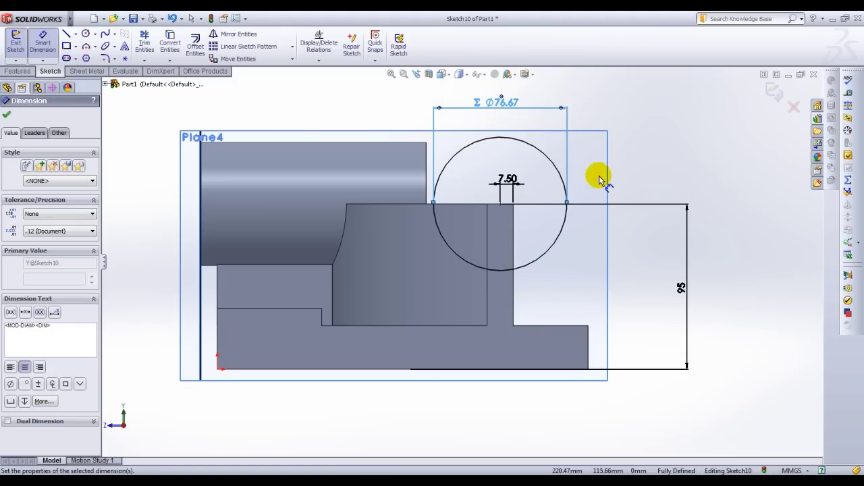
Step: Extrude the circle as a 75 mm blind boss in the reversed direction over the rib wall, merged with the part
mouse_move(643, 158)
middle_down()
mouse_move(609, 199)
mouse_move(574, 187)
mouse_move(550, 207)
mouse_move(553, 222)
mouse_move(522, 209)
mouse_move(548, 199)
middle_up()
click(20, 71)
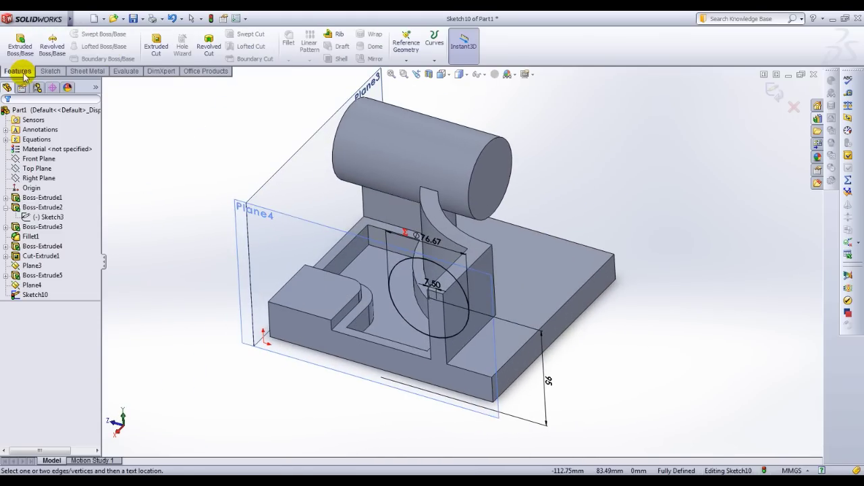
click(21, 45)
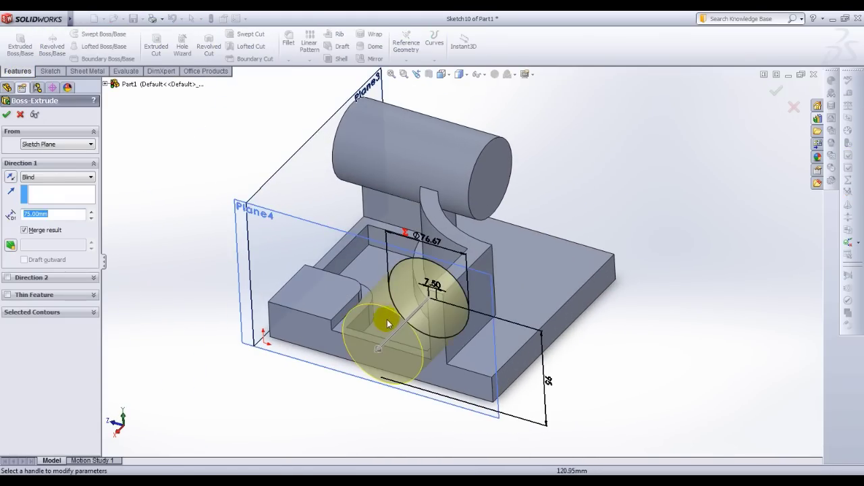
click(10, 178)
mouse_move(499, 259)
middle_down()
mouse_move(492, 270)
mouse_move(505, 268)
middle_up()
key(Return)
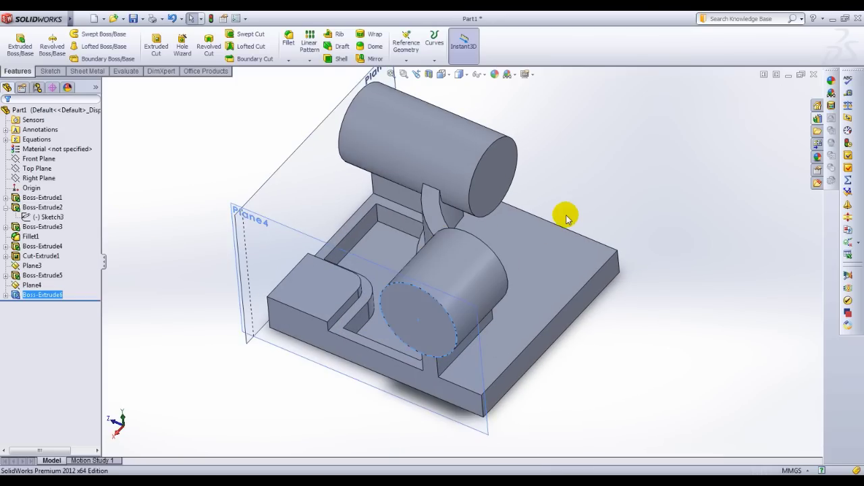
ctrl+middle_drag(628, 222, 590, 215)
click(612, 202)
Step: Add an equation linking the second cylinder's extrusion depth to the global variable D and apply it
click(849, 180)
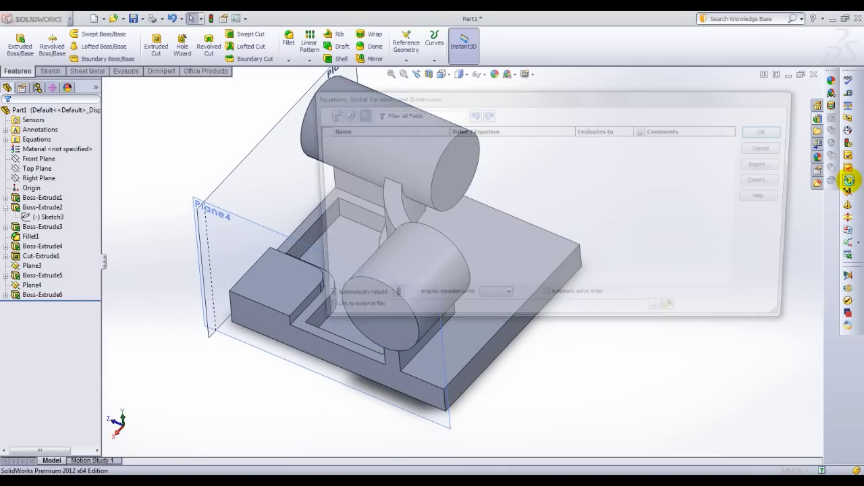
drag(434, 96, 645, 100)
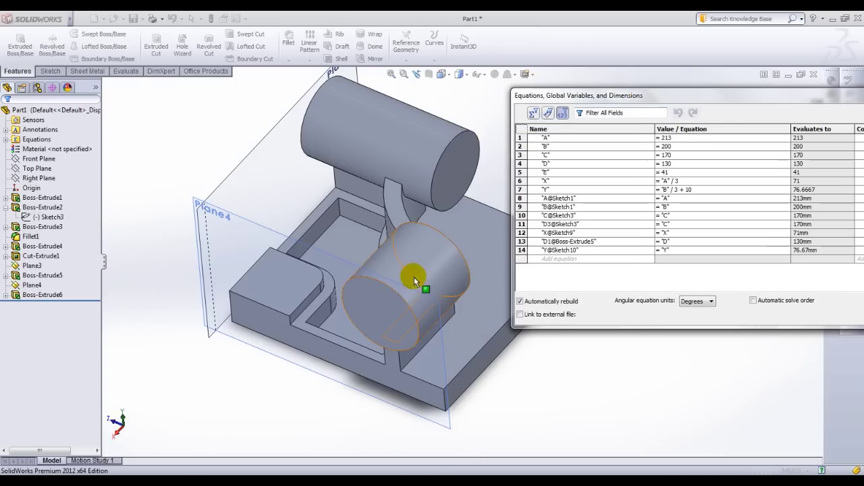
click(428, 295)
middle_drag(434, 293, 432, 329)
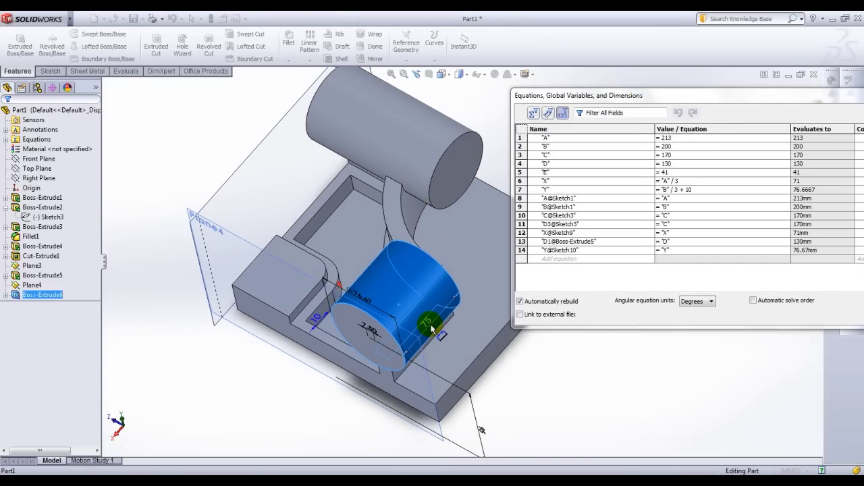
click(548, 257)
click(422, 324)
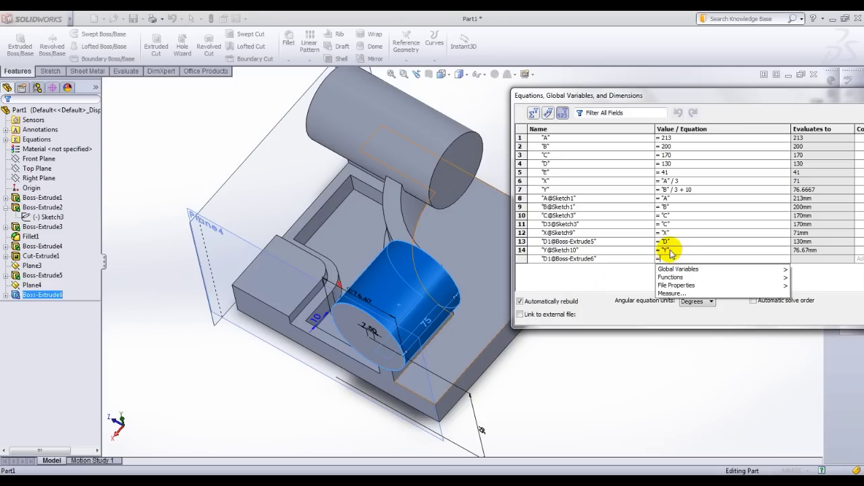
click(670, 250)
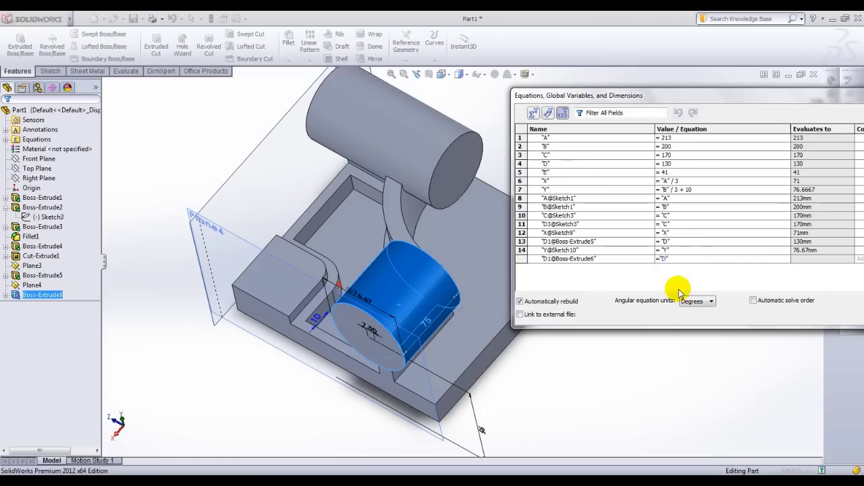
drag(682, 97, 558, 102)
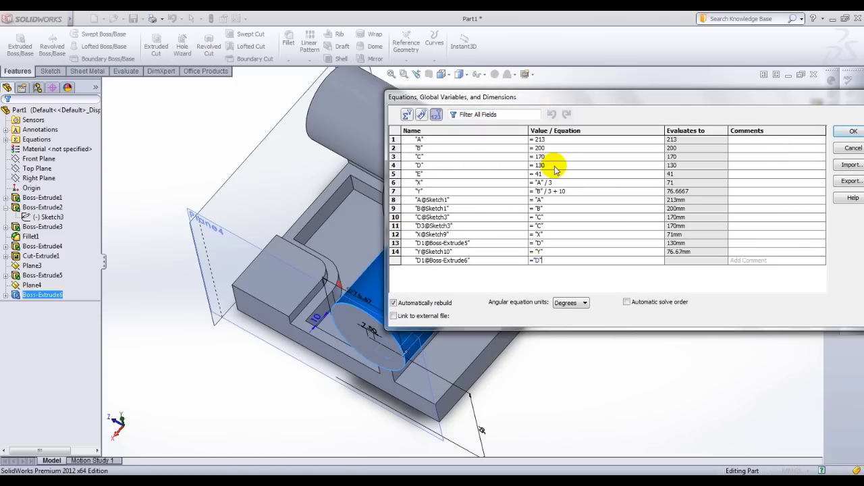
click(834, 131)
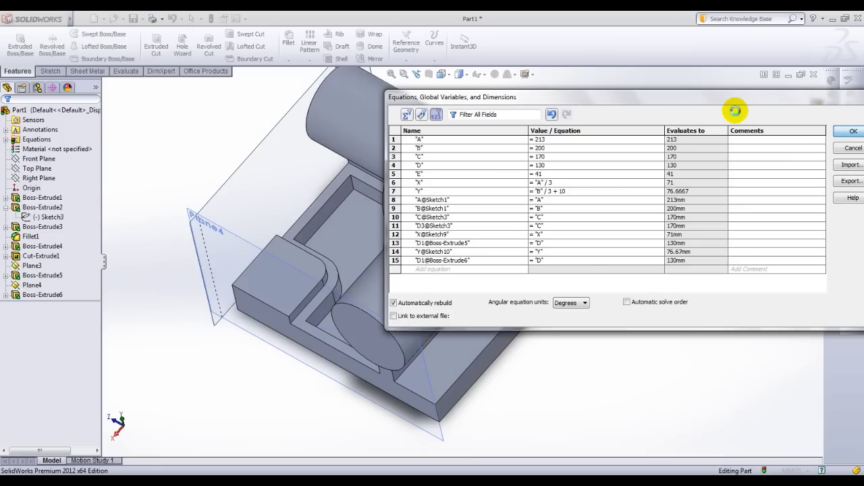
Step: Sketch a circle about 35 mm in diameter, centred on the outer end face of the first cylinder
middle_drag(600, 221, 601, 181)
ctrl+middle_drag(550, 262, 582, 262)
scroll(583, 278, up, 2)
middle_drag(200, 272, 263, 325)
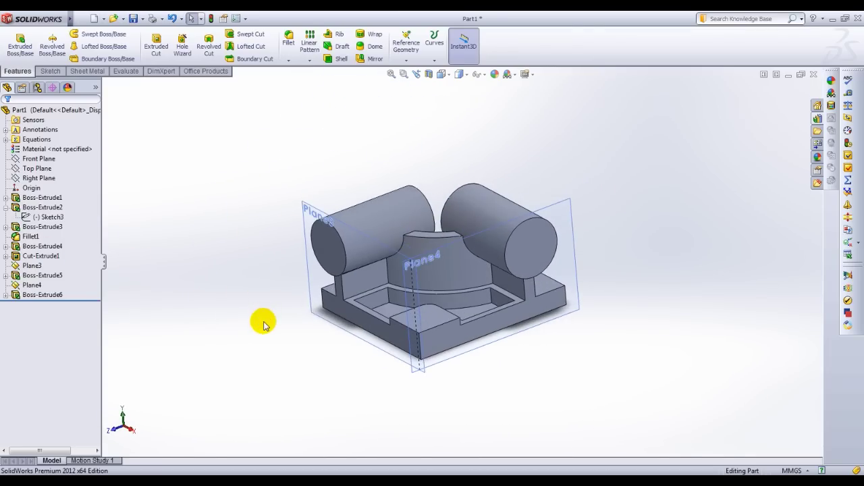
middle_drag(184, 149, 267, 166)
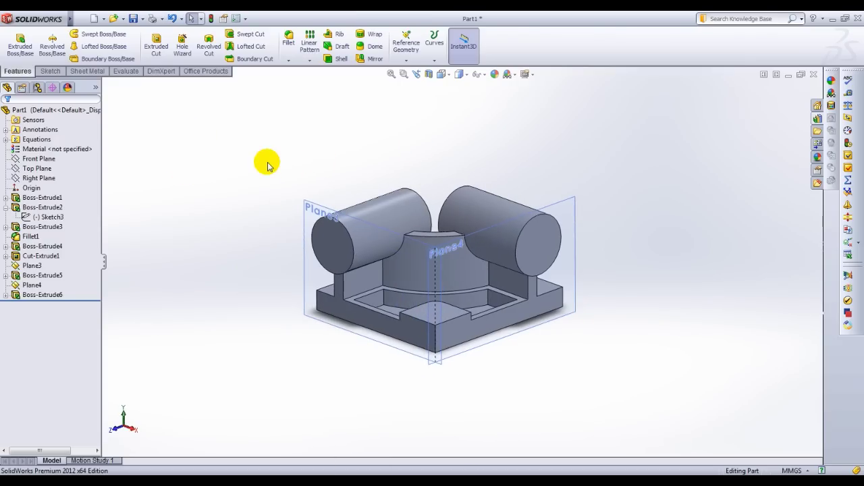
click(344, 241)
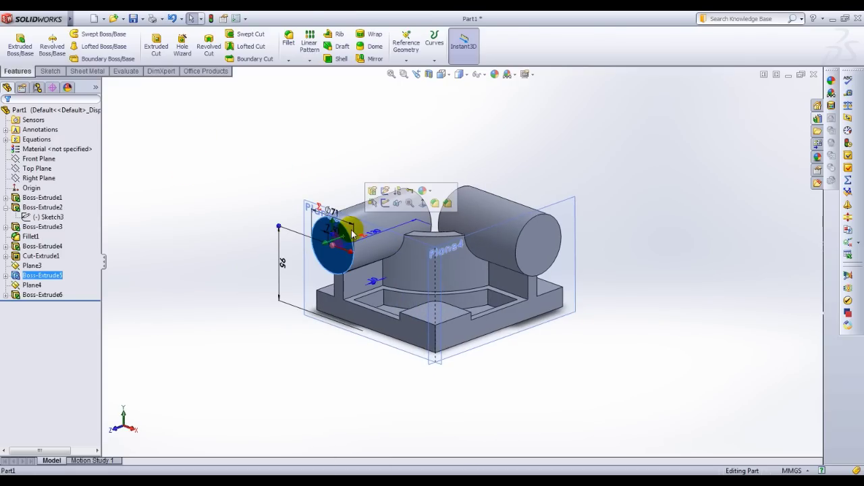
click(385, 204)
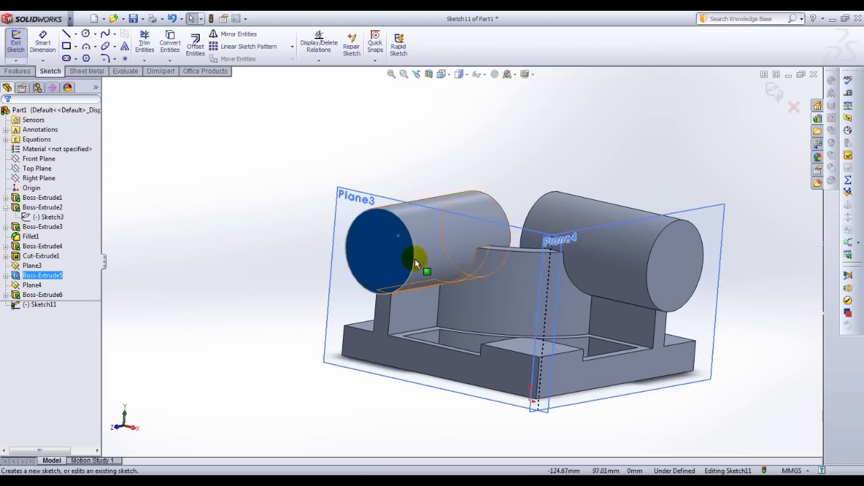
right_drag(291, 98, 299, 147)
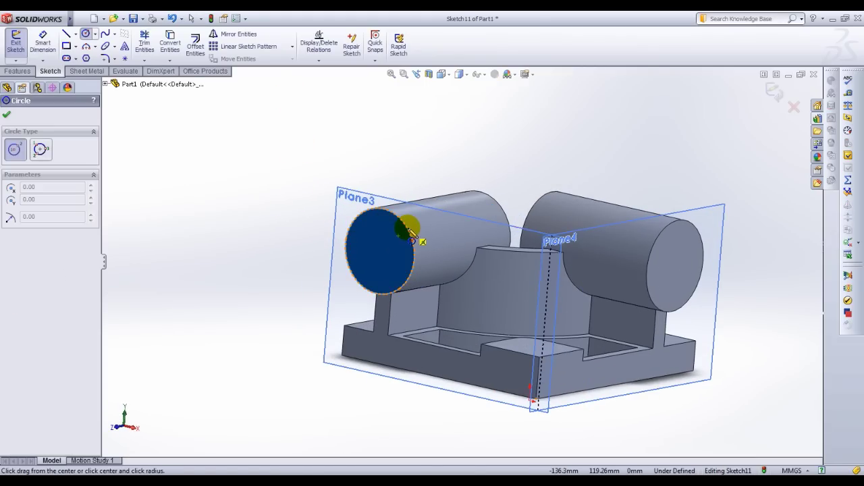
click(380, 252)
scroll(393, 266, down, 5)
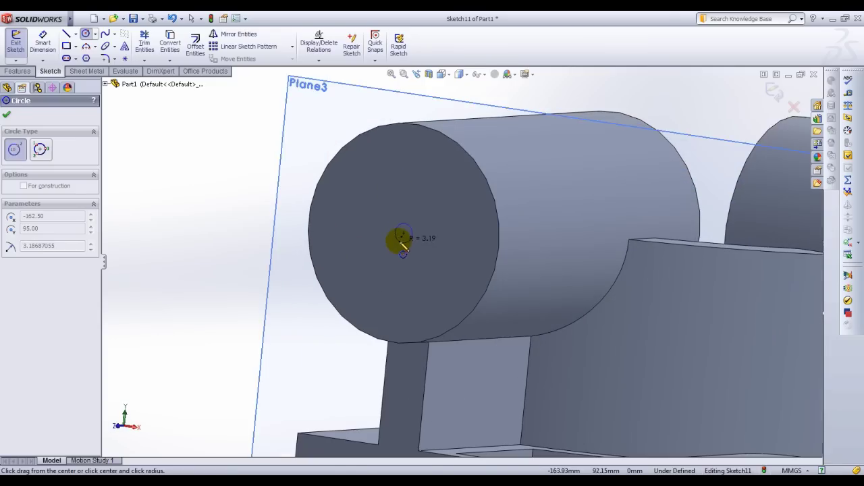
click(471, 262)
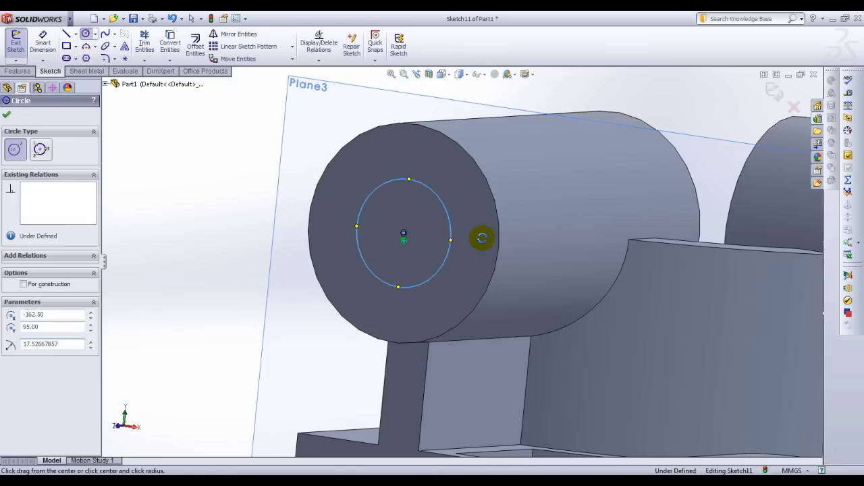
scroll(480, 244, up, 5)
middle_drag(355, 211, 358, 230)
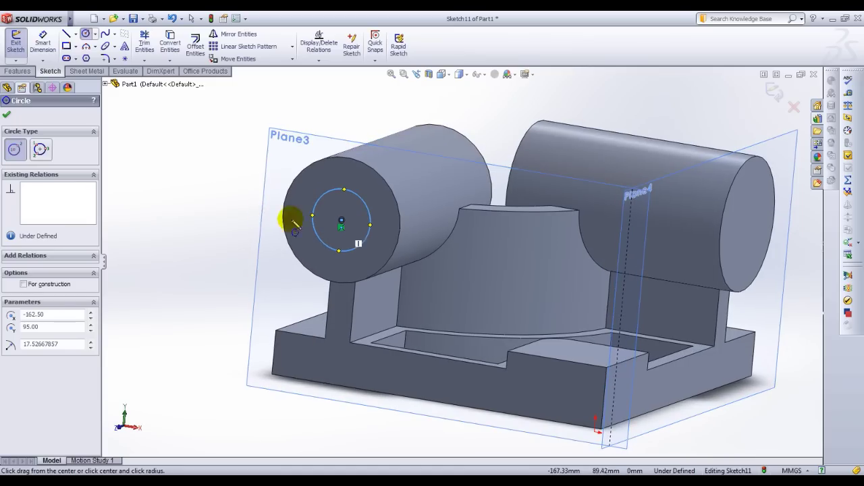
middle_drag(252, 211, 255, 209)
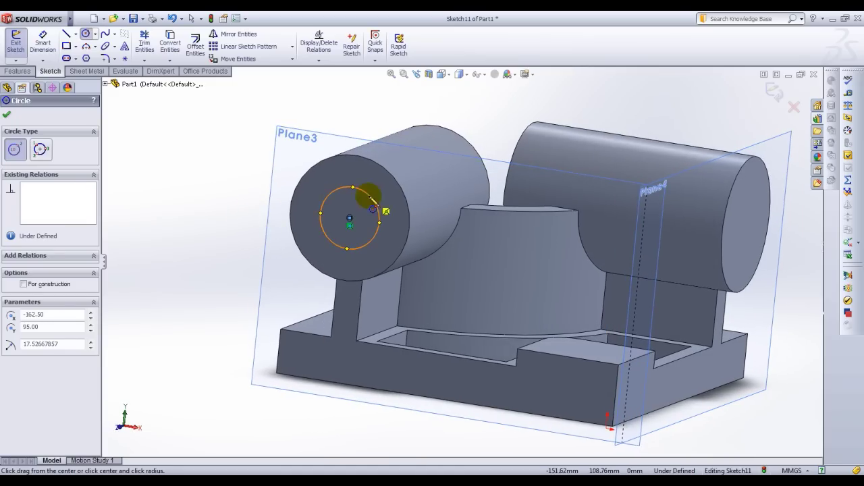
key(Escape)
Step: Dimension the bore circle's diameter, name the dimension E and link it to the global variable E
right_click(194, 177)
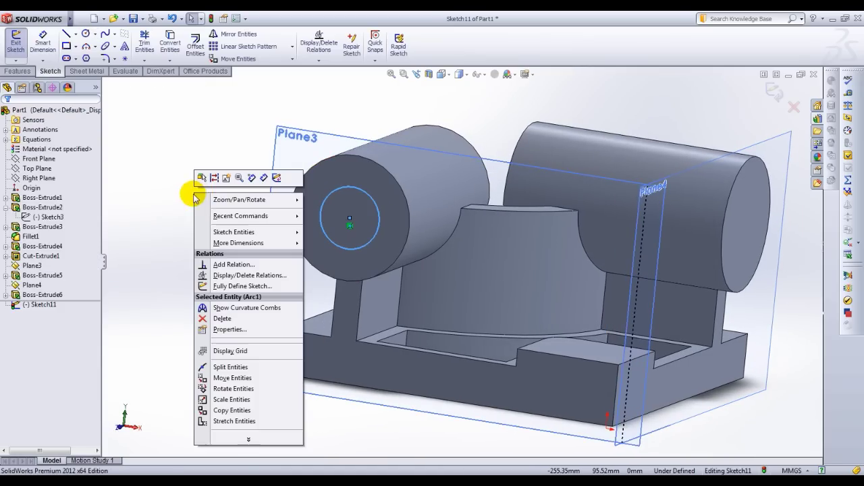
click(250, 180)
click(371, 198)
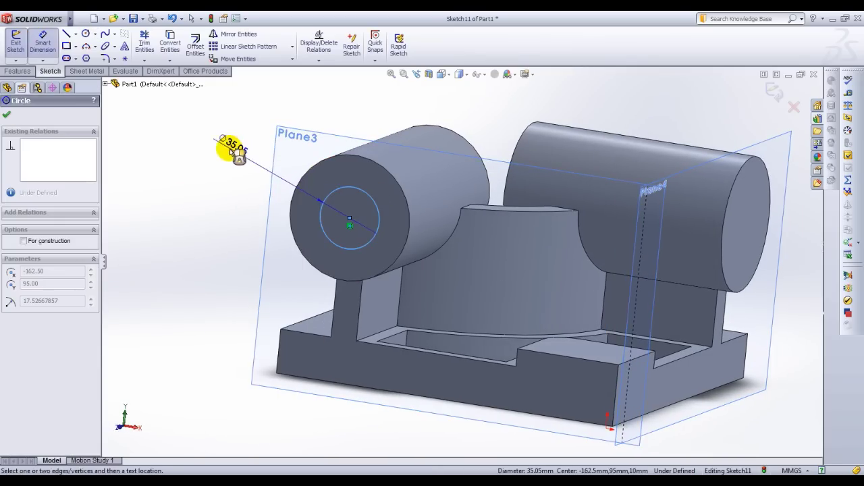
click(225, 176)
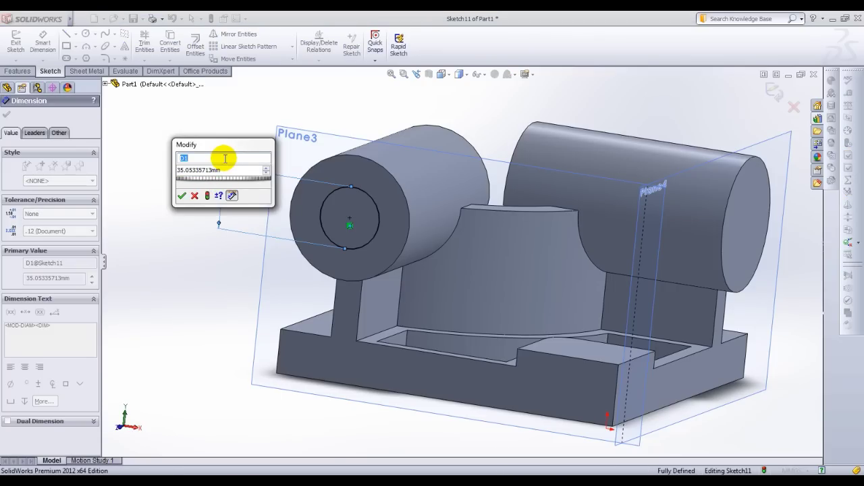
text(=)
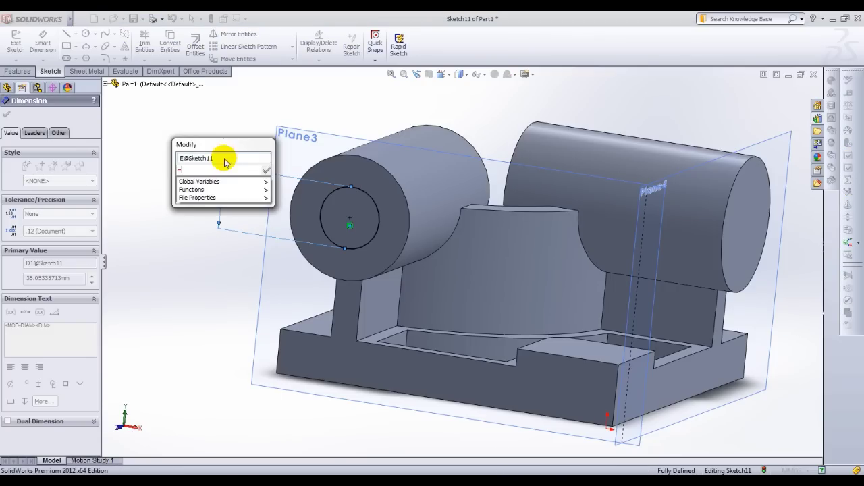
mouse_move(217, 181)
click(292, 221)
key(Return)
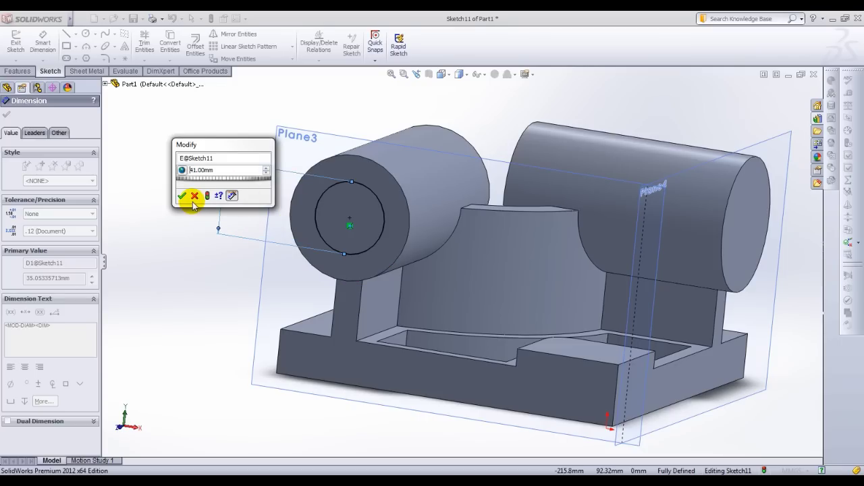
click(182, 198)
Step: Cut the circle Through All to bore the first cylinder along its length
scroll(301, 205, up, 2)
middle_drag(299, 205, 275, 208)
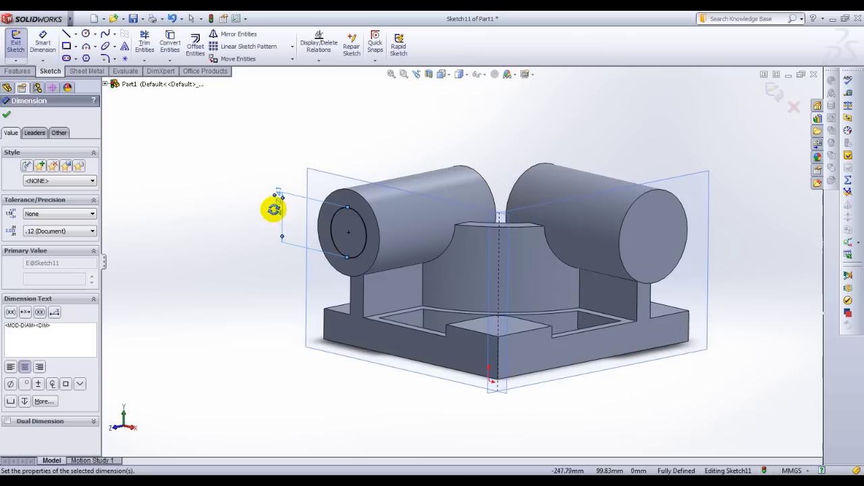
click(16, 70)
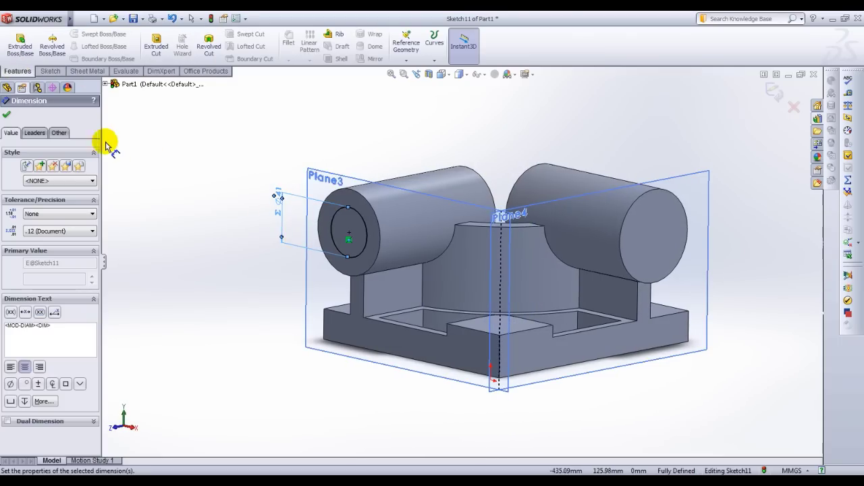
click(160, 57)
click(60, 178)
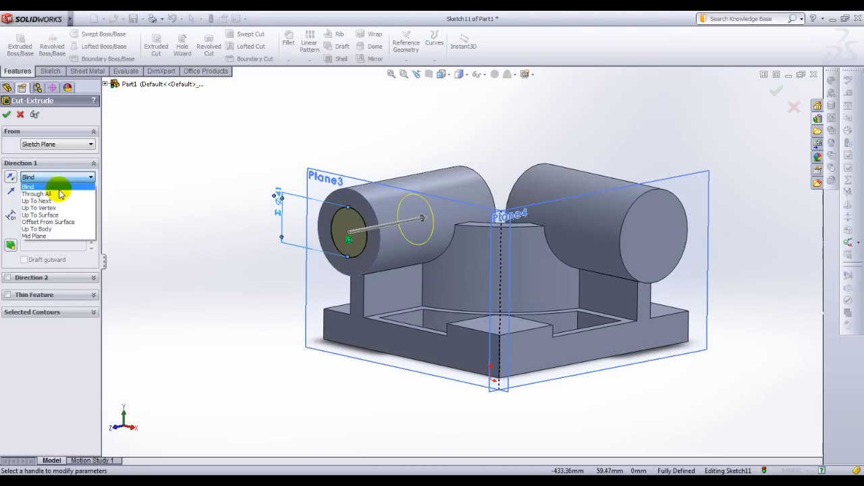
click(36, 194)
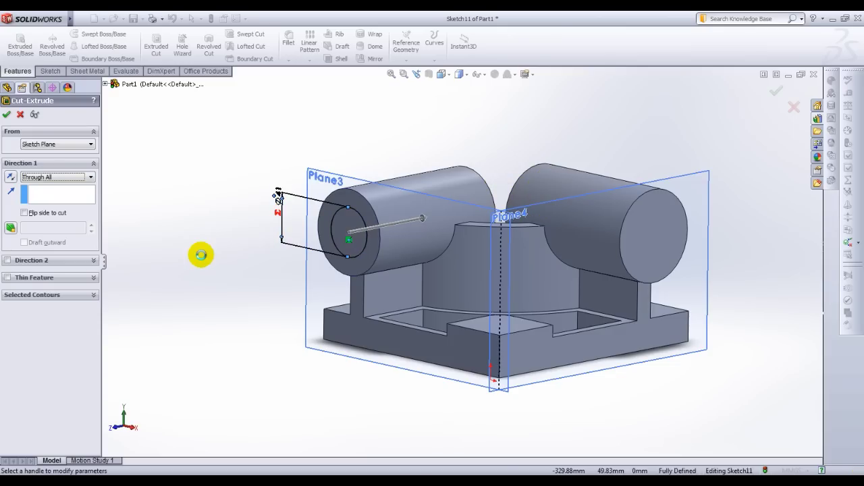
key(Return)
middle_drag(250, 253, 395, 277)
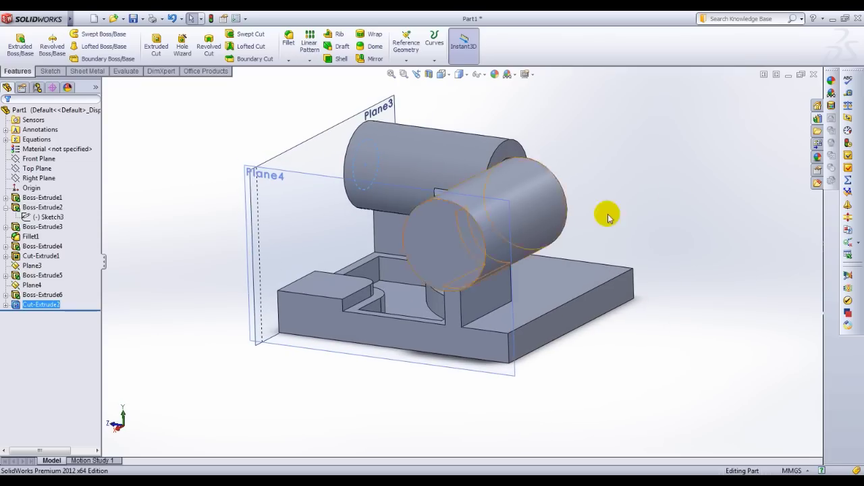
Step: Sketch a circle about 38 mm in diameter, centred on the outer end face of the second cylinder
click(438, 225)
right_click(439, 225)
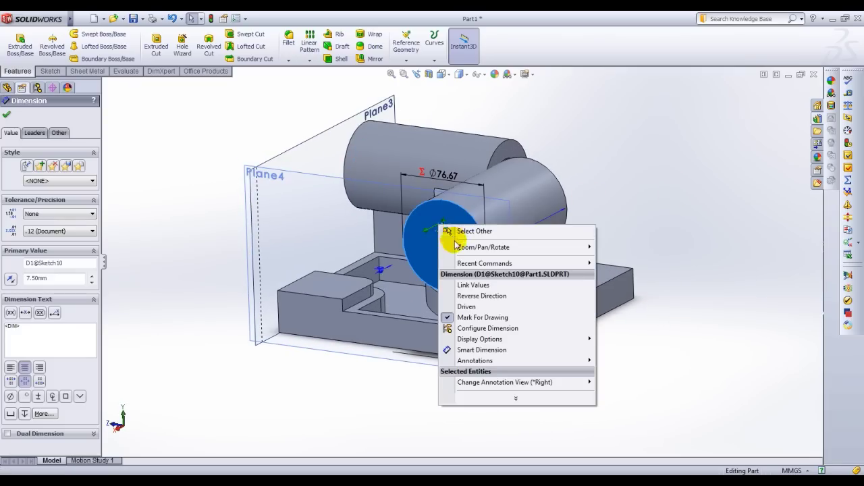
click(450, 218)
key(Escape)
click(503, 227)
click(506, 188)
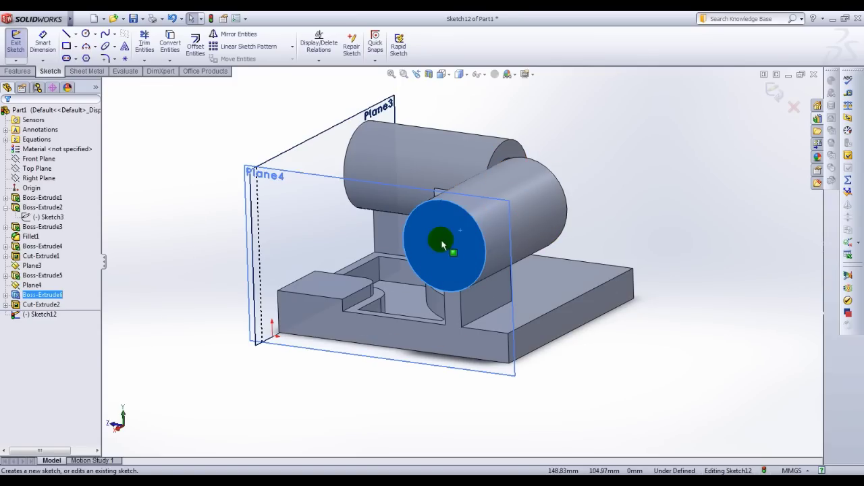
key(c)
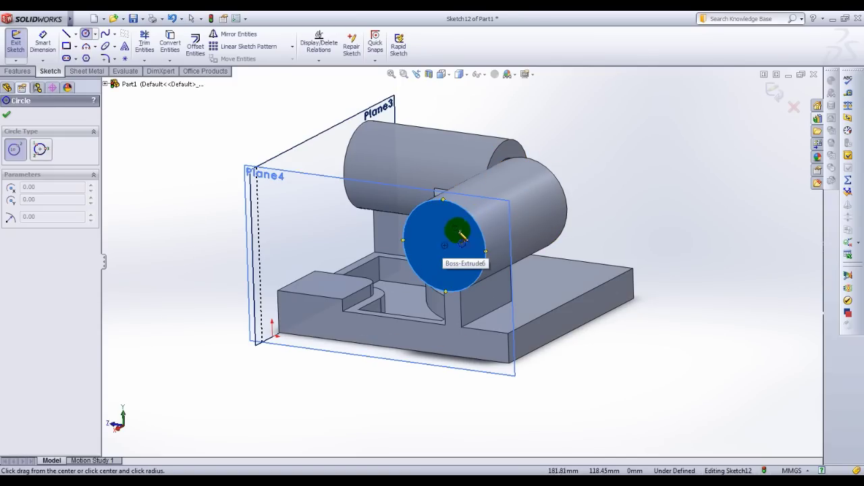
click(444, 245)
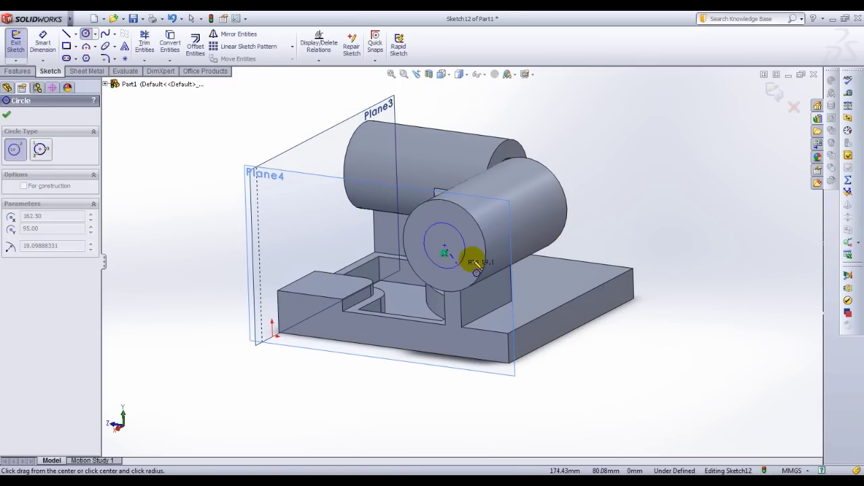
click(476, 266)
scroll(463, 236, up, 3)
Step: Dimension the second bore circle's diameter and link it to the global variable E
right_click(459, 233)
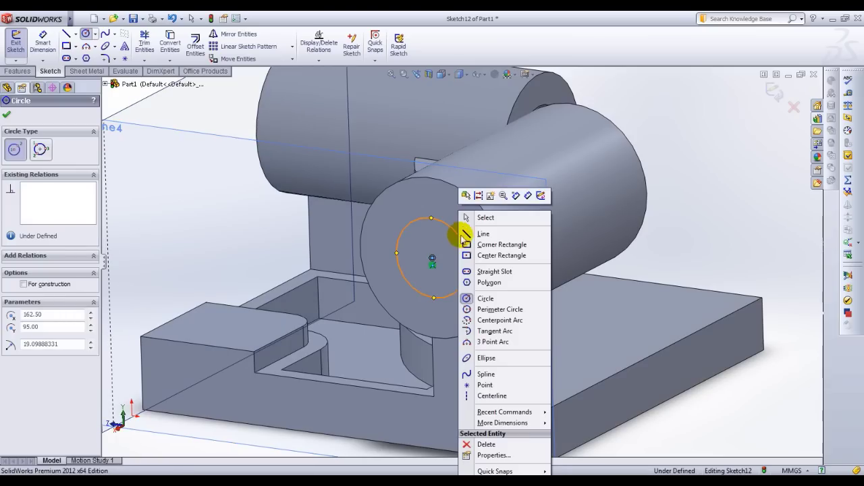
click(529, 197)
click(459, 233)
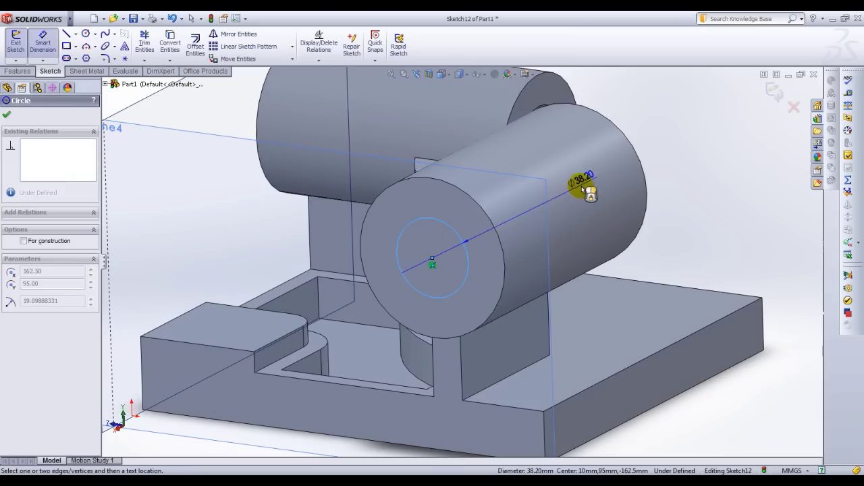
click(549, 215)
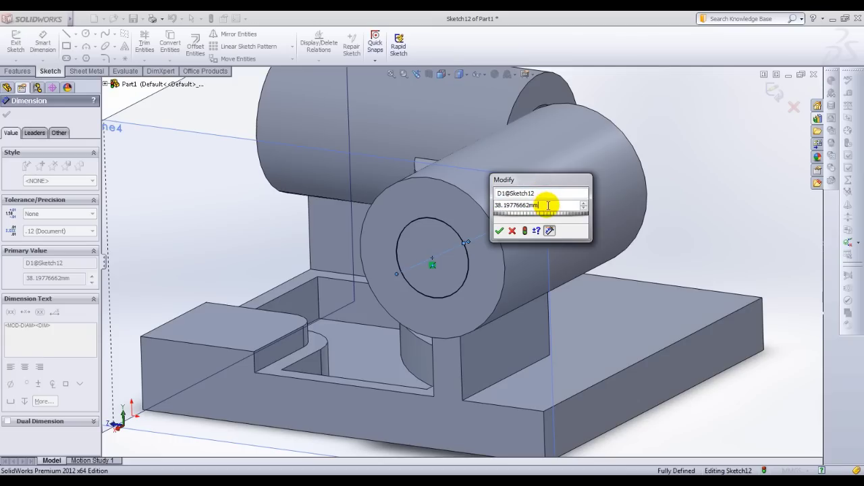
drag(548, 205, 511, 203)
text(=)
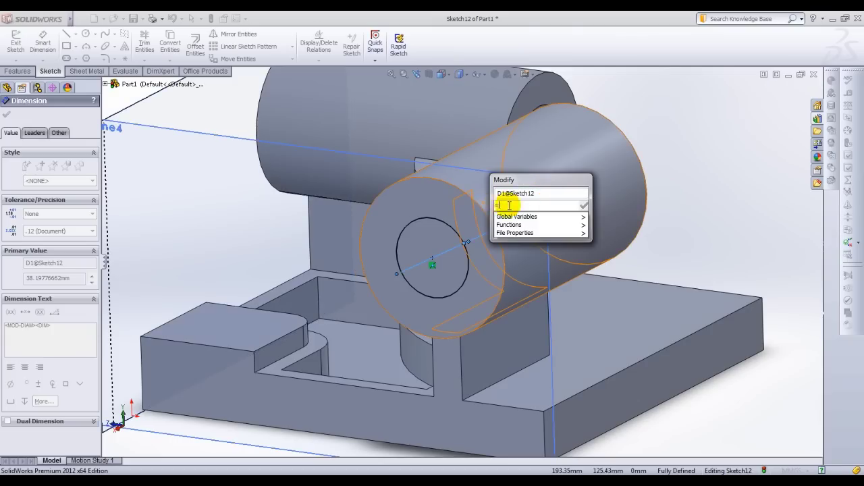
mouse_move(519, 217)
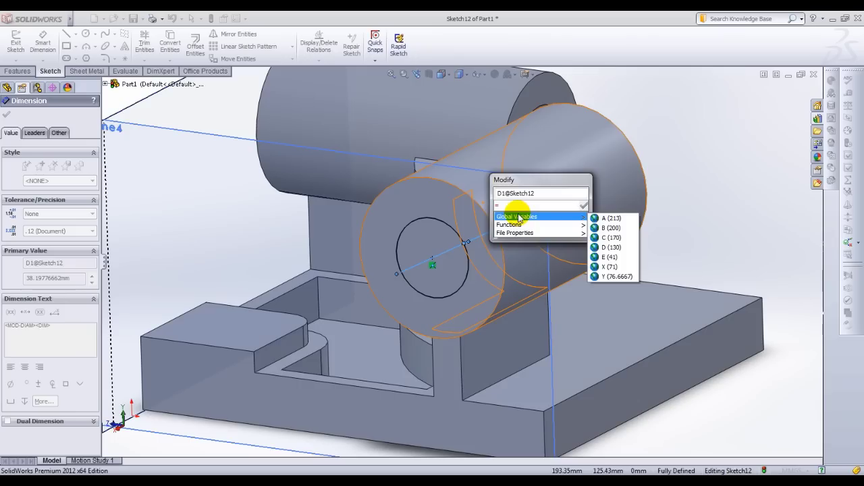
click(609, 257)
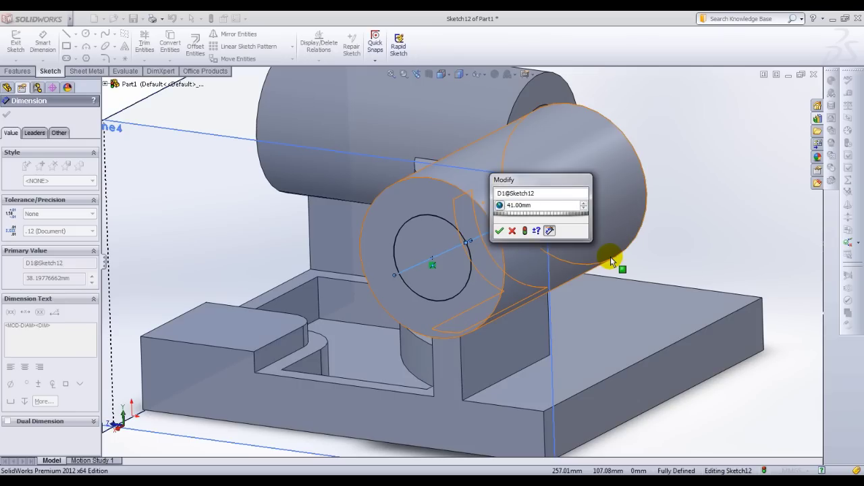
key(Return)
Step: Cut the circle Through All to bore the second cylinder along its length
scroll(505, 274, down, 5)
mouse_move(505, 275)
middle_down()
mouse_move(525, 272)
mouse_move(513, 287)
middle_up()
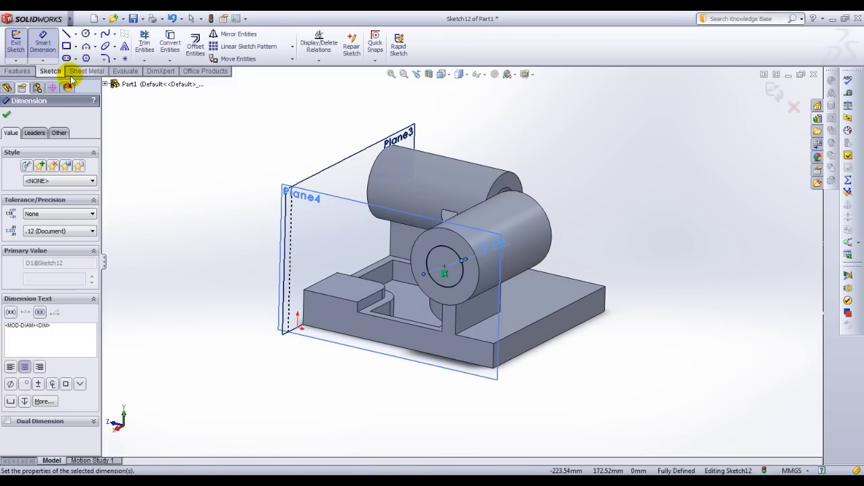
click(16, 71)
click(156, 44)
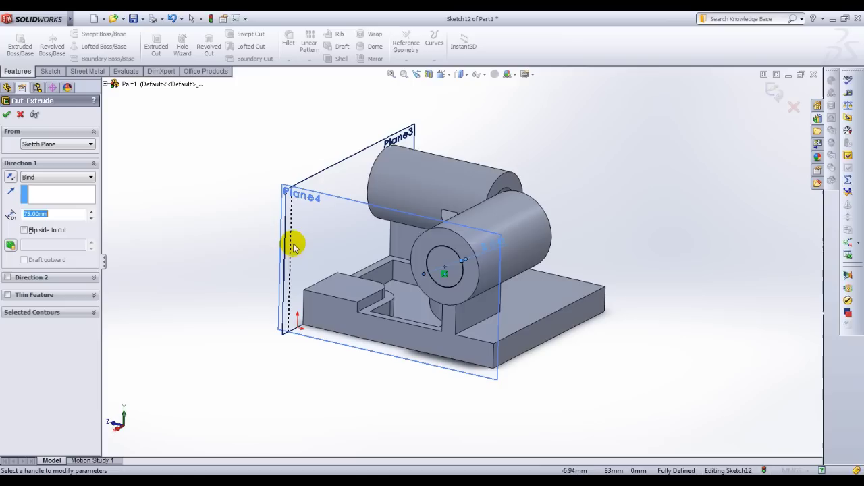
click(54, 177)
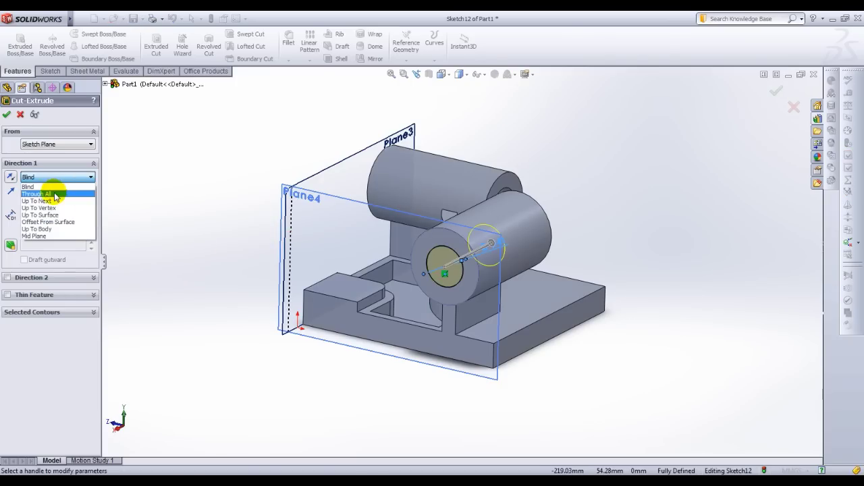
click(56, 195)
right_click(218, 272)
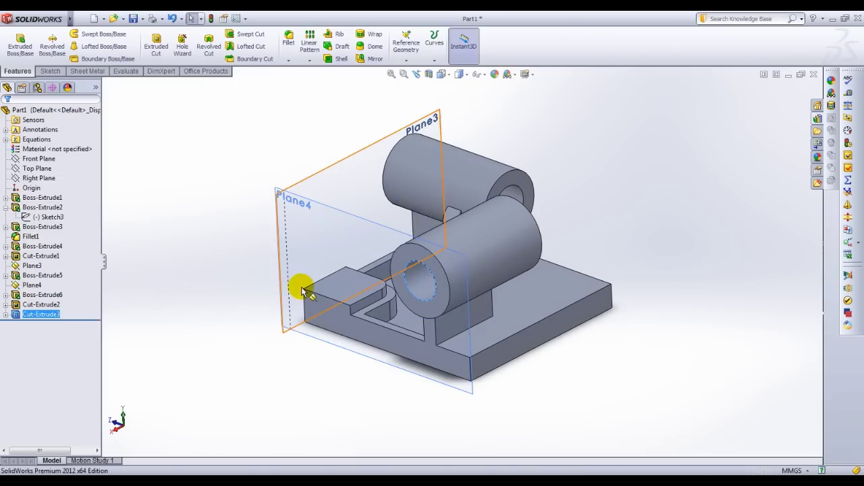
Step: Hide the reference planes Plane3 and Plane4
middle_drag(315, 293, 520, 385)
click(524, 375)
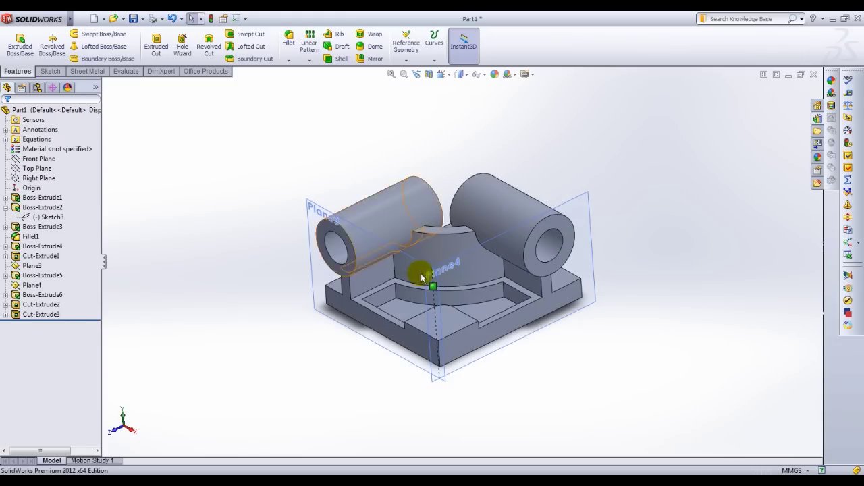
click(32, 265)
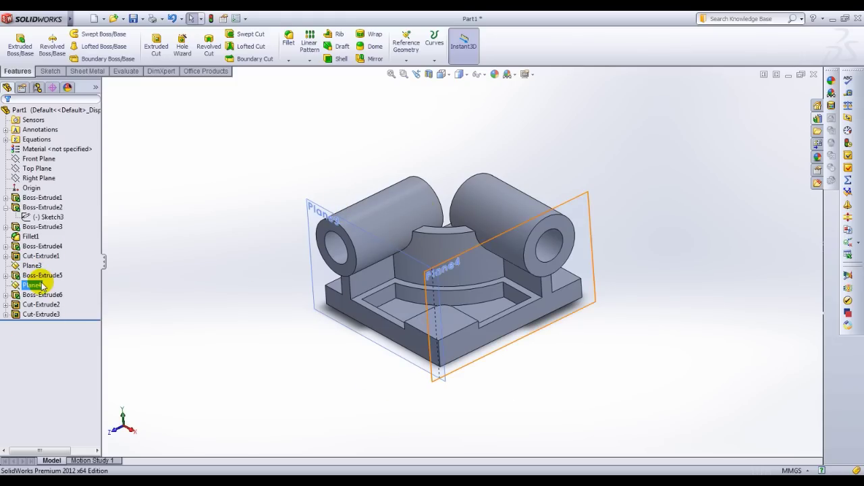
ctrl+click(32, 286)
right_click(31, 286)
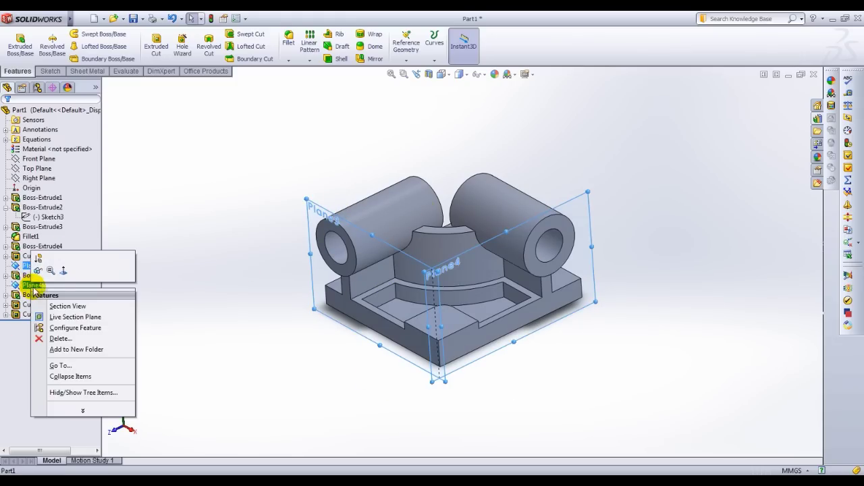
click(39, 272)
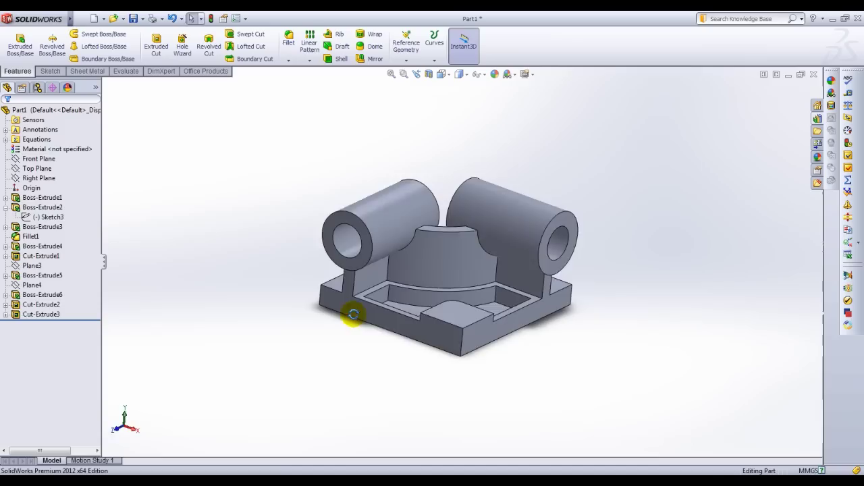
Step: Fillet the four vertical corner edges of the base plate with a 10 mm radius
scroll(334, 341, down, 2)
scroll(299, 358, up, 2)
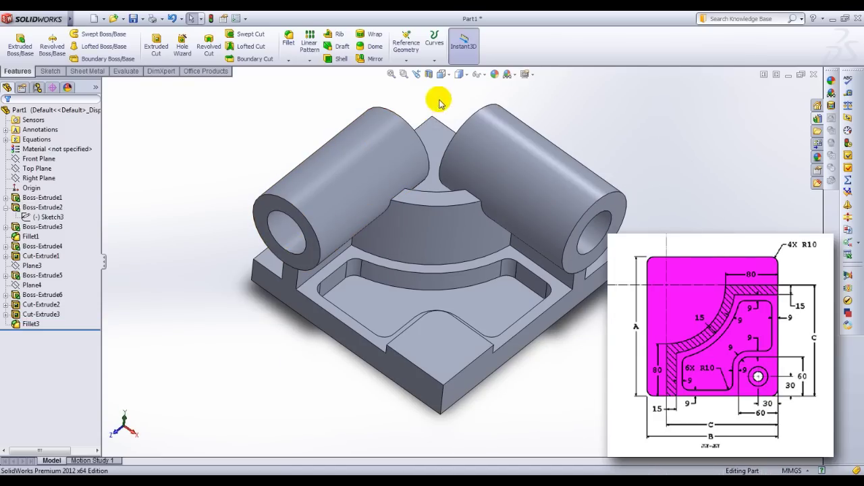
click(289, 42)
middle_drag(378, 280, 378, 239)
scroll(449, 373, down, 1)
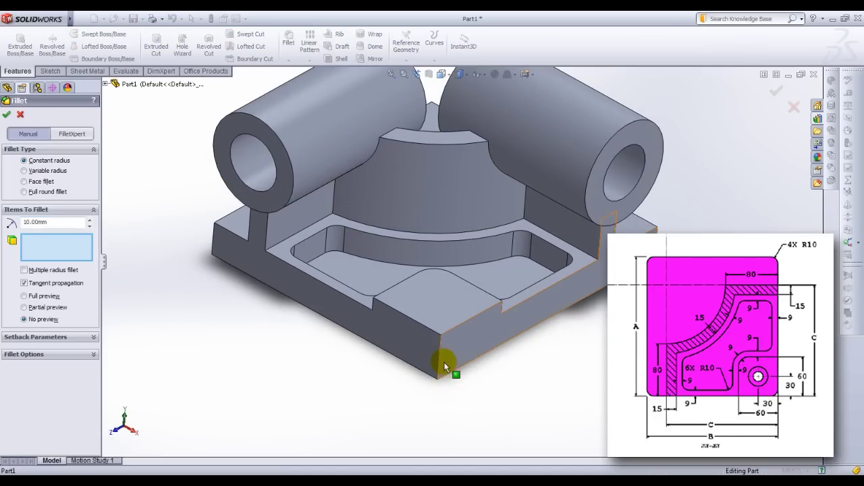
click(438, 353)
middle_drag(376, 339, 463, 358)
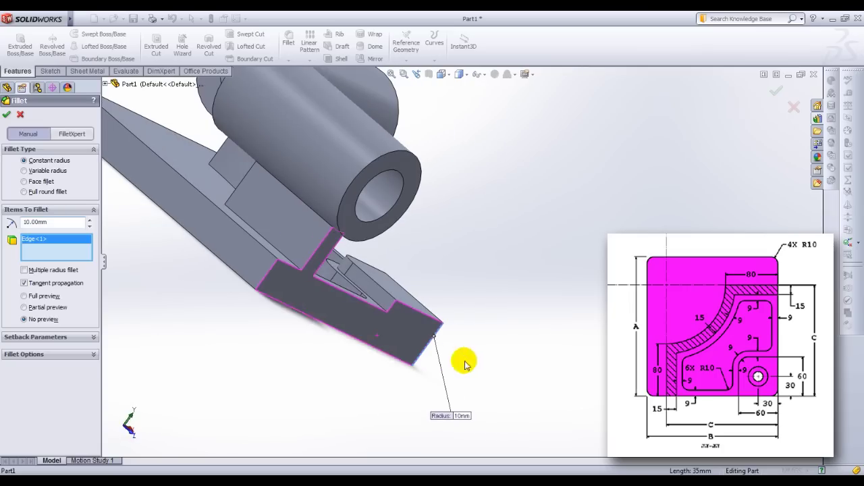
click(273, 272)
scroll(273, 272, up, 2)
middle_drag(273, 272, 342, 256)
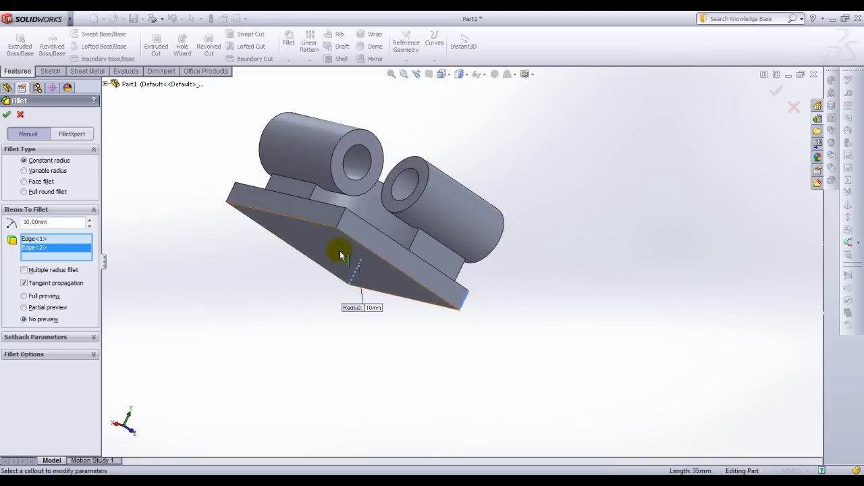
scroll(358, 289, down, 3)
click(393, 232)
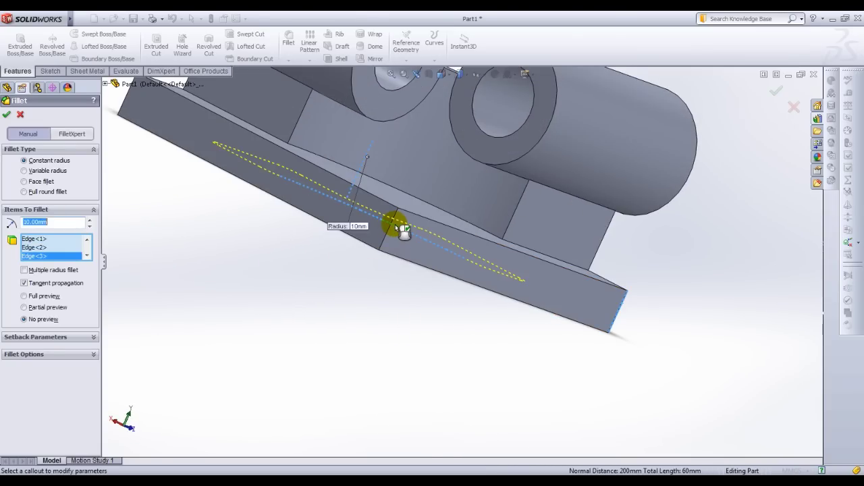
click(397, 228)
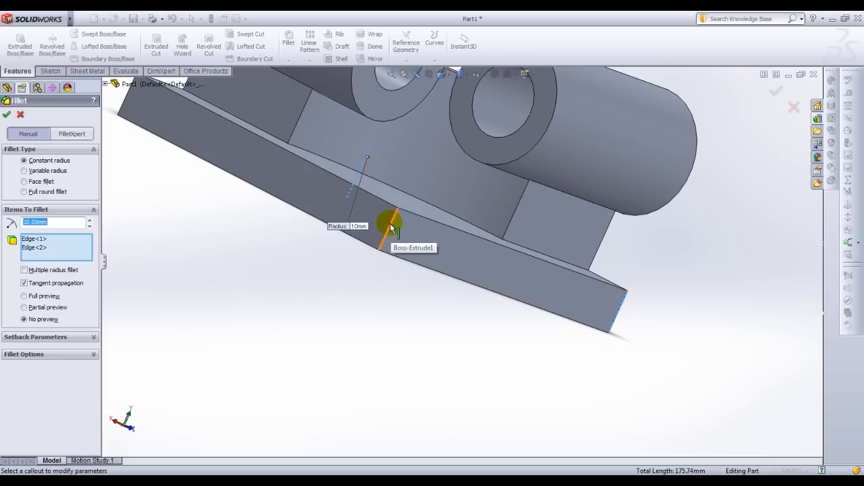
click(389, 231)
ctrl+middle_drag(260, 260, 352, 382)
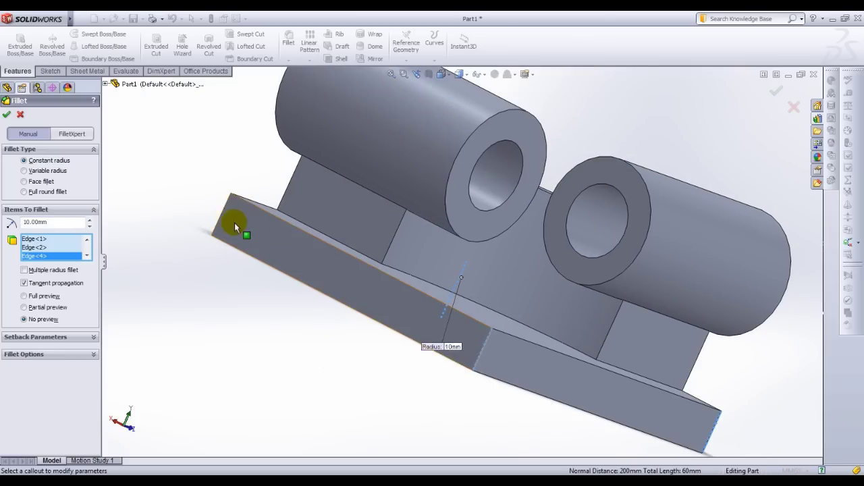
click(223, 205)
scroll(312, 251, up, 4)
middle_drag(314, 255, 227, 324)
middle_drag(416, 324, 340, 464)
middle_drag(434, 399, 416, 394)
key(ctrl+7)
Step: Chamfer the circular edges at both ends of the two cylinder bores by 2 mm at 45 degrees
click(288, 60)
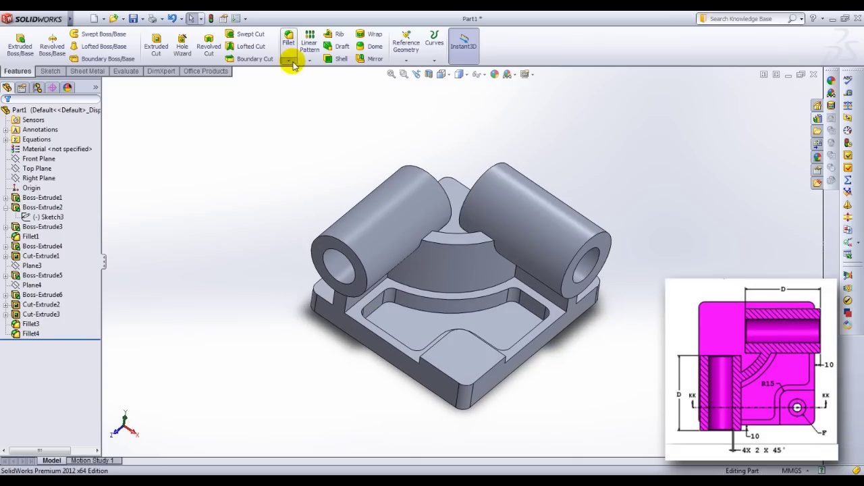
click(303, 81)
middle_drag(276, 239, 72, 232)
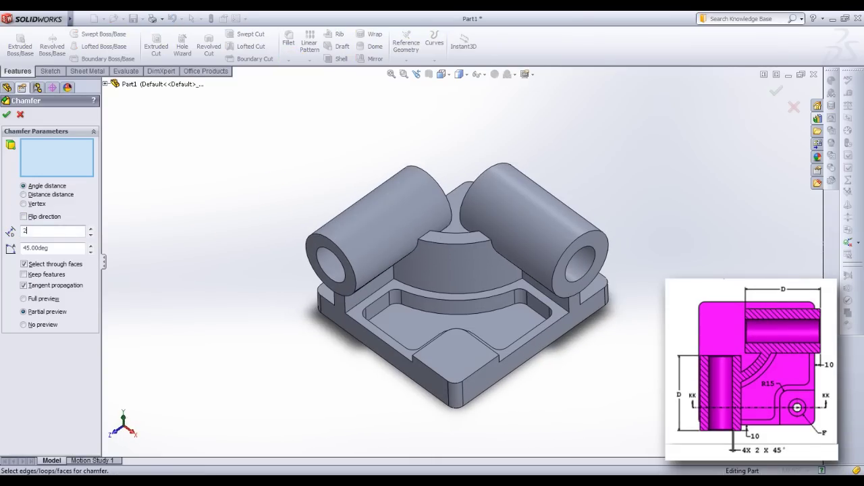
middle_drag(210, 294, 237, 305)
scroll(237, 305, down, 5)
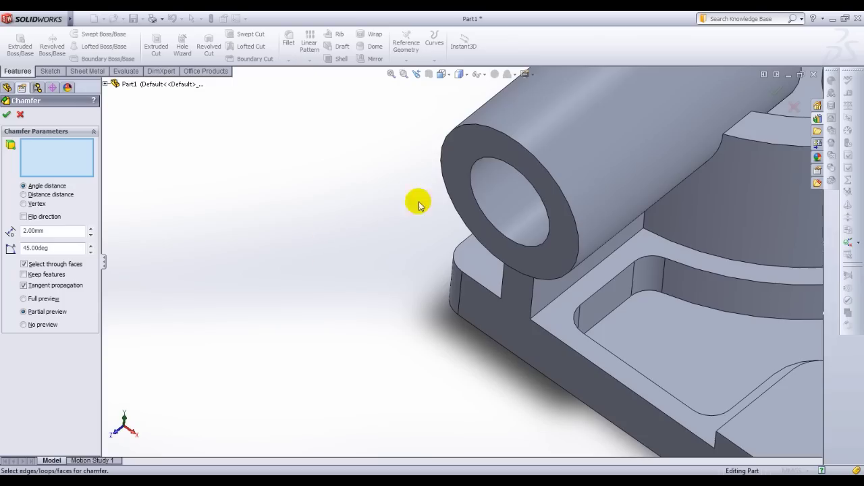
click(477, 159)
middle_drag(477, 159, 498, 202)
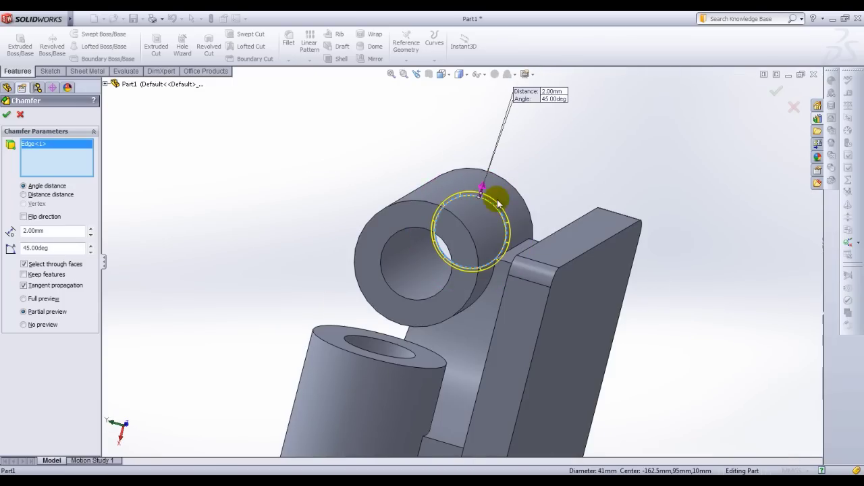
middle_drag(410, 252, 572, 216)
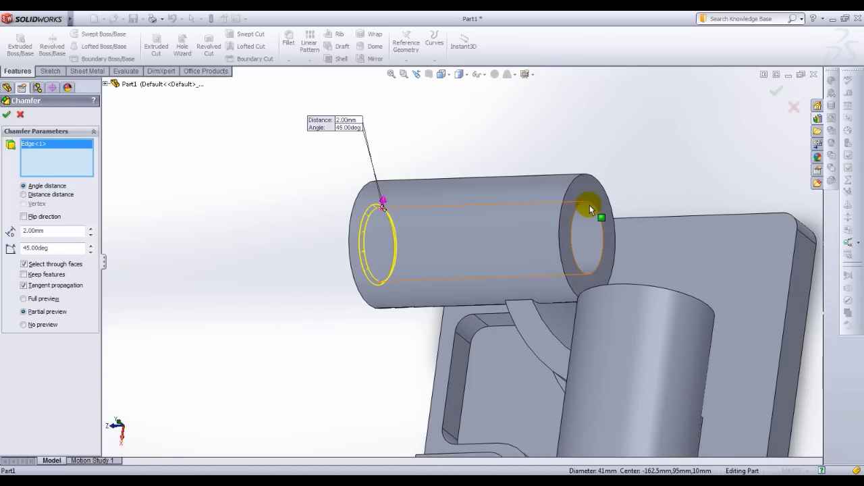
click(592, 205)
middle_drag(573, 270, 507, 308)
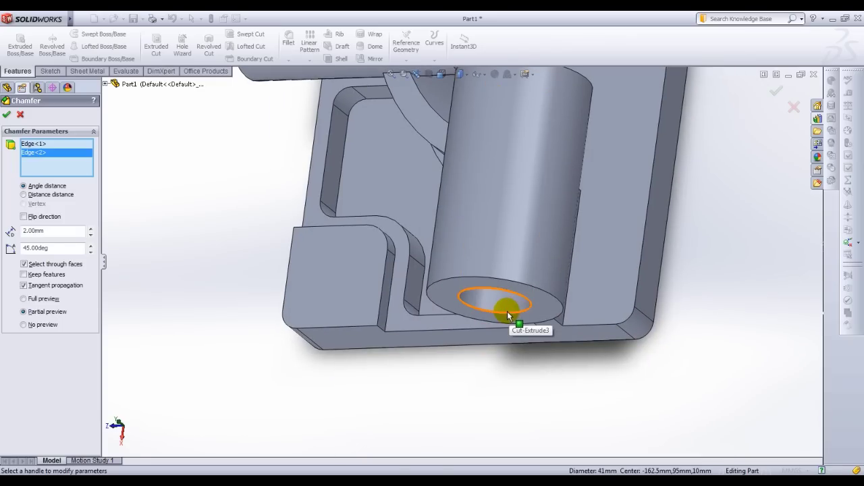
click(507, 311)
middle_drag(520, 279, 532, 194)
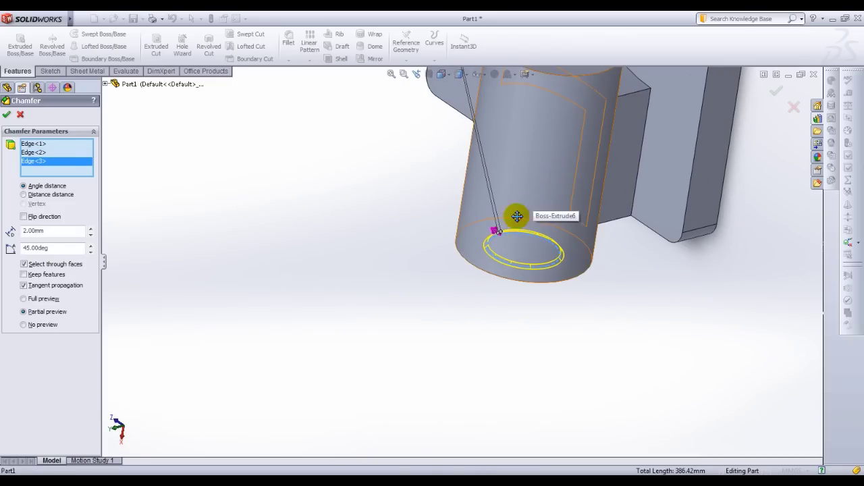
scroll(518, 215, up, 4)
scroll(513, 176, down, 6)
click(483, 203)
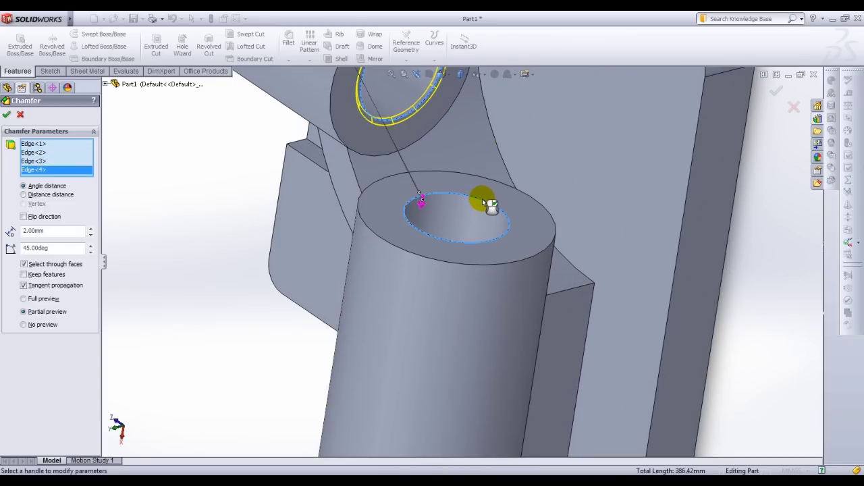
right_click(482, 201)
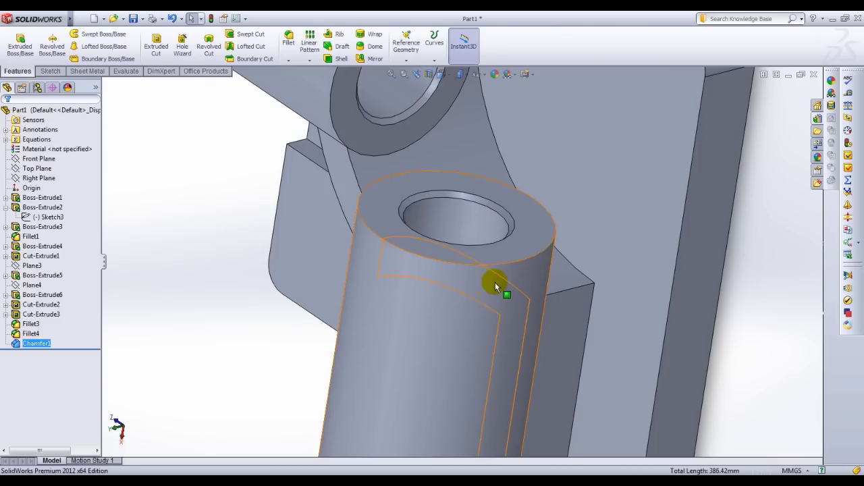
scroll(459, 261, up, 6)
middle_drag(457, 260, 528, 169)
key(space)
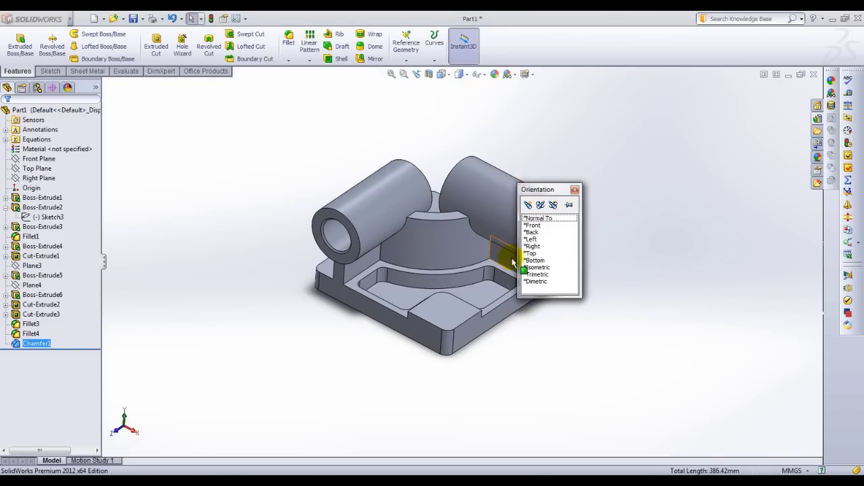
Step: Sketch a horizontal line about 42 mm long and a vertical line about 35 mm long on the corner pad's top face, each from an outer edge
click(547, 268)
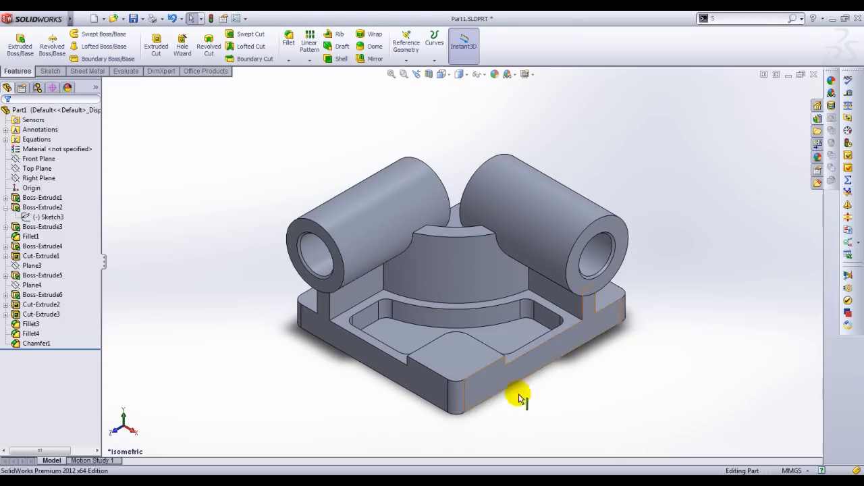
click(486, 347)
click(517, 320)
key(l)
click(527, 368)
drag(486, 351, 483, 350)
key(Escape)
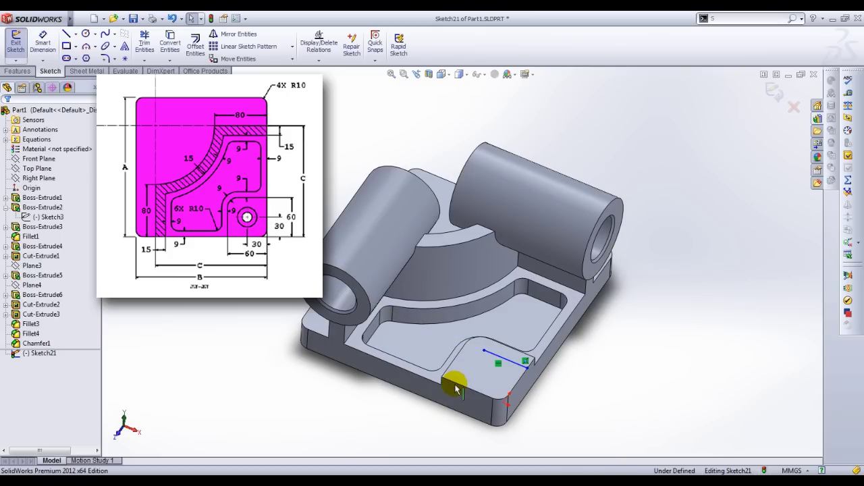
key(l)
drag(466, 388, 484, 352)
key(Escape)
Step: Dimension the vertical sketch line 30 mm from the pad's parallel outer edge
key(space)
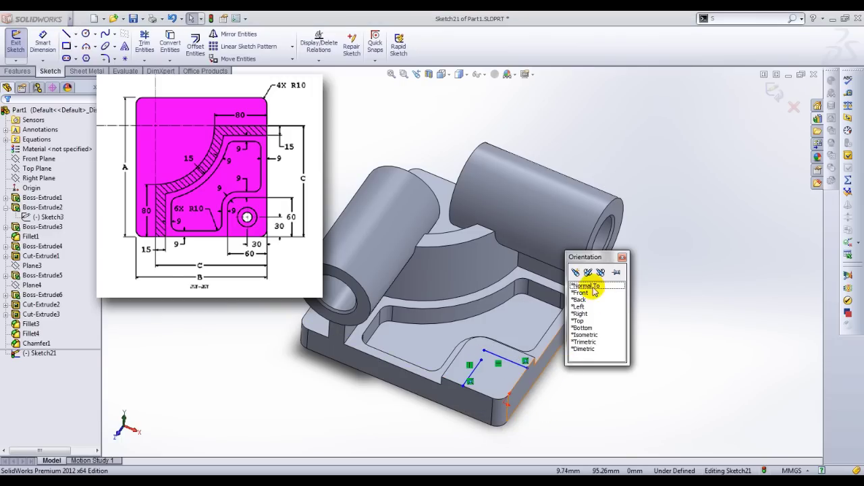
click(590, 287)
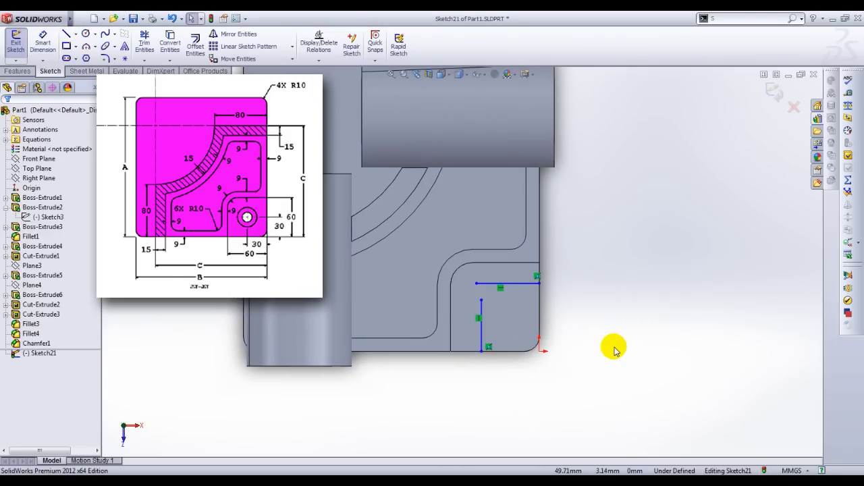
right_click(619, 317)
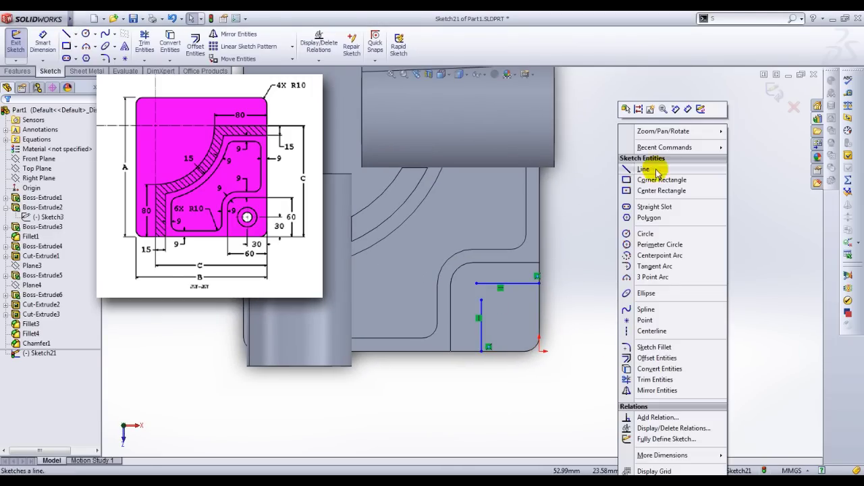
click(689, 111)
click(500, 287)
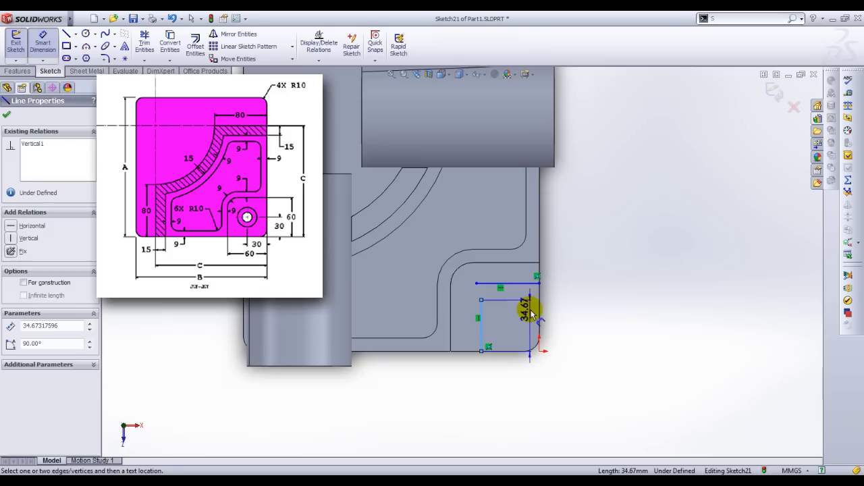
click(528, 326)
click(509, 401)
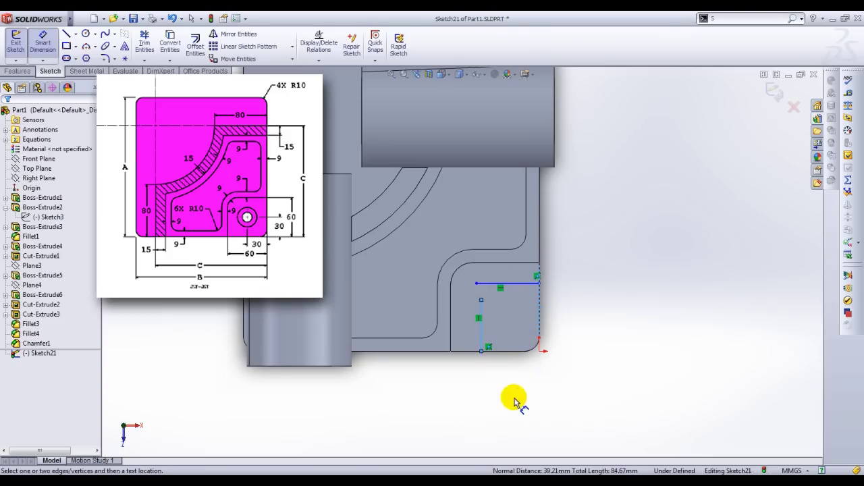
key(Return)
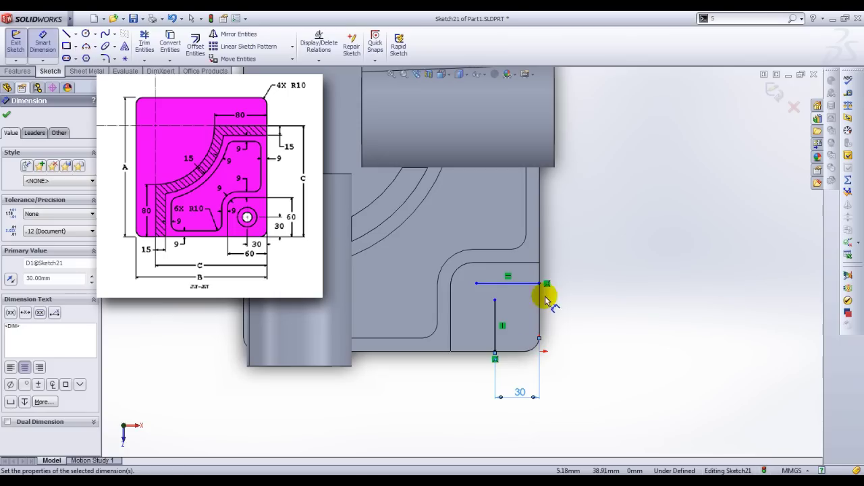
Step: Dimension the horizontal sketch line 30 mm from the pad's parallel outer edge
click(521, 283)
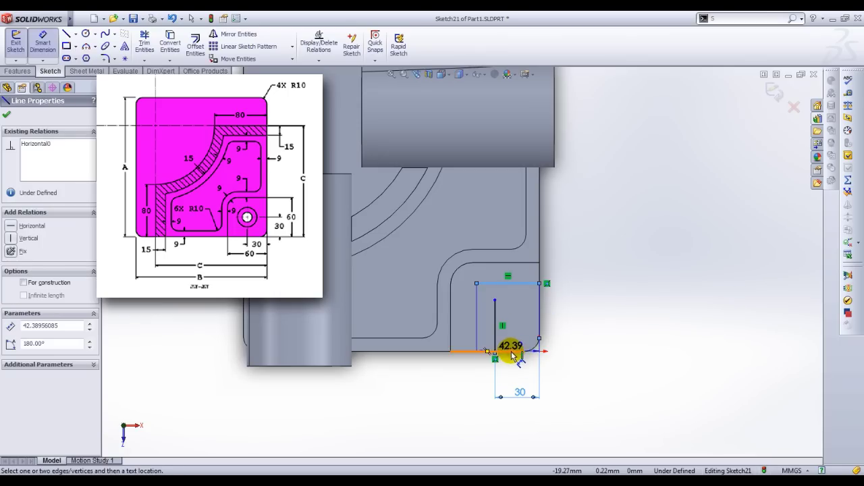
click(596, 316)
text(30)
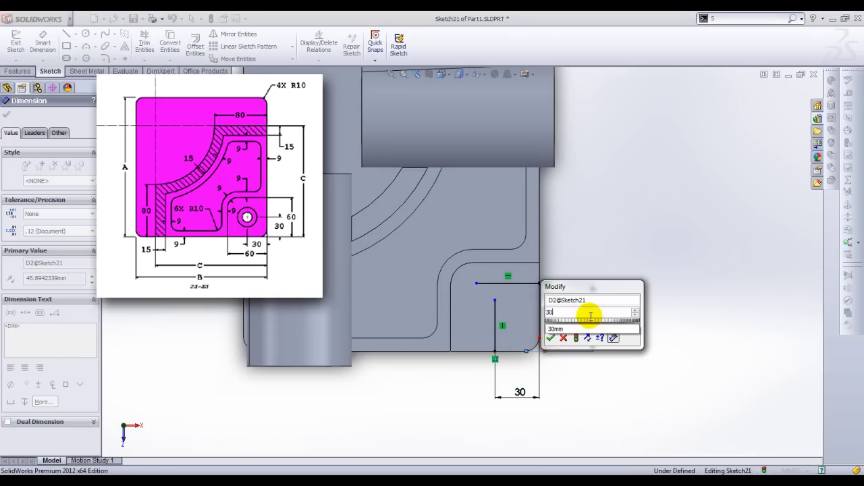
key(Return)
click(631, 314)
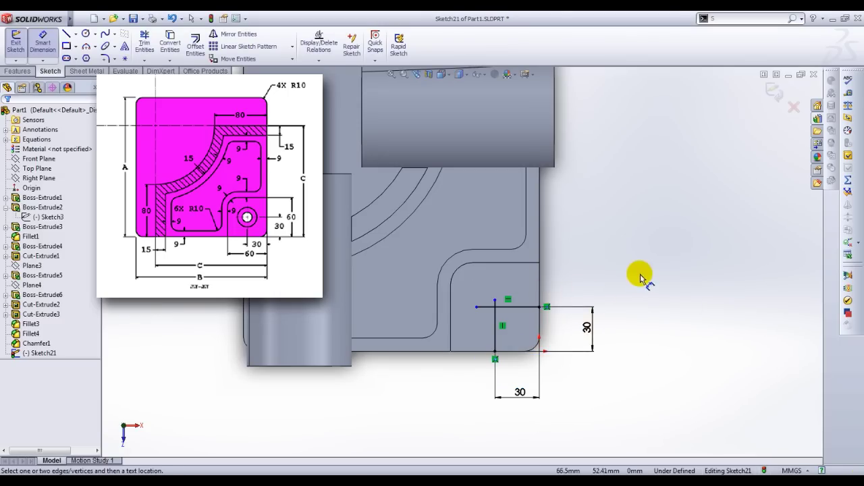
key(Escape)
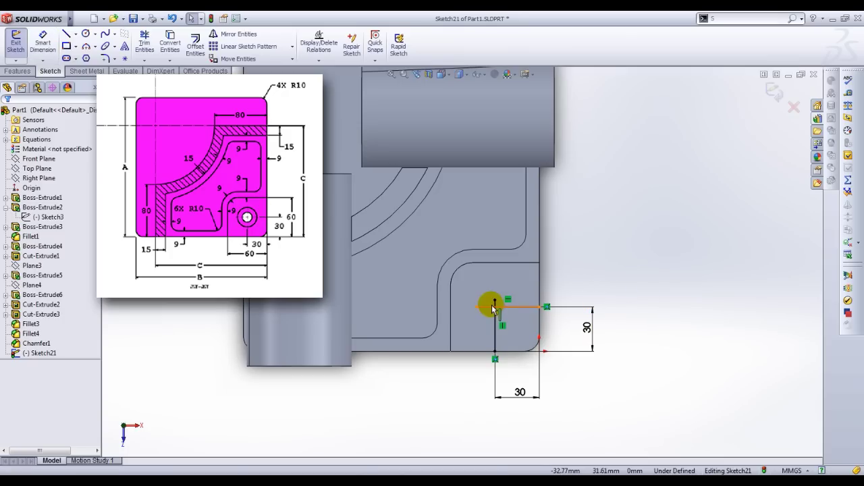
Step: Merge the free endpoints of the horizontal and vertical lines into one common corner point
click(495, 301)
ctrl+click(477, 308)
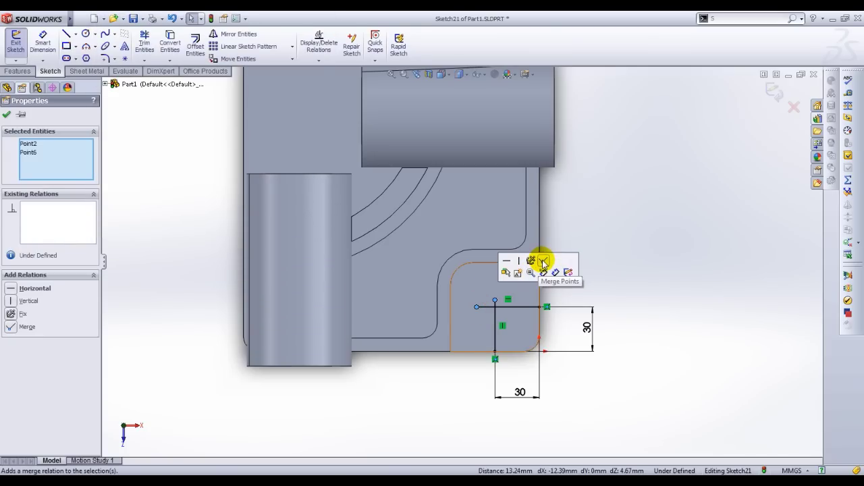
click(543, 263)
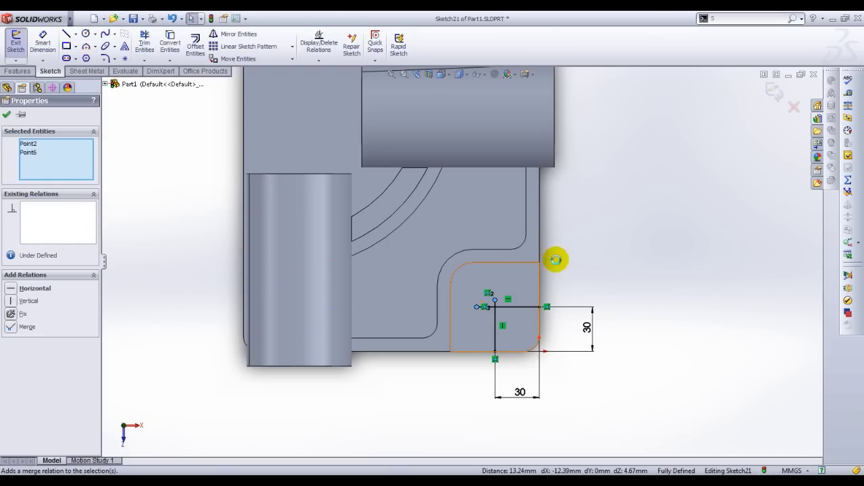
Step: Convert both locating lines to construction geometry and exit the sketch
click(502, 323)
ctrl+click(497, 319)
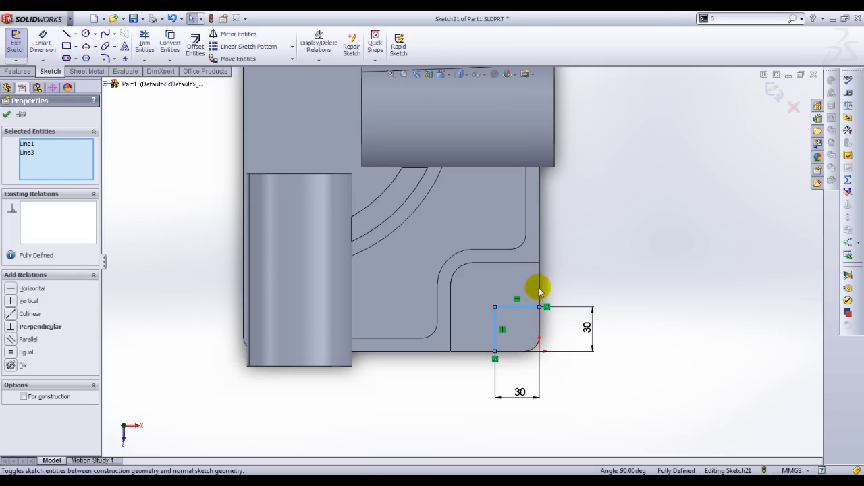
click(538, 287)
ctrl+middle_drag(623, 343, 585, 328)
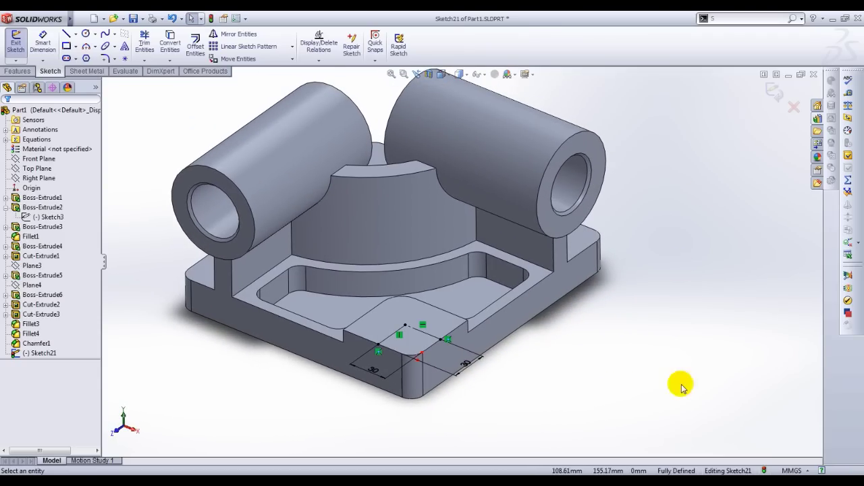
click(19, 73)
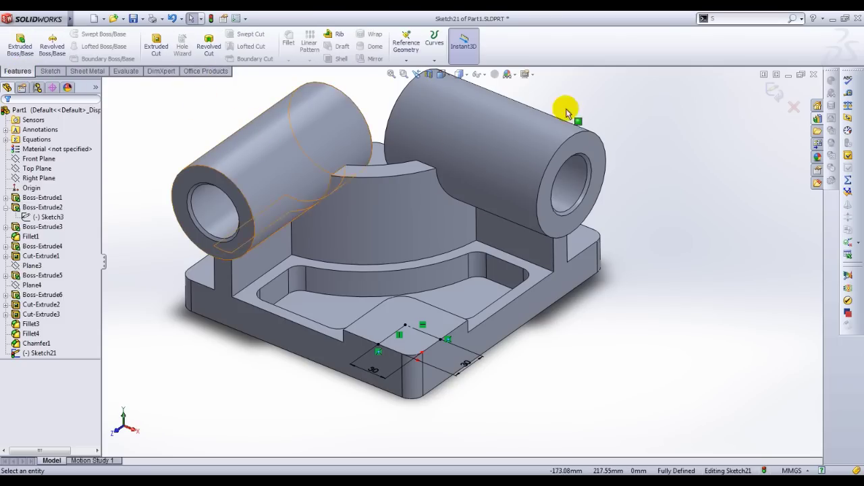
click(775, 94)
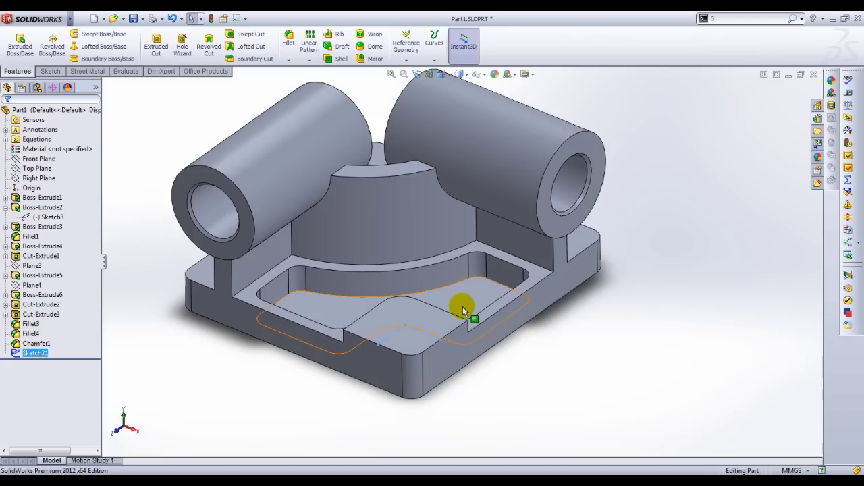
Step: Start a Hole Wizard counterbore hole on the corner pad's top face
click(430, 320)
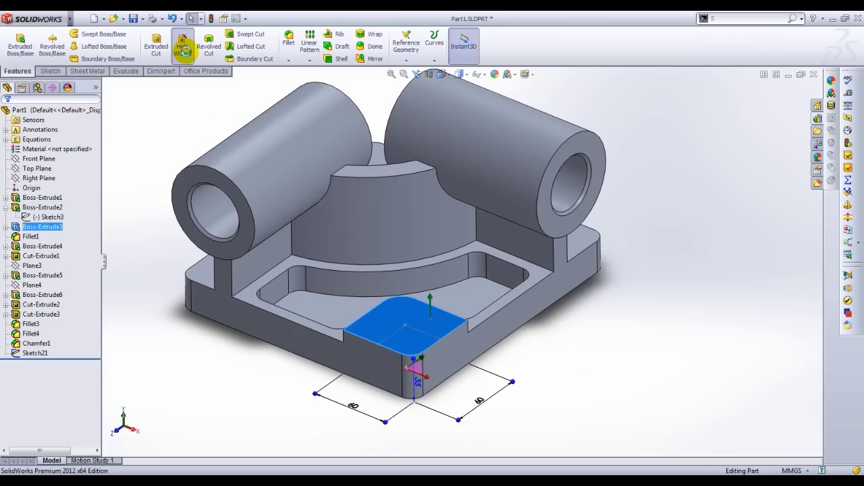
click(182, 48)
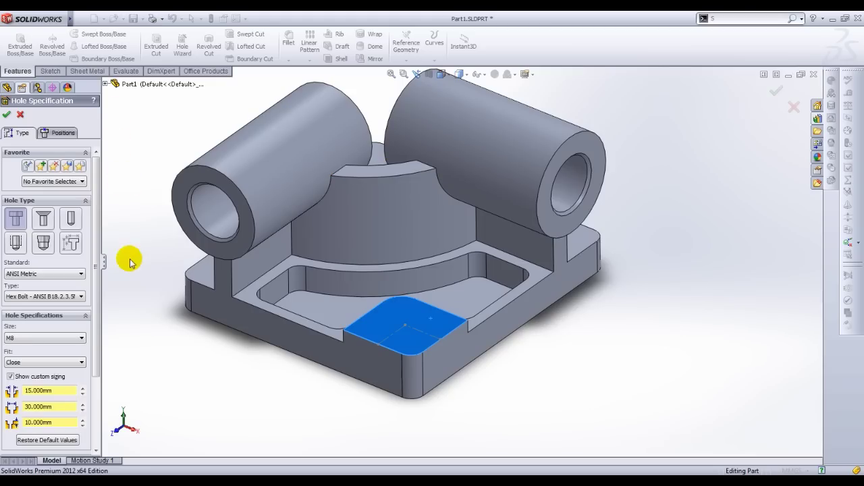
scroll(94, 302, down, 2)
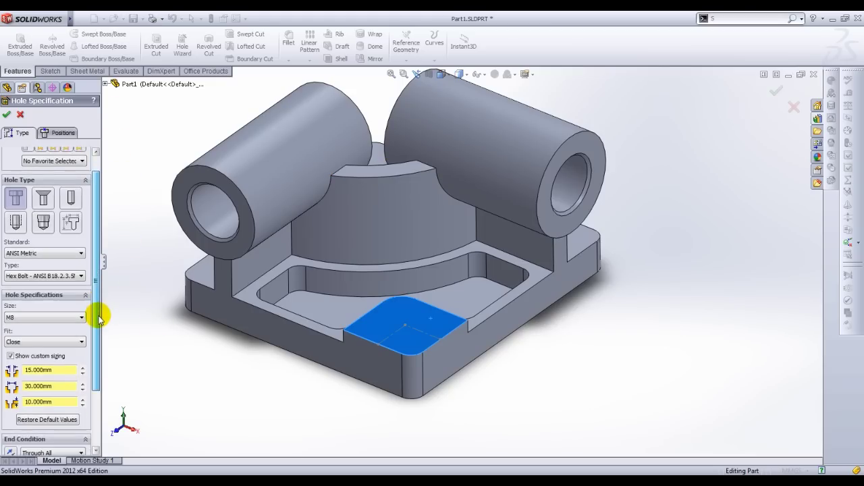
scroll(99, 310, up, 2)
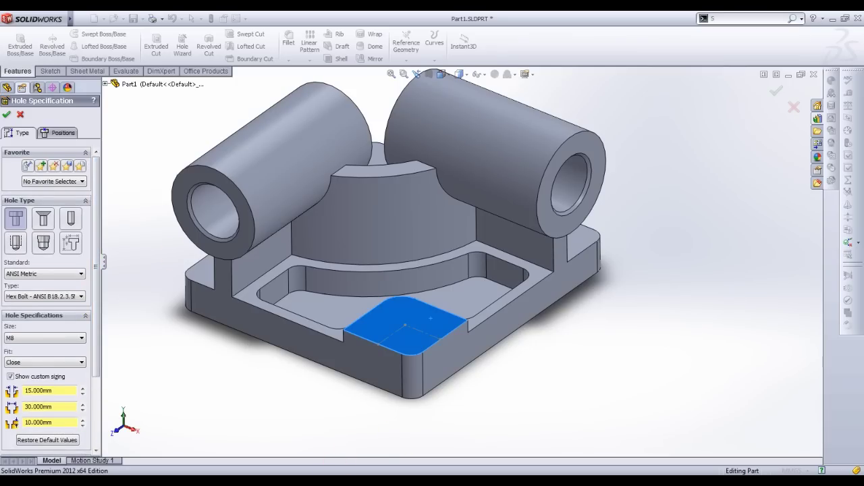
Step: Compare the counterbore's standard, type, size, fit, diameters, depth and end condition with parameter F in the CSWP sample exam PDF
mouse_move(316, 482)
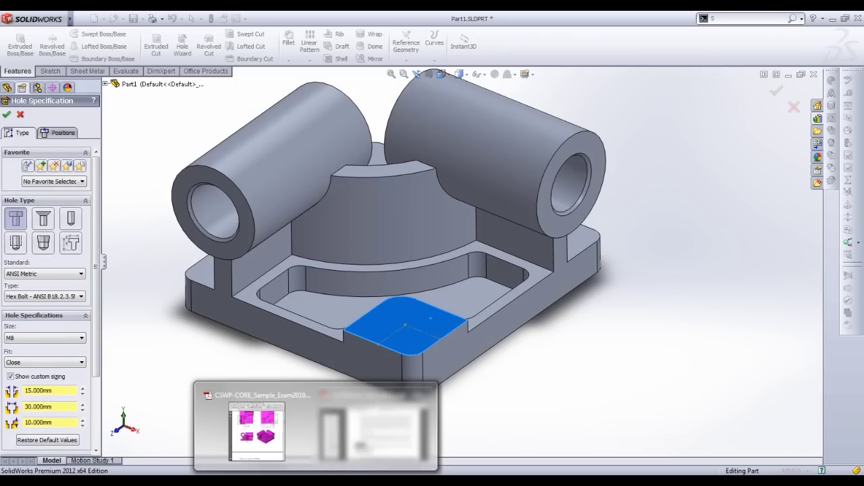
click(297, 451)
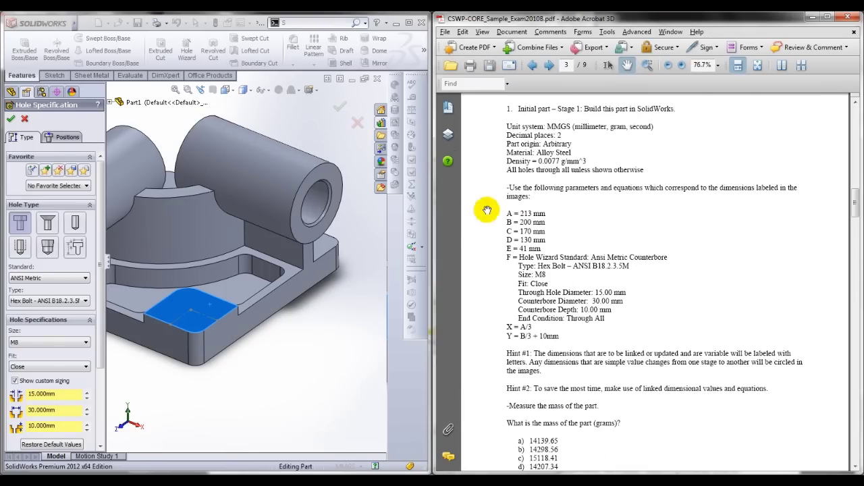
click(105, 239)
drag(105, 240, 128, 236)
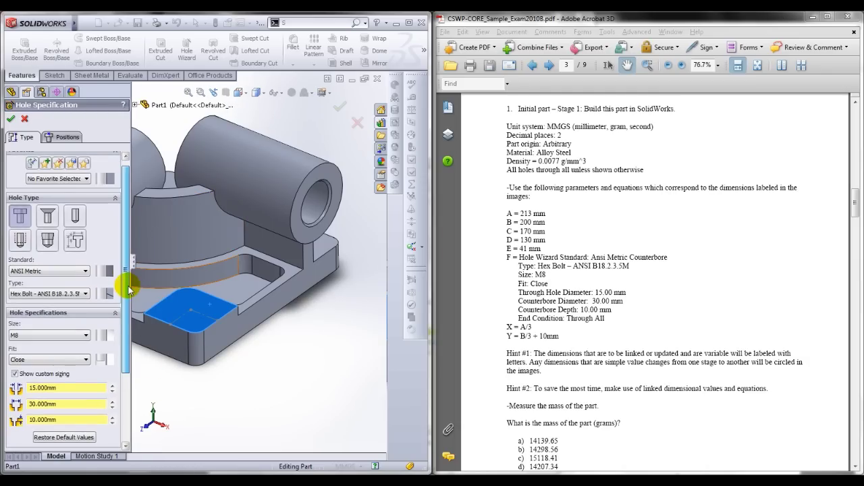
click(614, 232)
drag(603, 247, 602, 195)
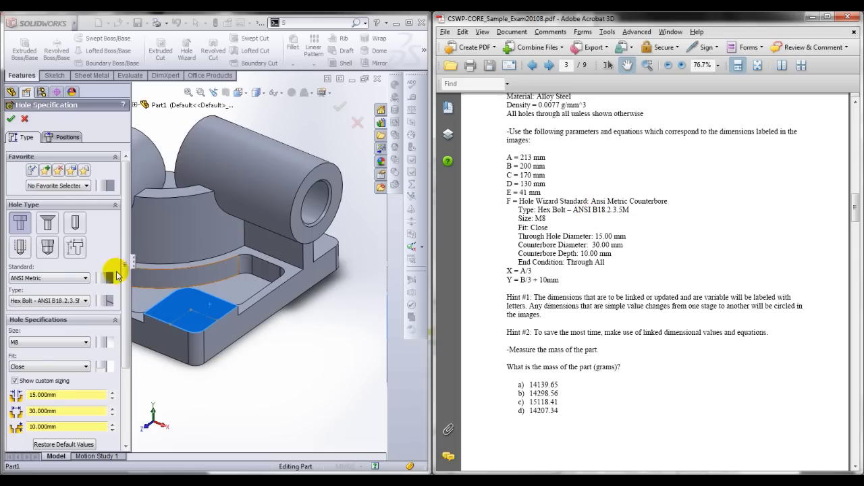
drag(125, 329, 130, 356)
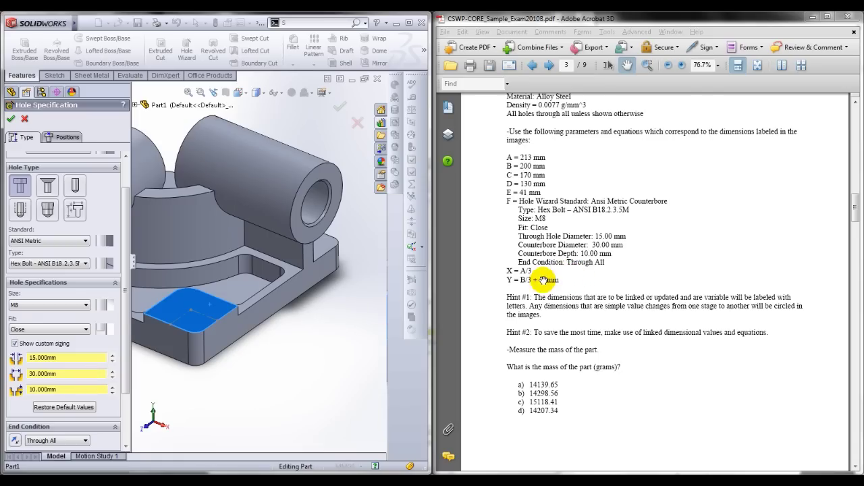
drag(125, 309, 132, 376)
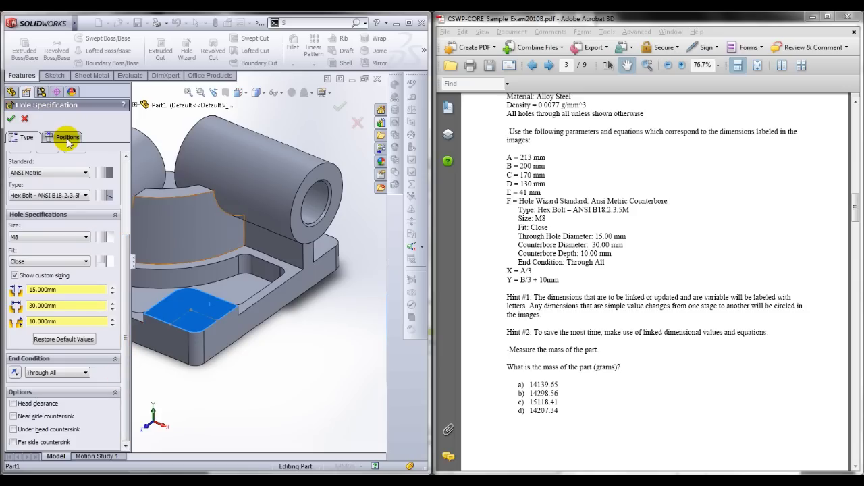
click(408, 22)
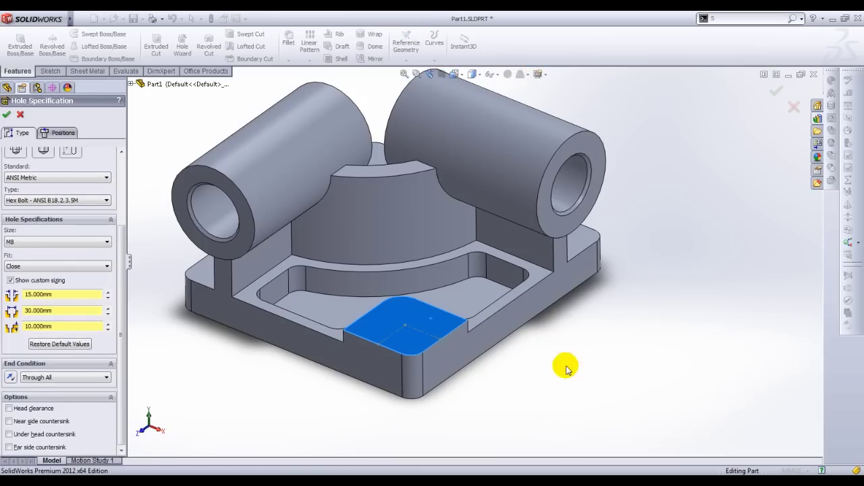
Step: Place the M8 Hex Bolt counterbore (15 mm hole, 30 mm counterbore, 10 mm deep, Through All) at the construction lines' common endpoint and create it
click(63, 133)
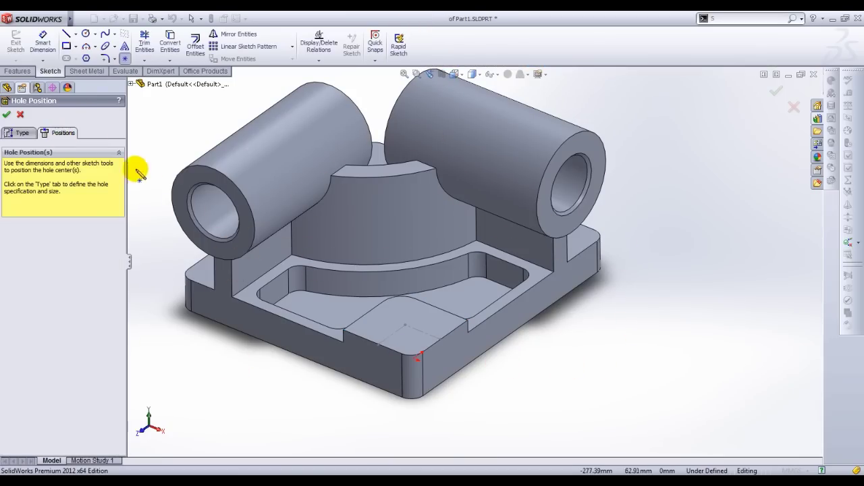
click(405, 327)
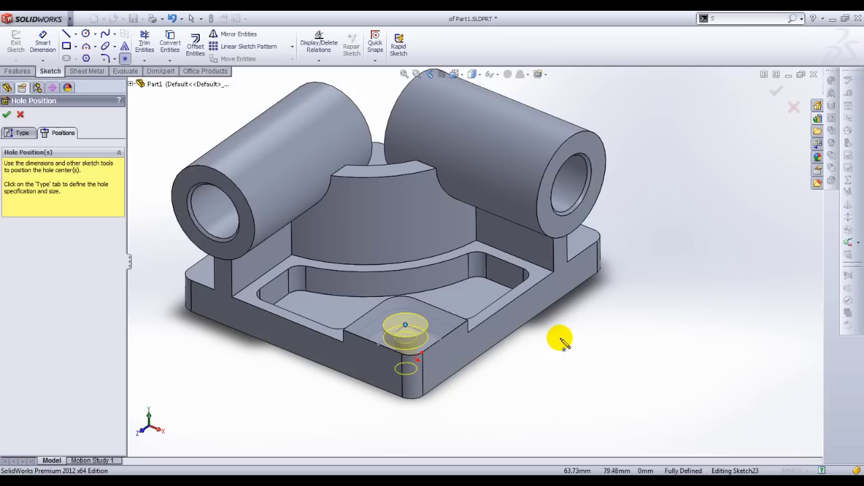
key(Return)
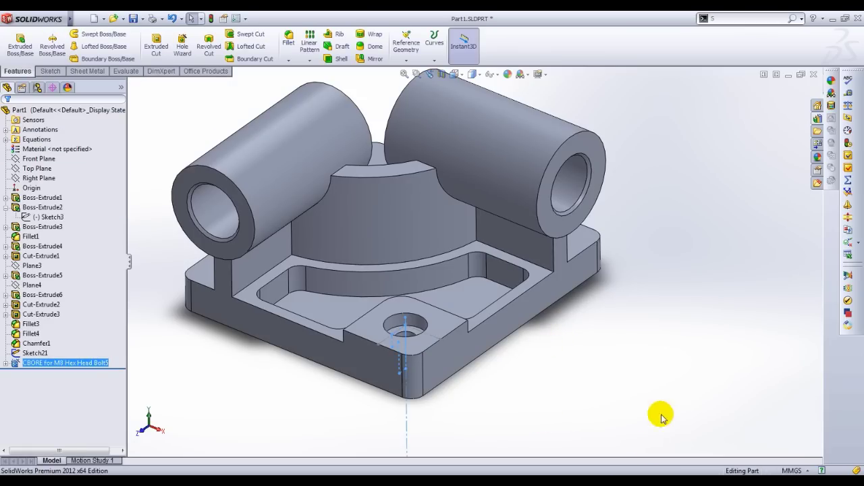
Step: Assign Alloy Steel from the Steel category as the part's material
middle_drag(621, 328, 644, 333)
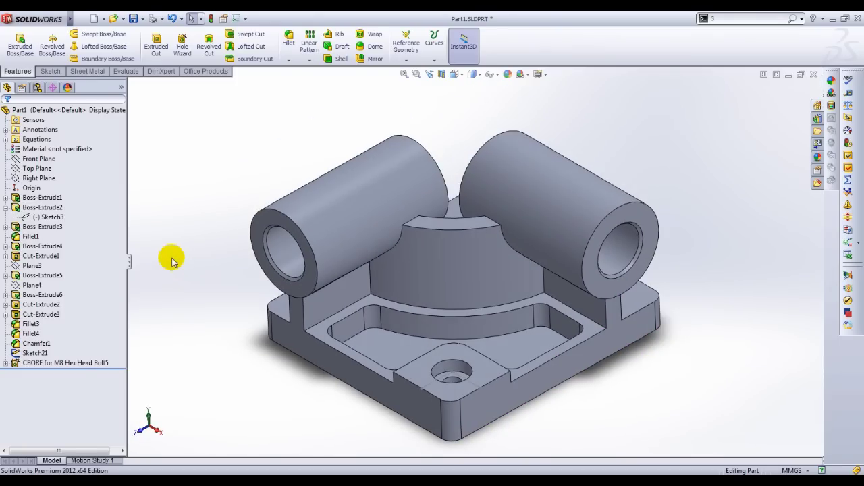
click(38, 110)
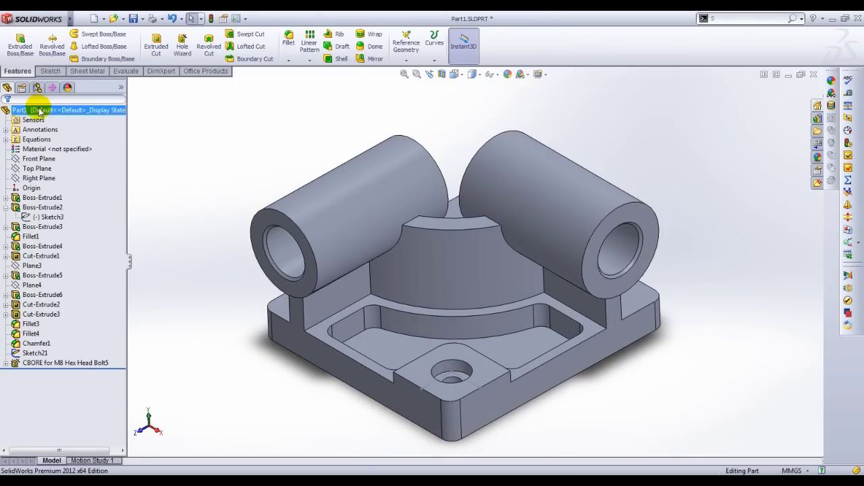
right_click(38, 110)
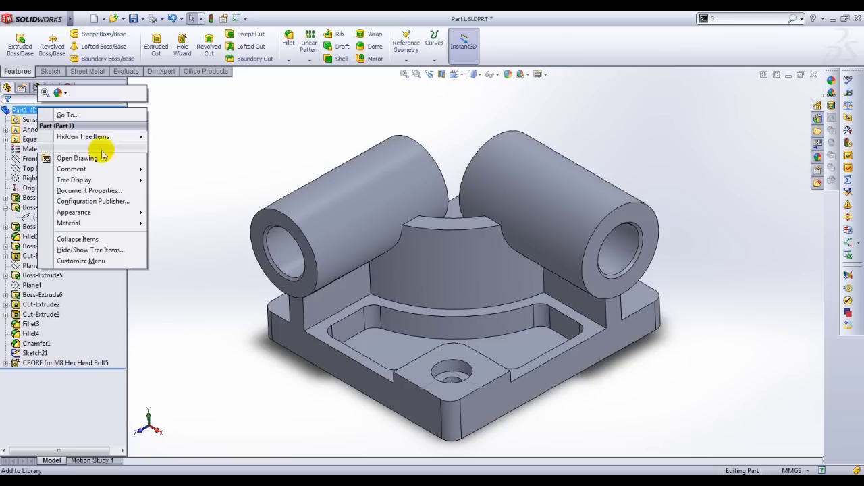
mouse_move(130, 224)
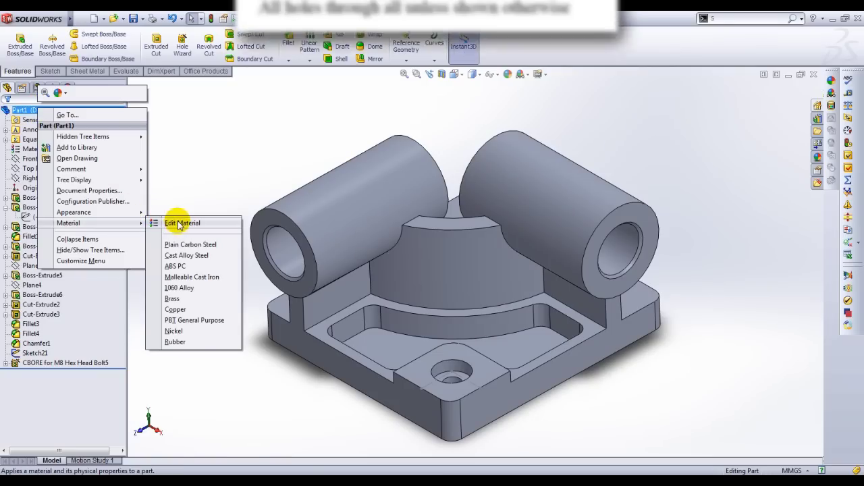
click(180, 225)
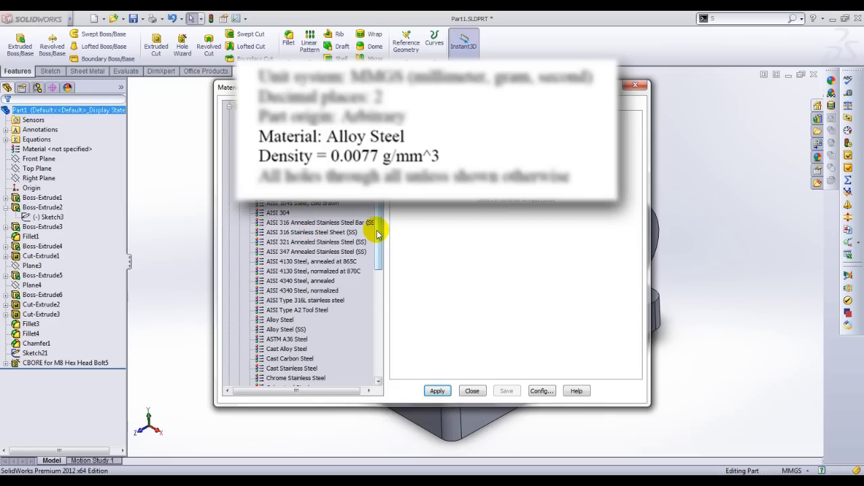
scroll(372, 230, down, 2)
click(283, 262)
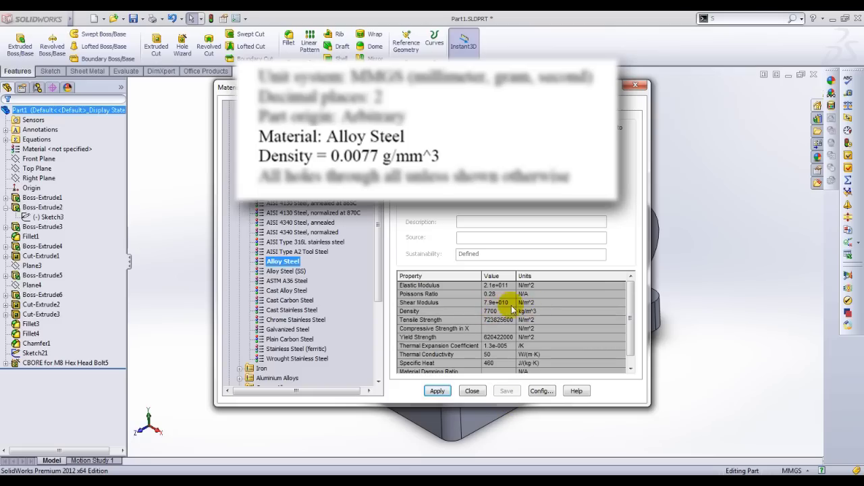
click(437, 392)
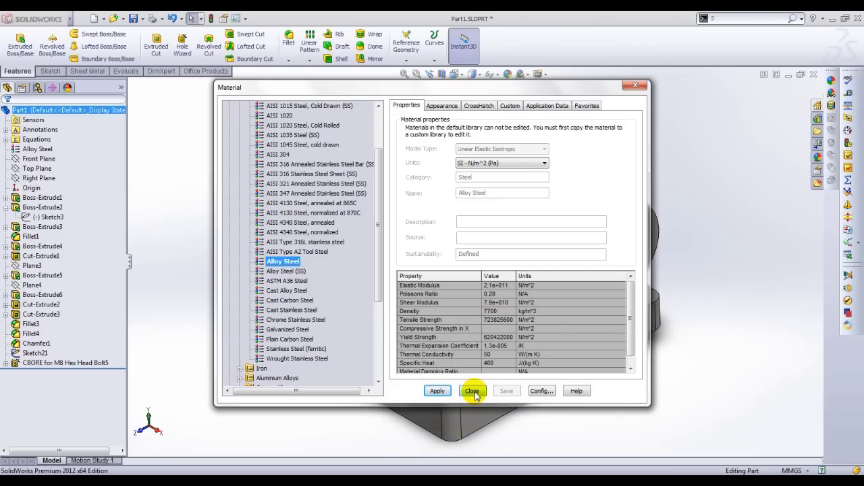
click(473, 391)
Step: Evaluate the mass properties of the whole part in the default coordinate system
middle_drag(511, 265, 466, 243)
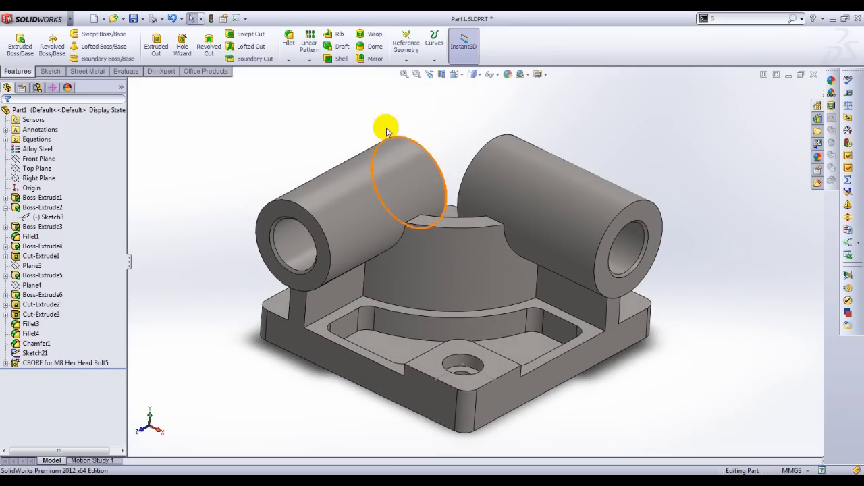
middle_drag(347, 110, 339, 143)
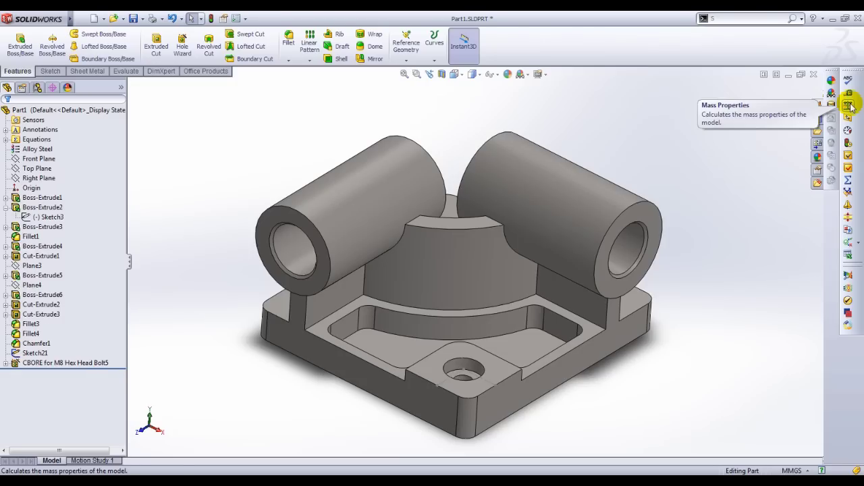
click(126, 72)
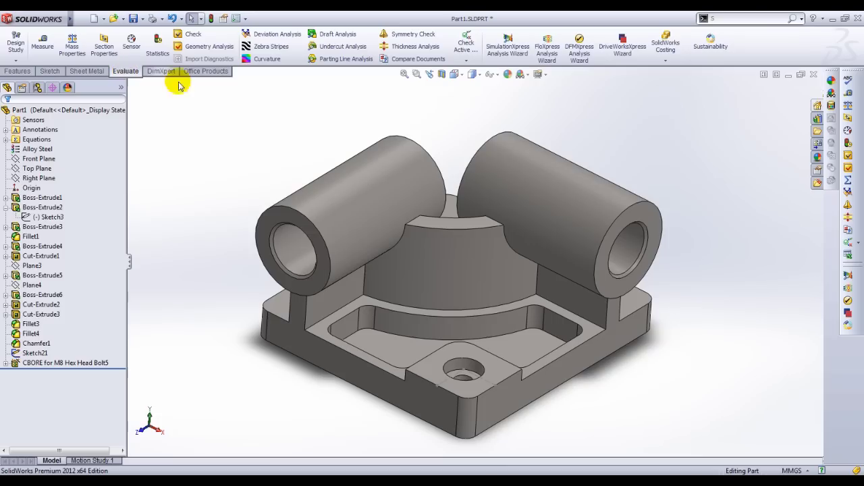
click(73, 48)
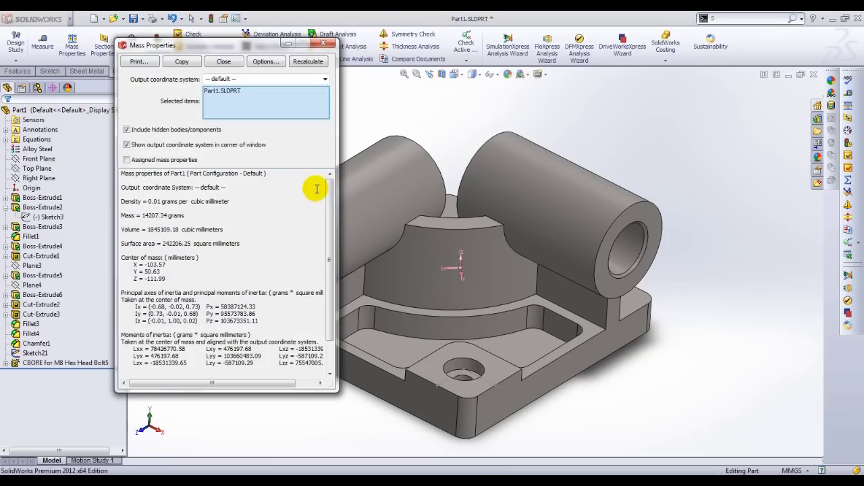
drag(234, 48, 261, 77)
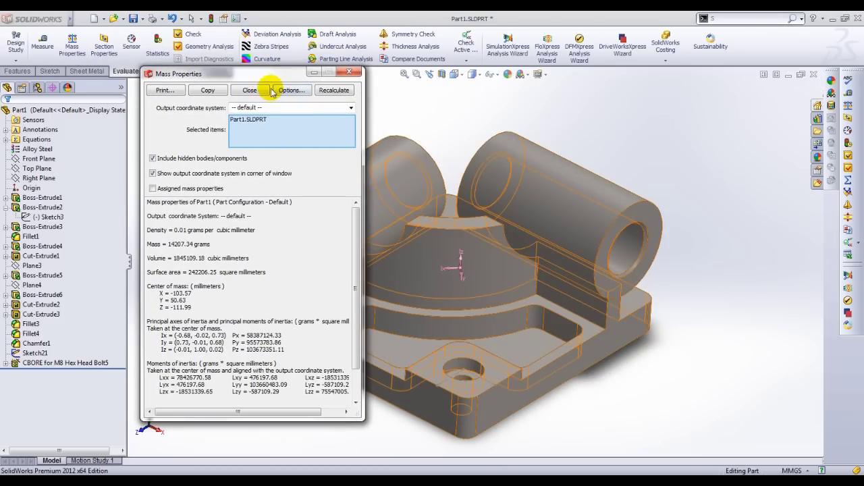
Step: Turn on assigned mass properties and compare the part's mass with answer 1 in the CSWP sample exam PDF in Adobe Acrobat
click(266, 88)
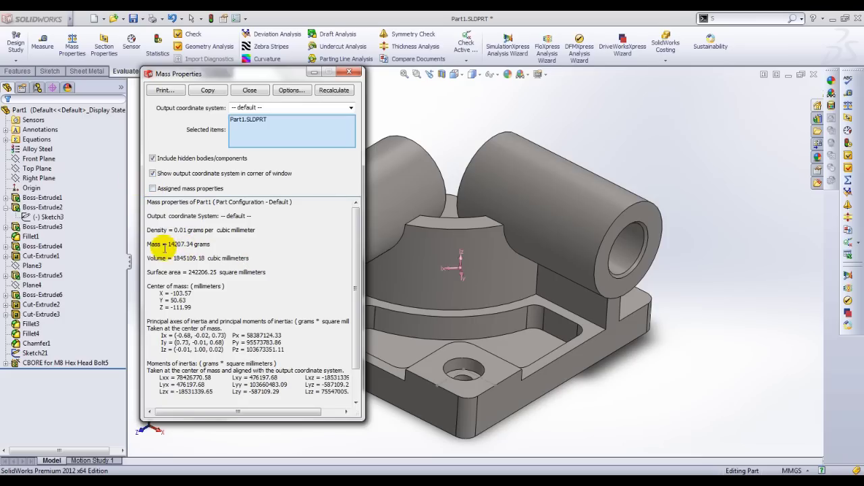
click(154, 189)
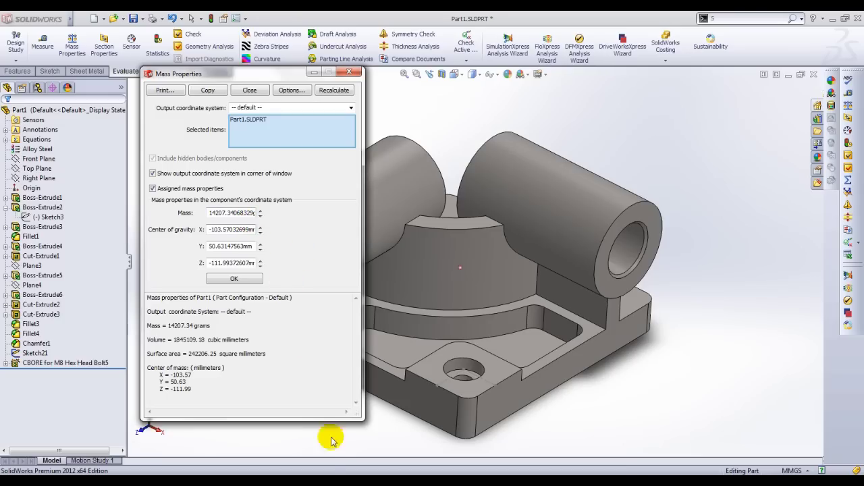
key(alt+Tab)
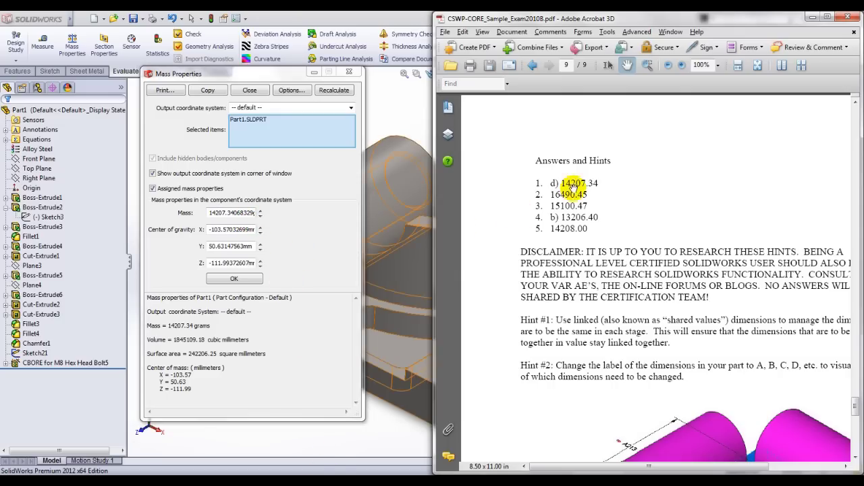